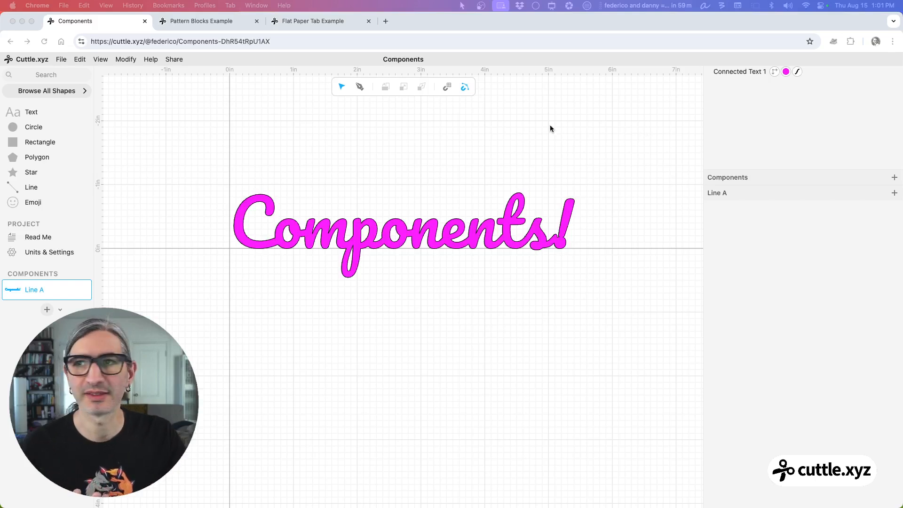
Select and delete the Components! lettering from the canvas.
left_click(32, 22)
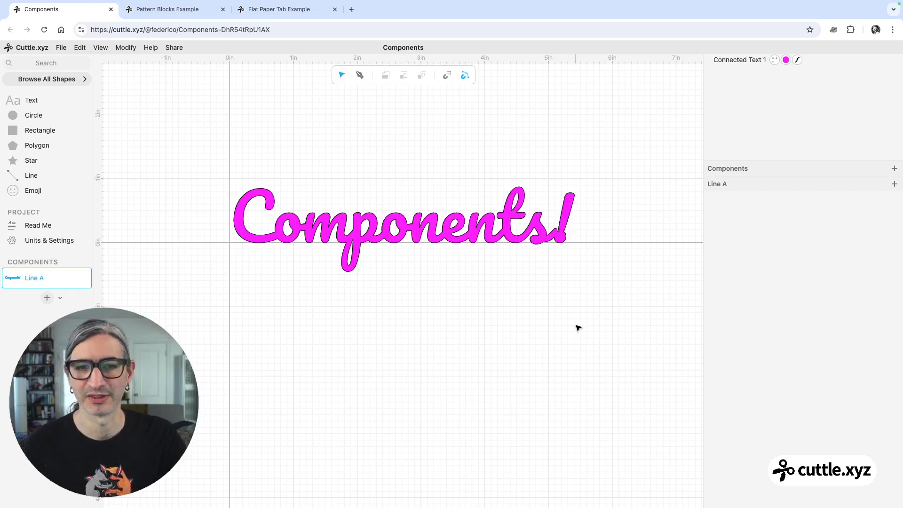
scroll(574, 306, "up", 1)
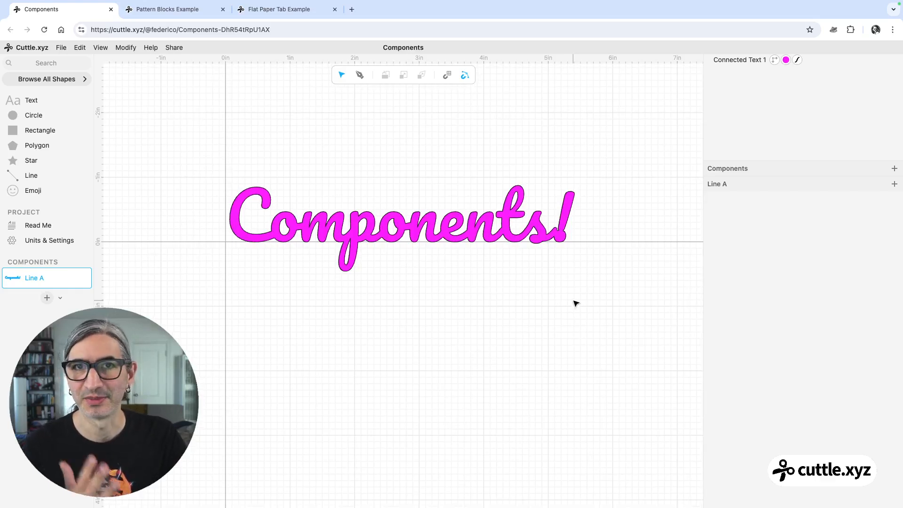
scroll(573, 301, "up", 1)
middle_click_drag(572, 301, 589, 303)
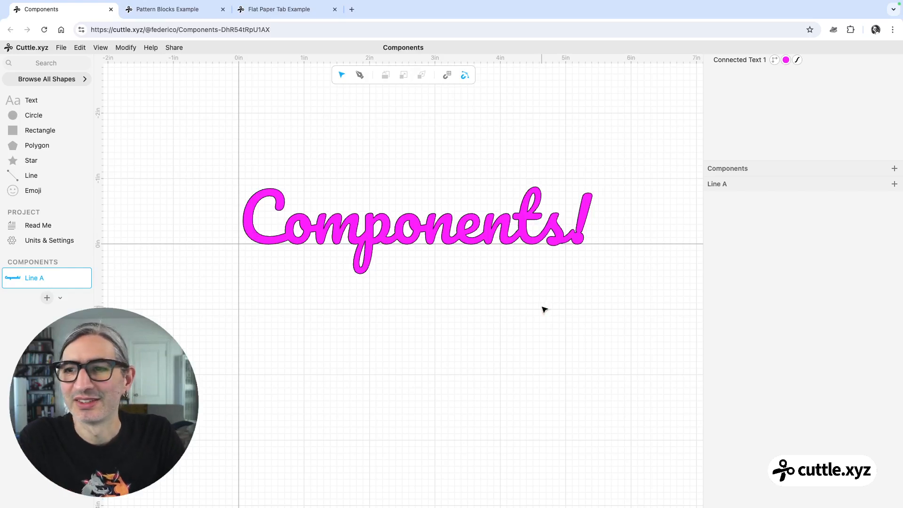
scroll(533, 312, "up", 1)
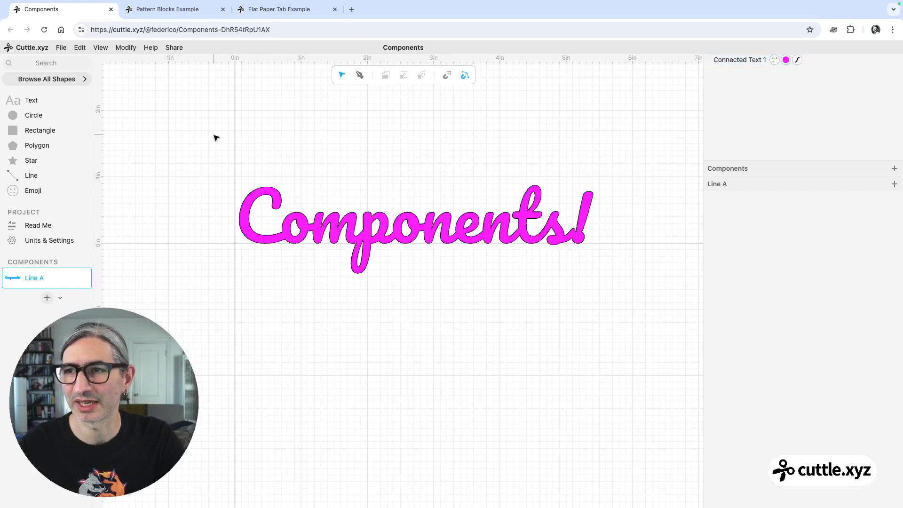
left_click_drag(214, 138, 627, 318)
key("Delete")
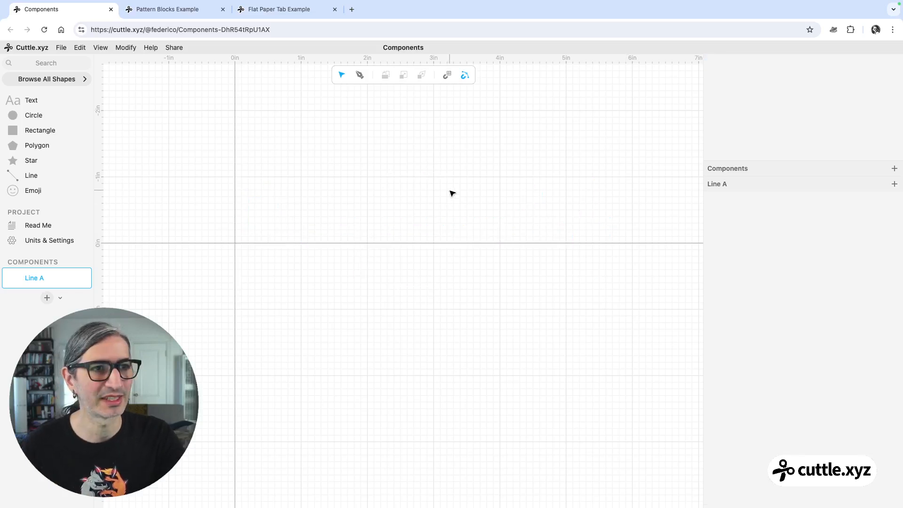
mouse_move(34, 269)
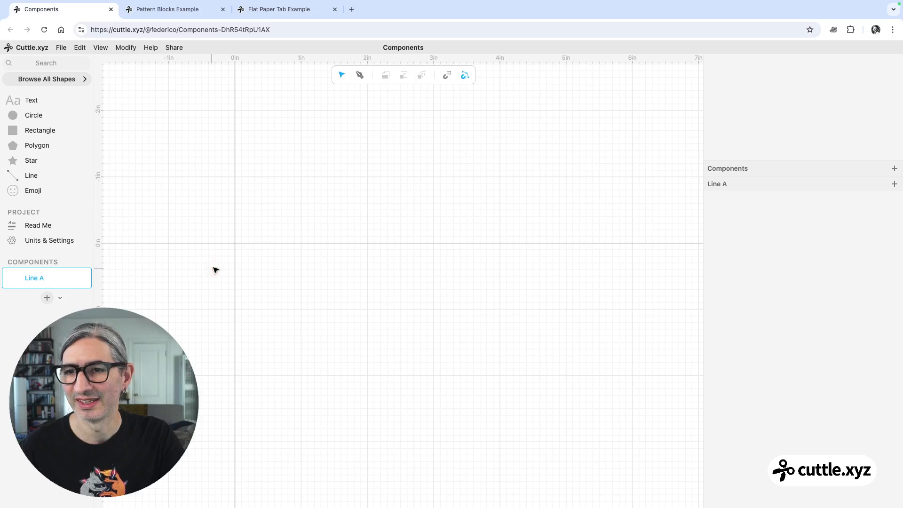
left_click_drag(224, 254, 338, 275)
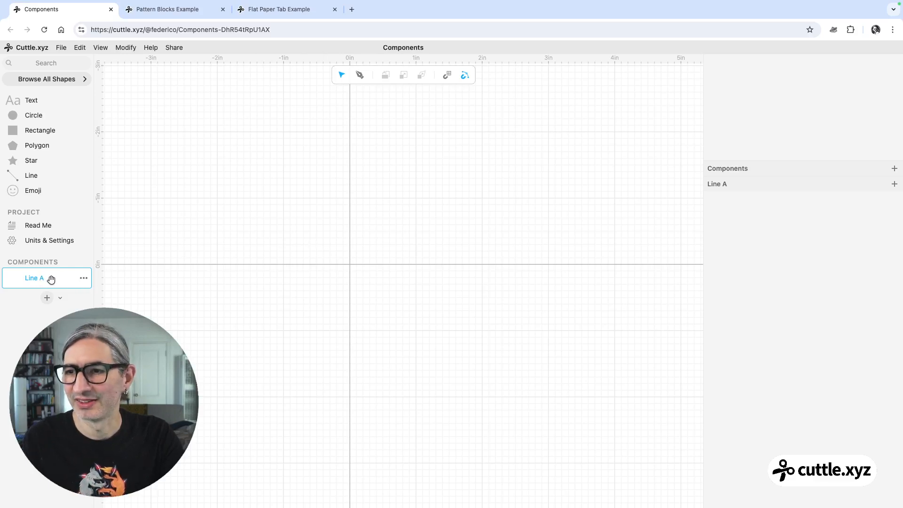
left_click(86, 277)
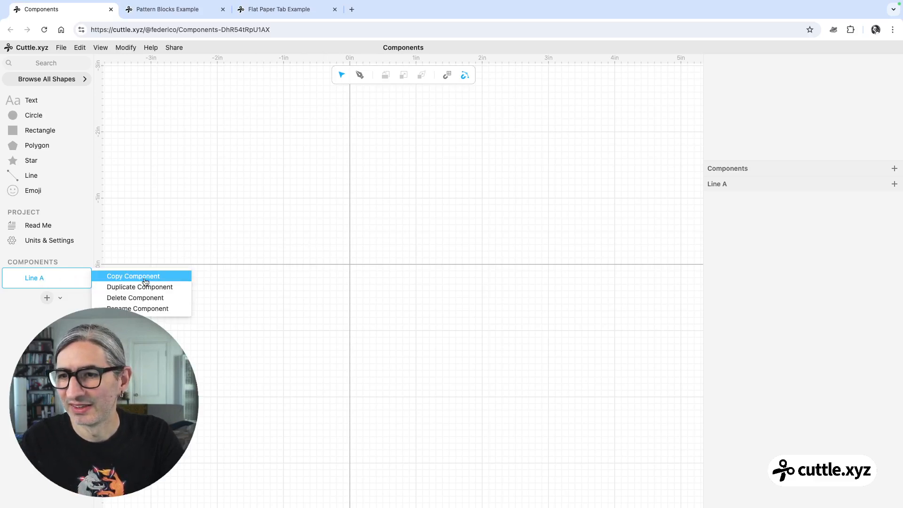
left_click(271, 322)
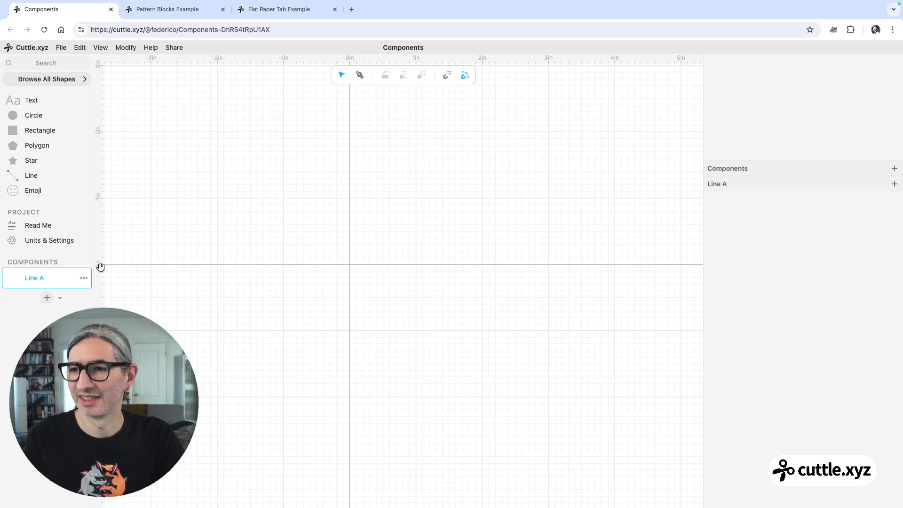
double_click(37, 277)
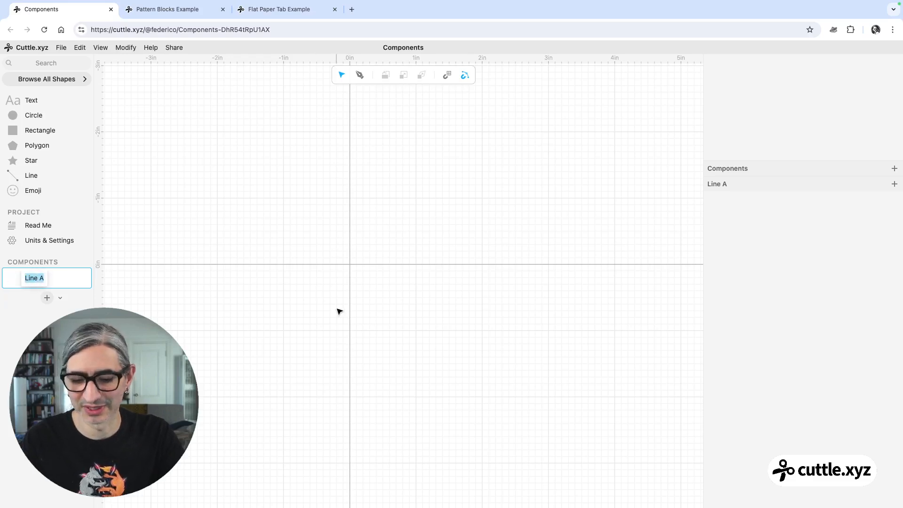
Create a new blank project from the dashboard.
left_click(41, 47)
left_click(49, 63)
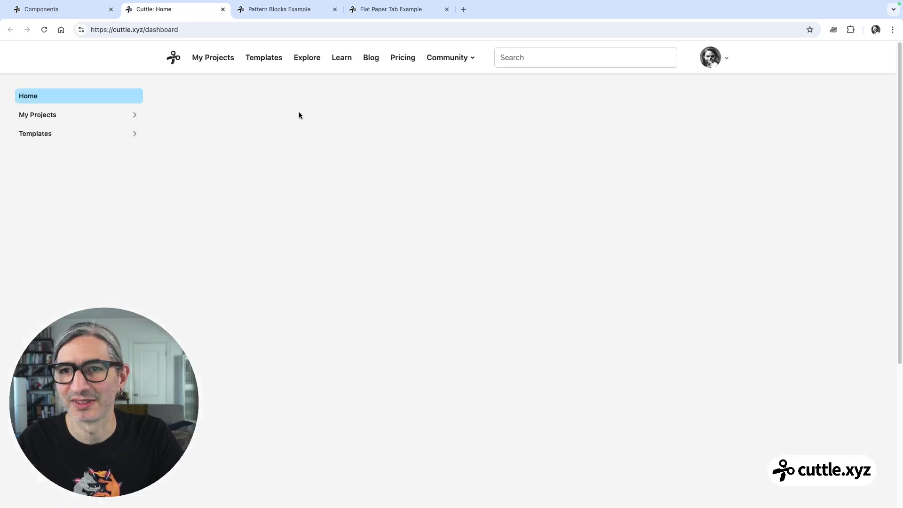
left_click(273, 153)
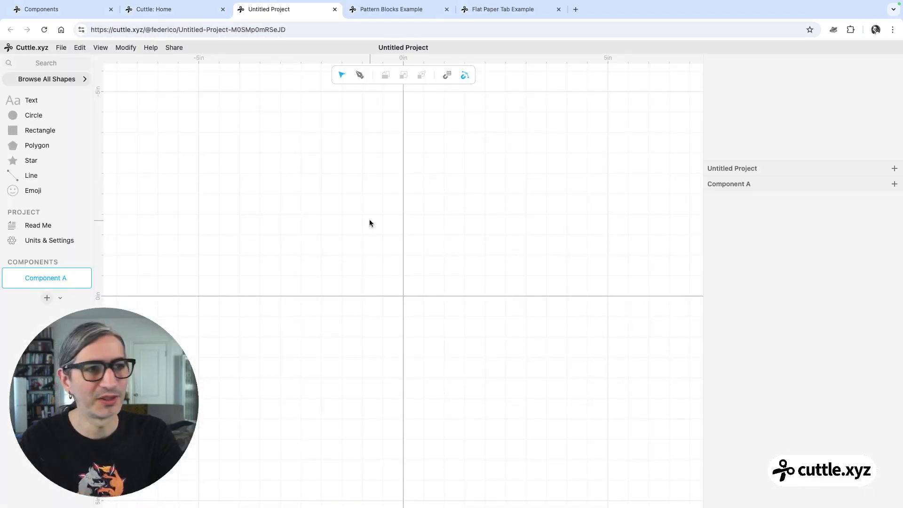
Rename the project to Component Livestream.
mouse_move(49, 276)
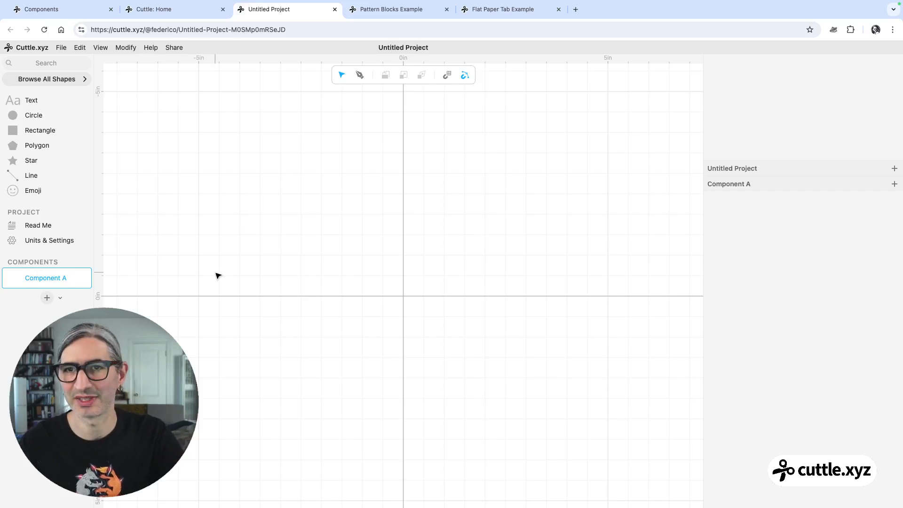
left_click(411, 50)
type("Comp")
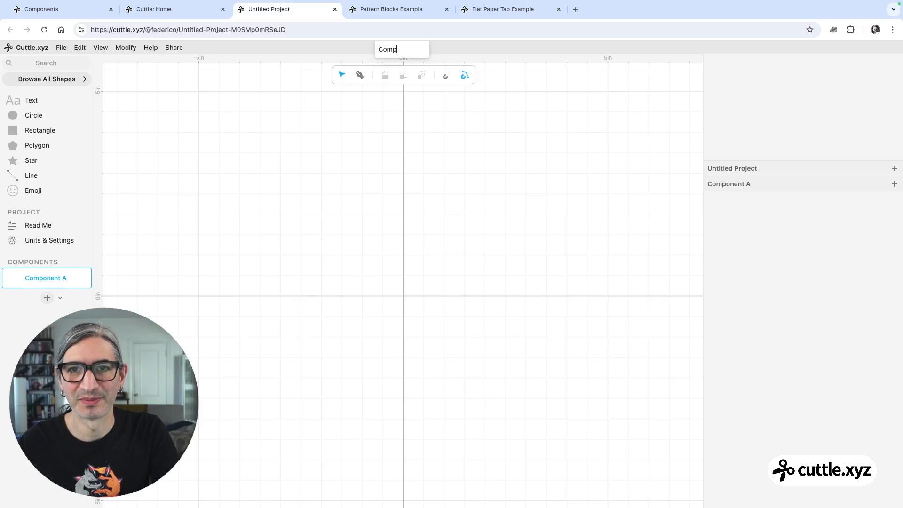
type("onent")
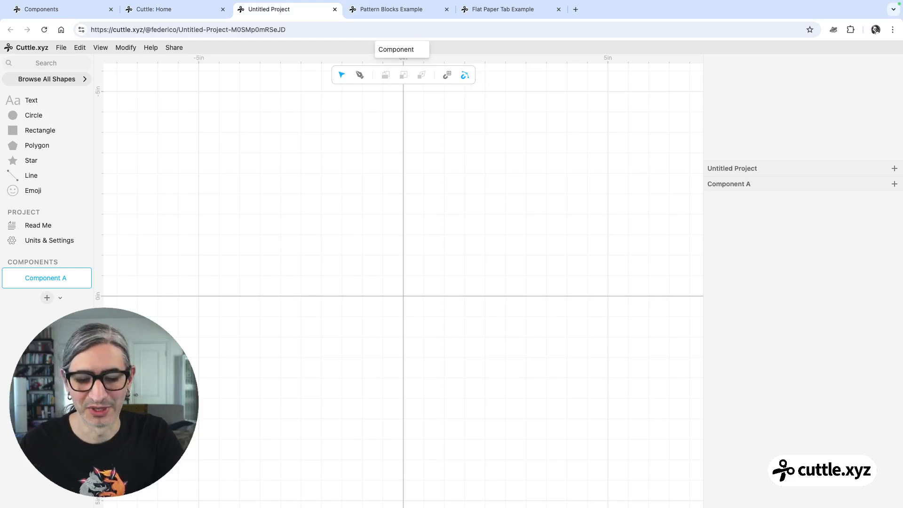
type(" Livestream")
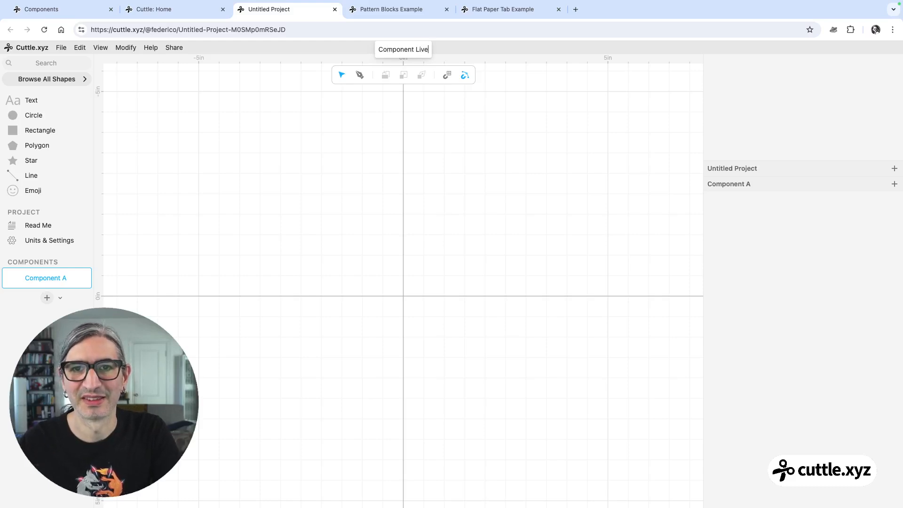
left_click(443, 292)
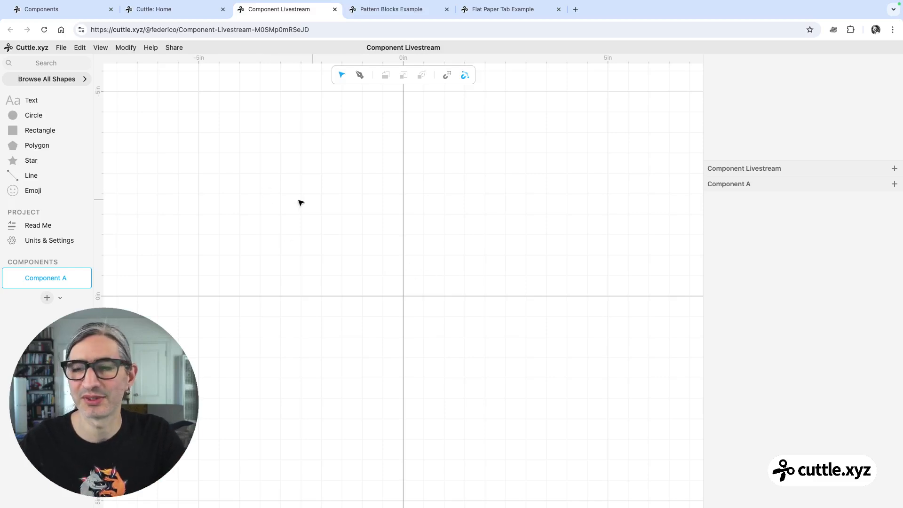
Search the shapes for Connected text and place it at the canvas origin.
left_click(61, 62)
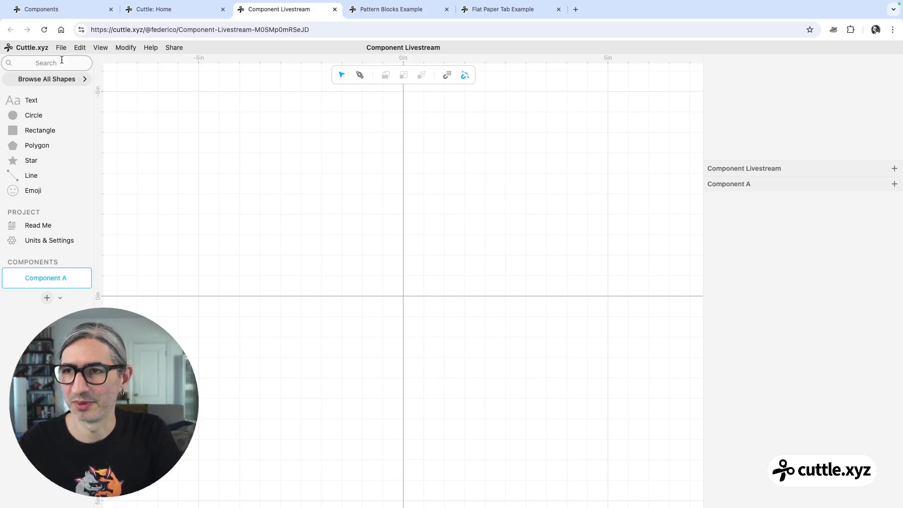
type("Co")
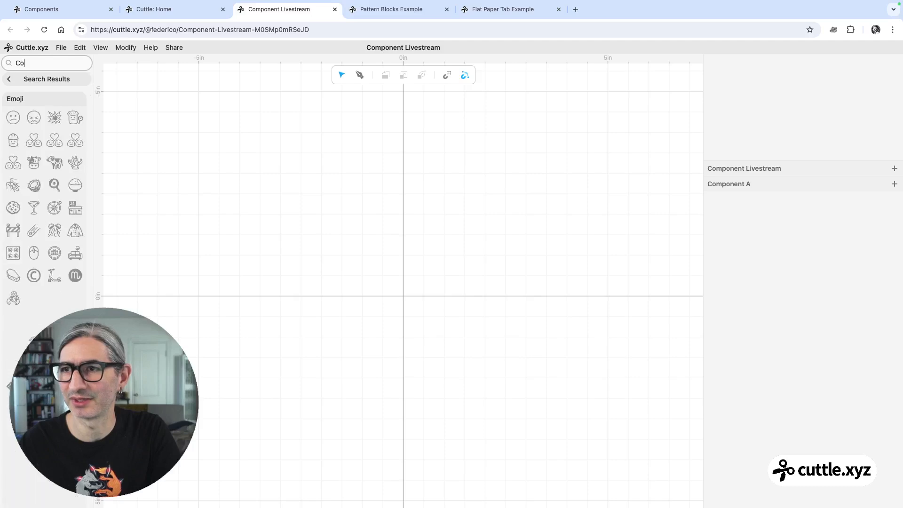
type("nt")
key("BackSpace")
key("BackSpace")
key("BackSpace")
key("BackSpace")
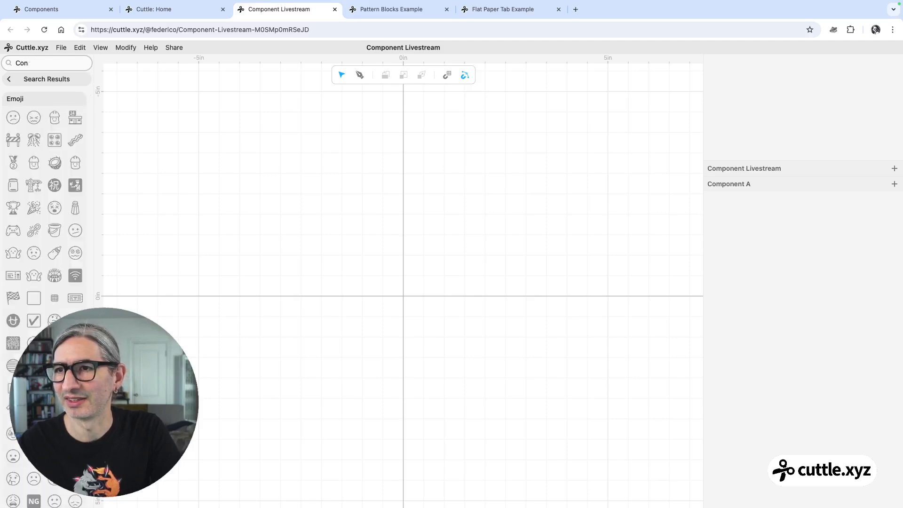
type("co")
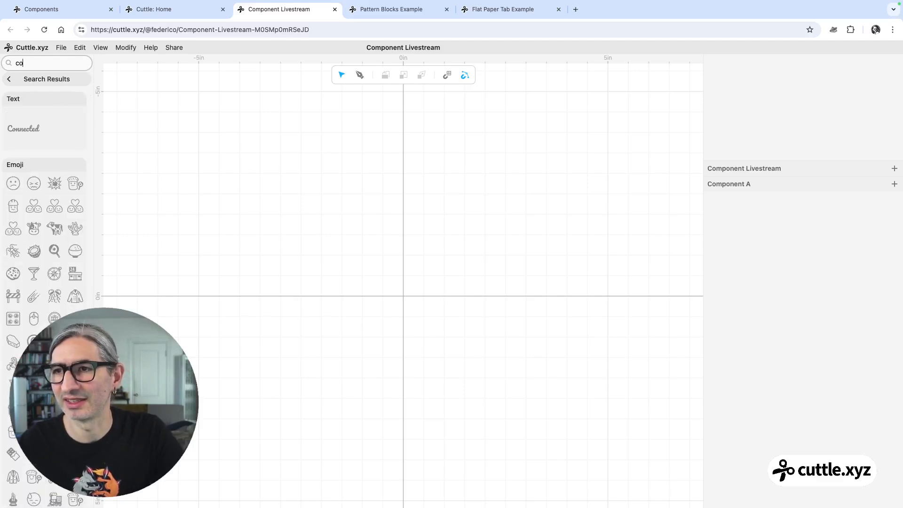
left_click(37, 123)
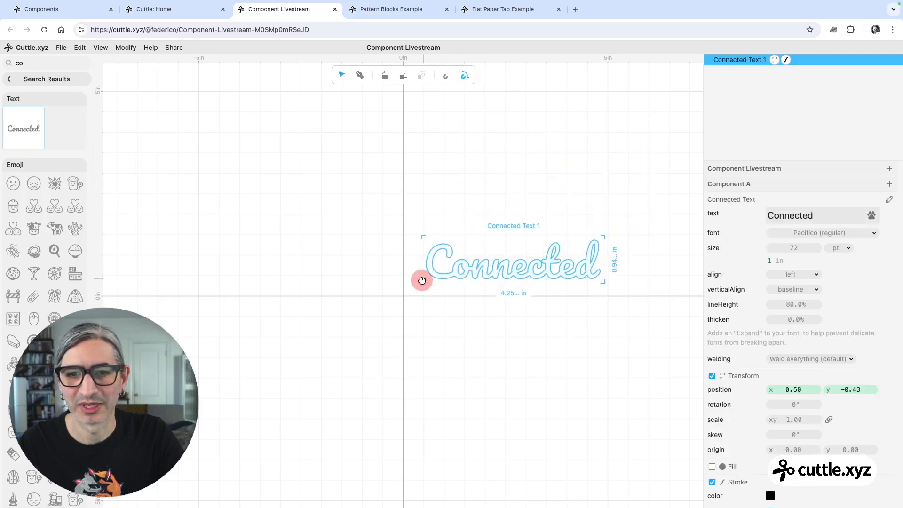
left_click(404, 296)
left_click(8, 79)
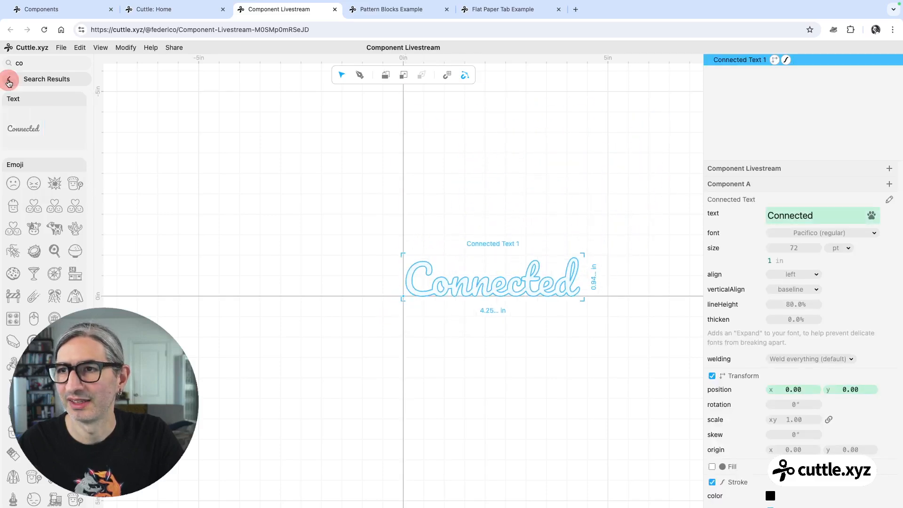
left_click(9, 79)
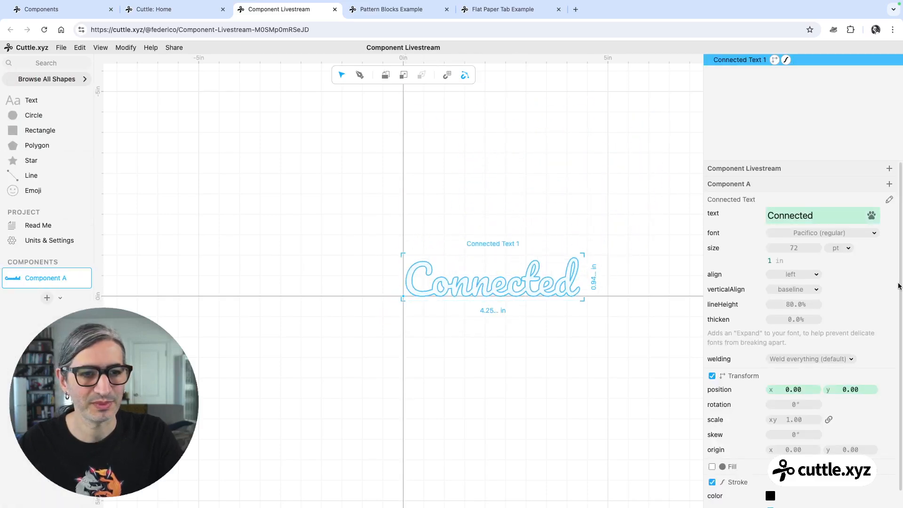
Set the connected text's alignment to center.
left_click(806, 274)
left_click(798, 286)
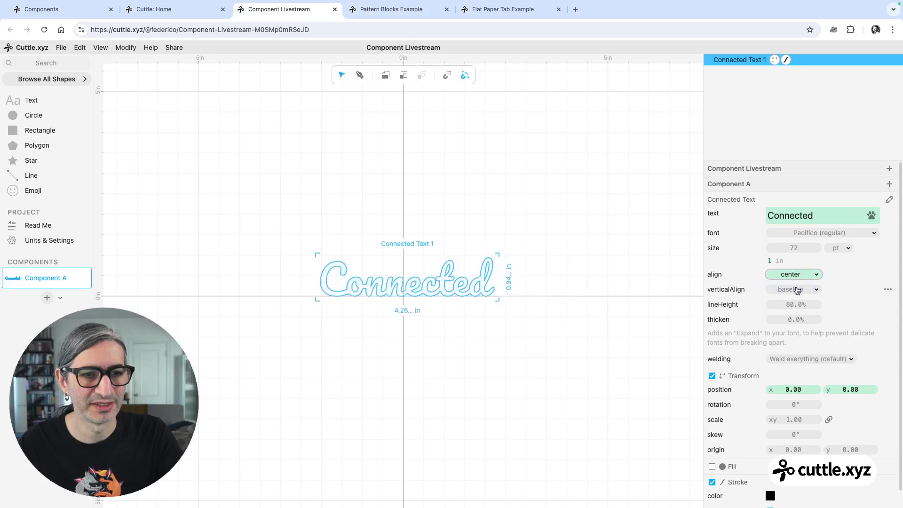
left_click(479, 327)
left_click(422, 286)
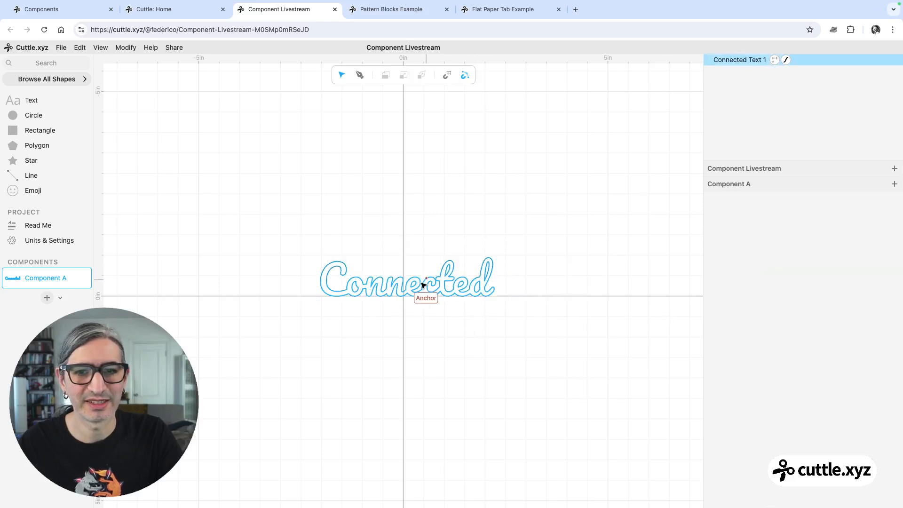
Replace the connected text with the presenter's first name.
double_click(828, 216)
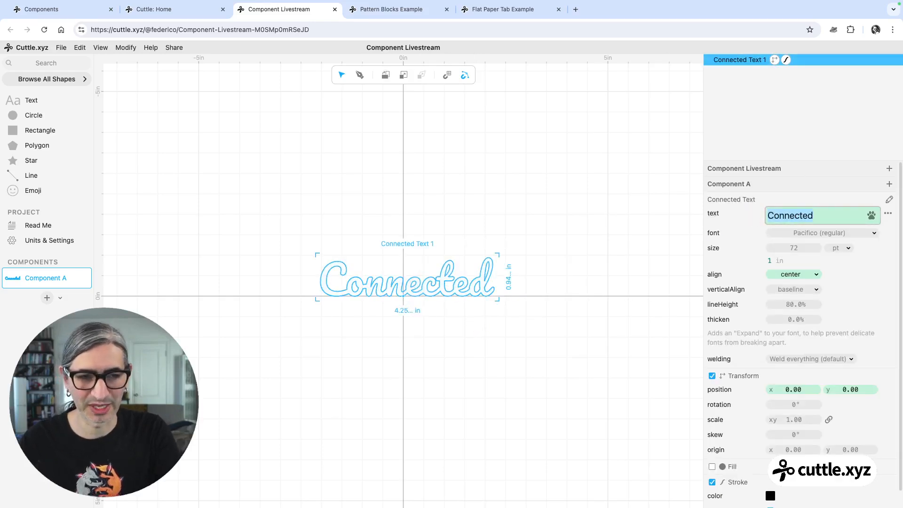
type("Federico")
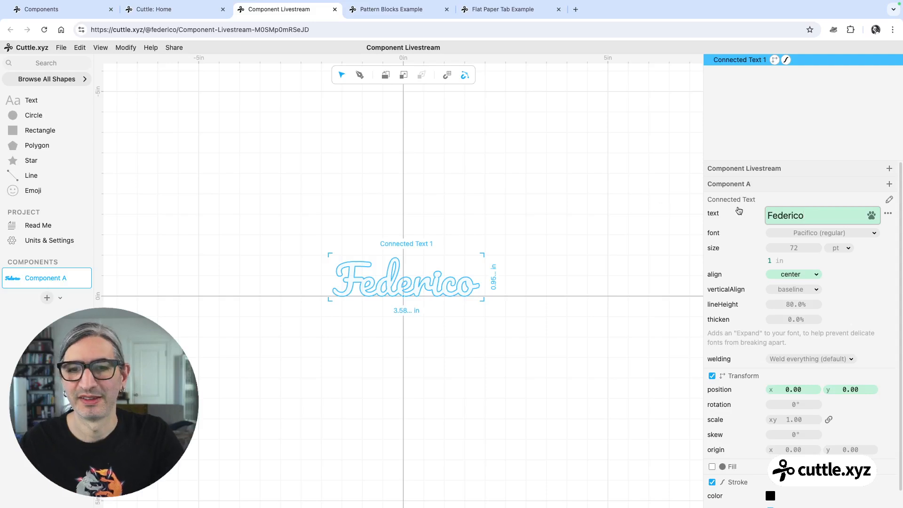
left_click(537, 329)
Add a rectangle about 4.51 by 1 in over the name text.
scroll(461, 340, "up", 1)
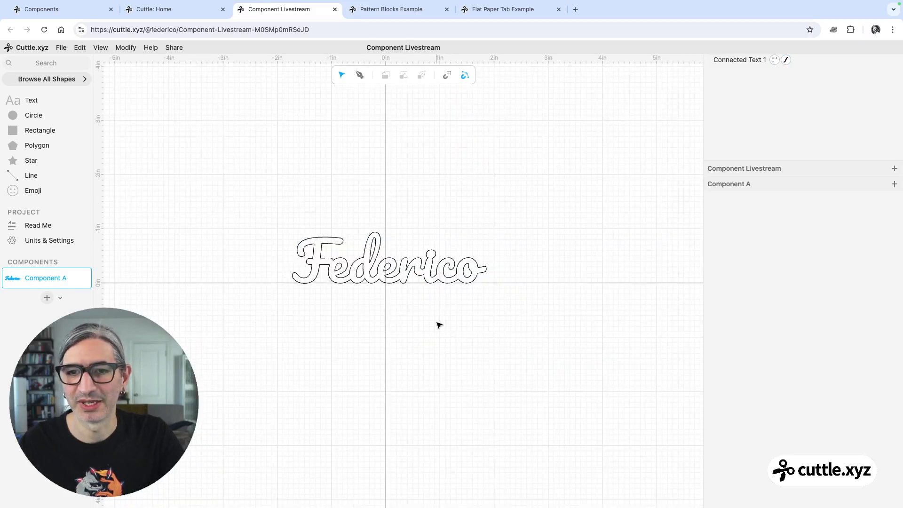
left_click_drag(436, 323, 445, 323)
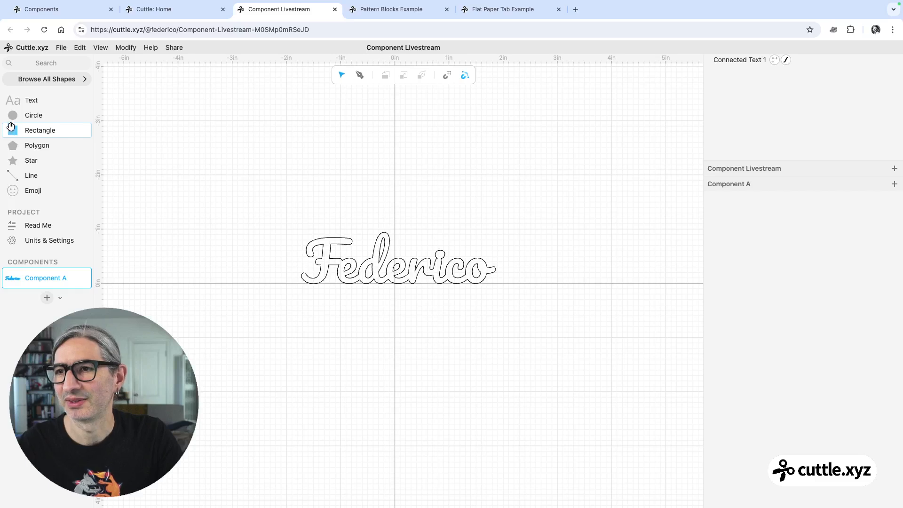
left_click_drag(14, 130, 524, 262)
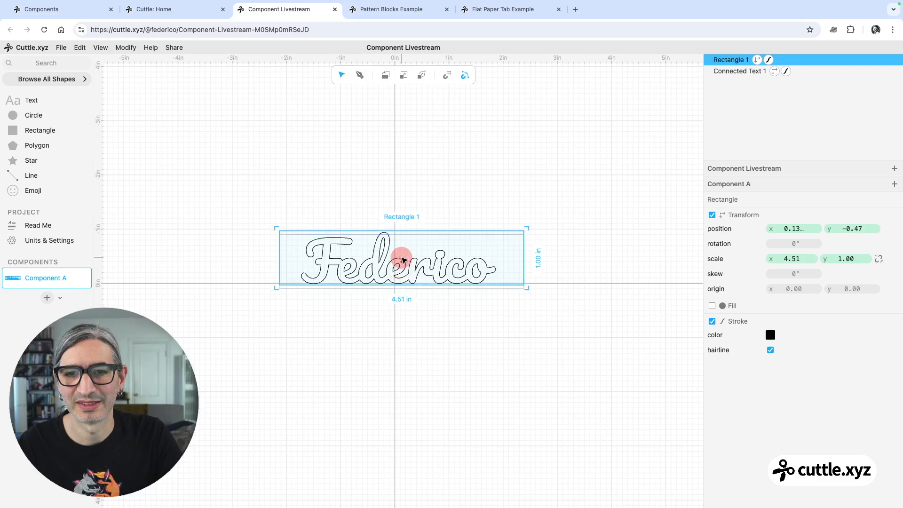
Resize the rectangle to about 1.43 in tall, center it on the origin and nudge it up to frame the name.
left_click_drag(403, 235, 401, 207)
left_click_drag(404, 246, 398, 284)
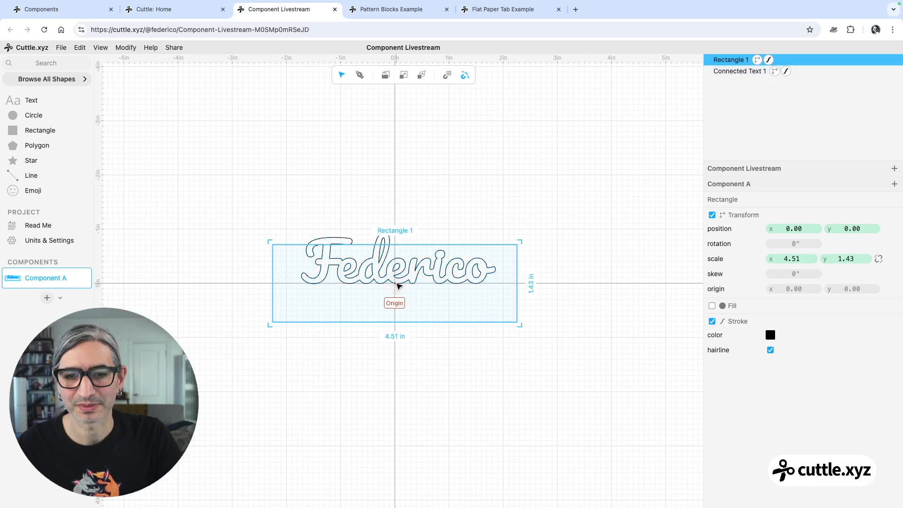
key("Up")
key("Up")
key("Up")
key("Up")
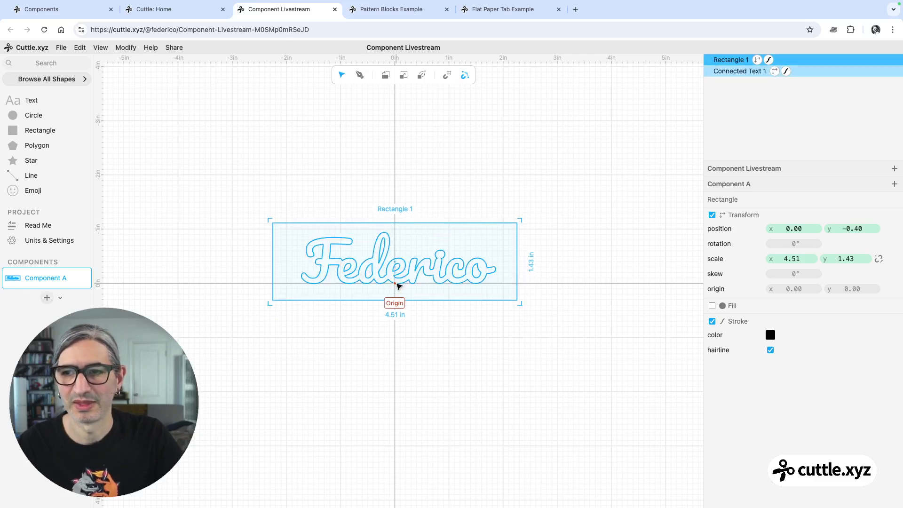
left_click(551, 153)
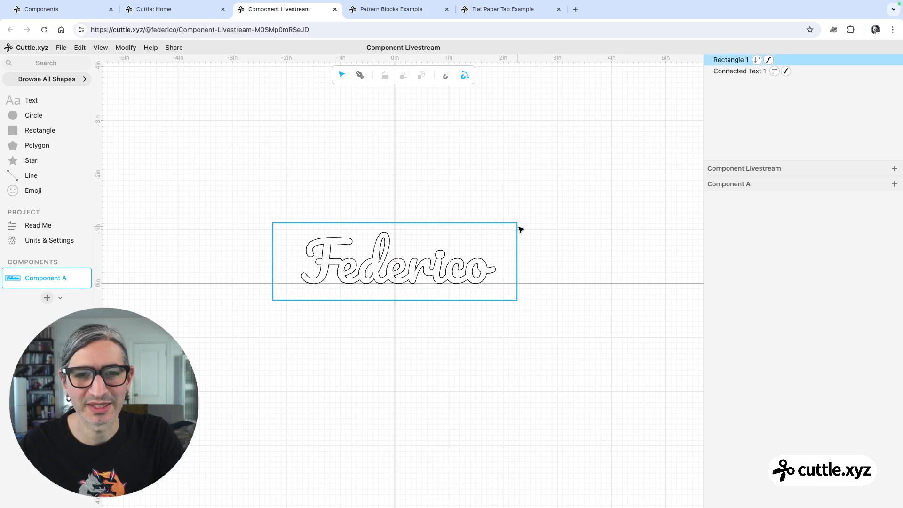
left_click_drag(544, 217, 505, 234)
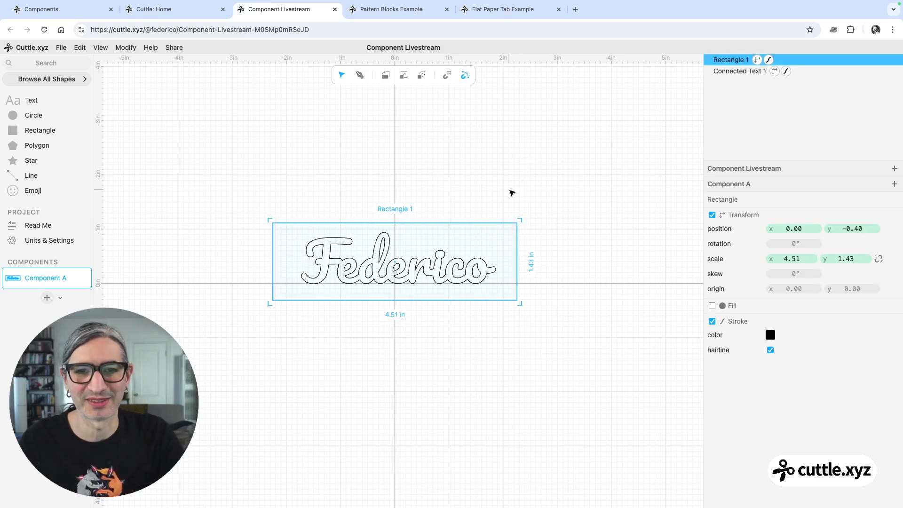
Round the rectangle's corners with Round Corners and turn on its fill.
left_click(512, 193)
left_click_drag(532, 205, 502, 248)
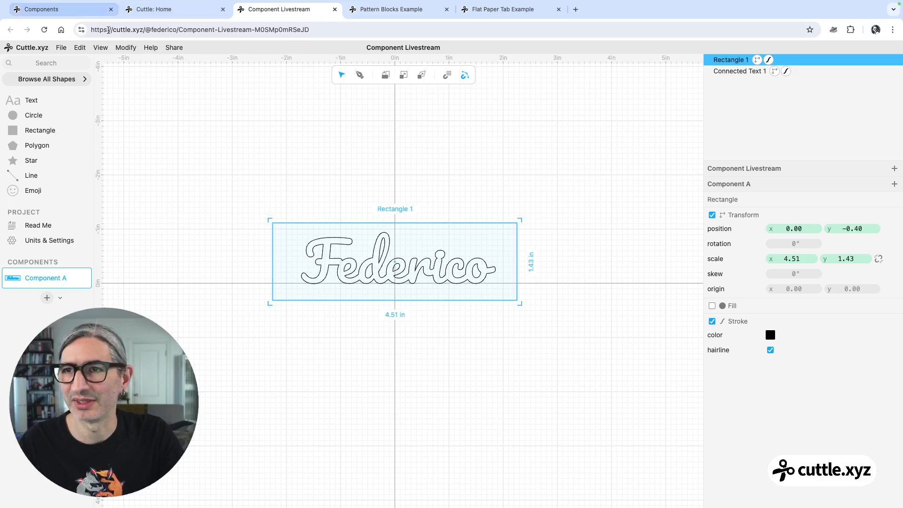
left_click(125, 48)
left_click(134, 121)
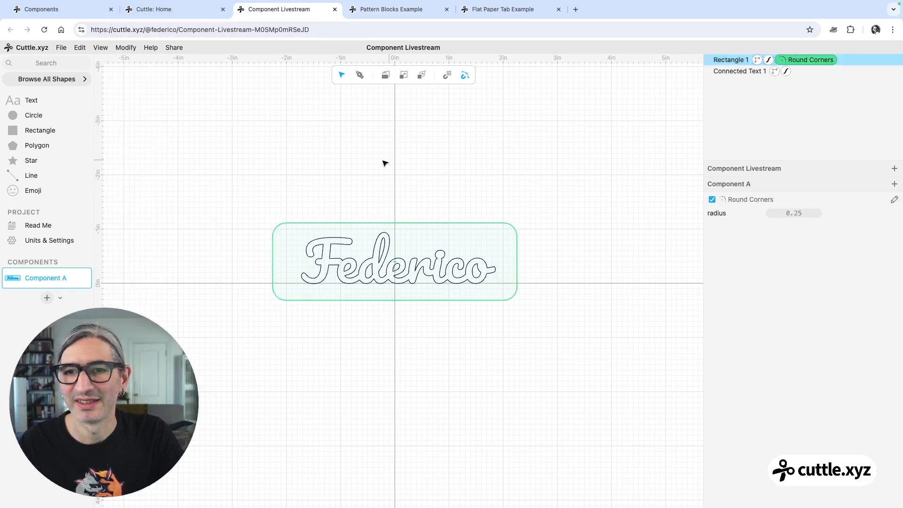
left_click(418, 176)
left_click(487, 224)
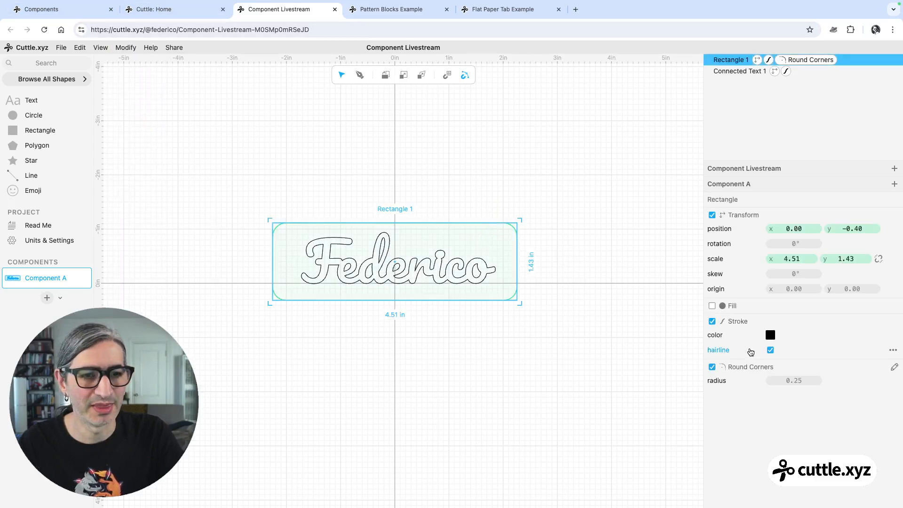
left_click(712, 306)
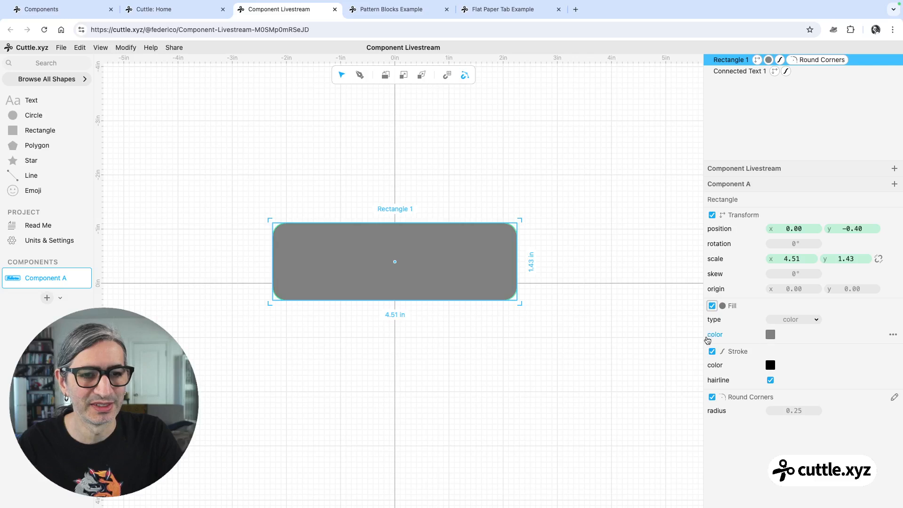
Move the connected text above the rectangle in the layer order and fill it magenta.
left_click_drag(744, 59, 731, 79)
left_click(442, 274)
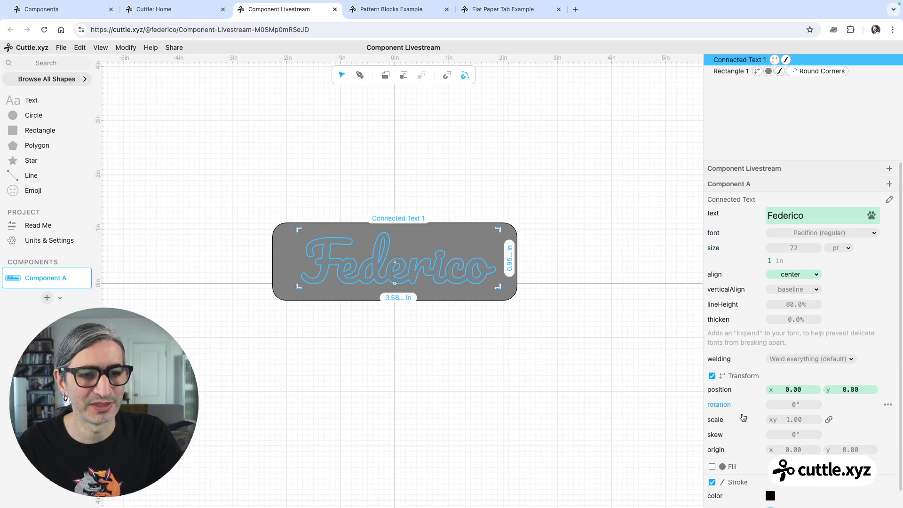
left_click(712, 466)
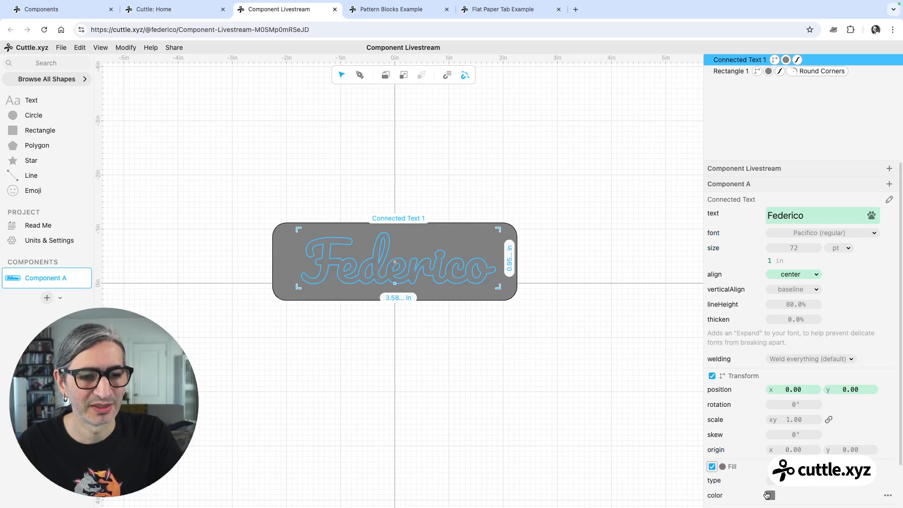
left_click(769, 495)
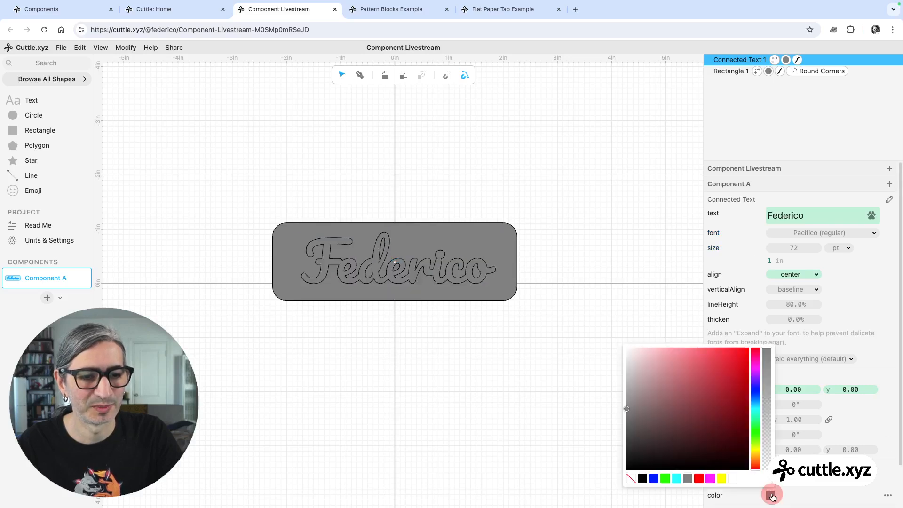
left_click(711, 479)
left_click(540, 422)
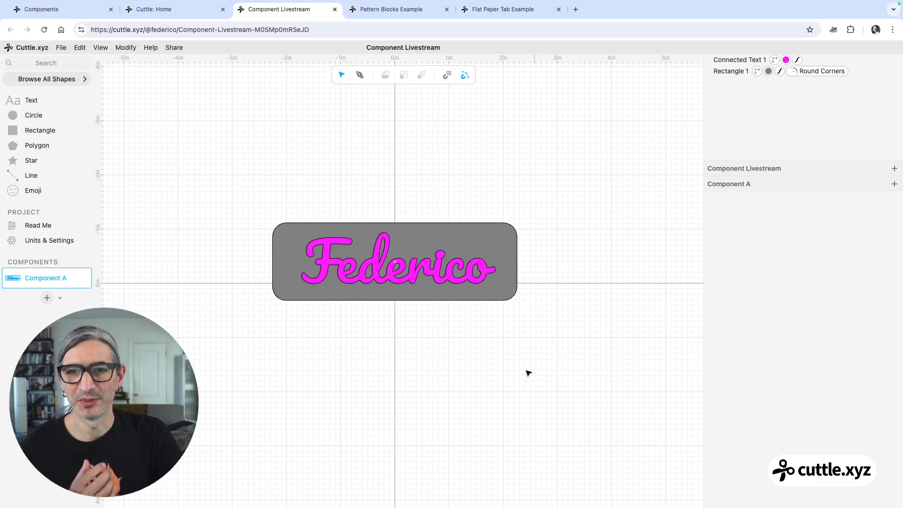
Add a circle scaled to about 0.29 in inside the rectangle's top-left corner as a hanging hole.
scroll(526, 369, "up", 3)
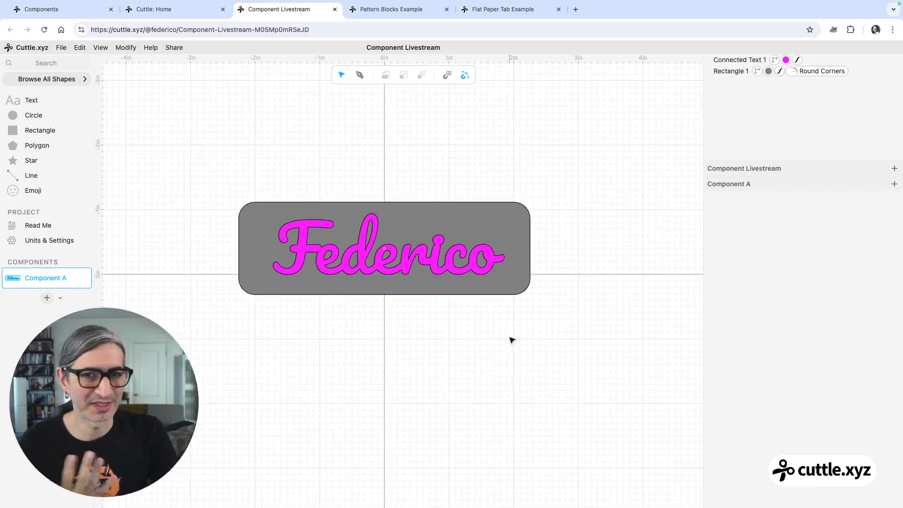
left_click_drag(8, 117, 267, 218)
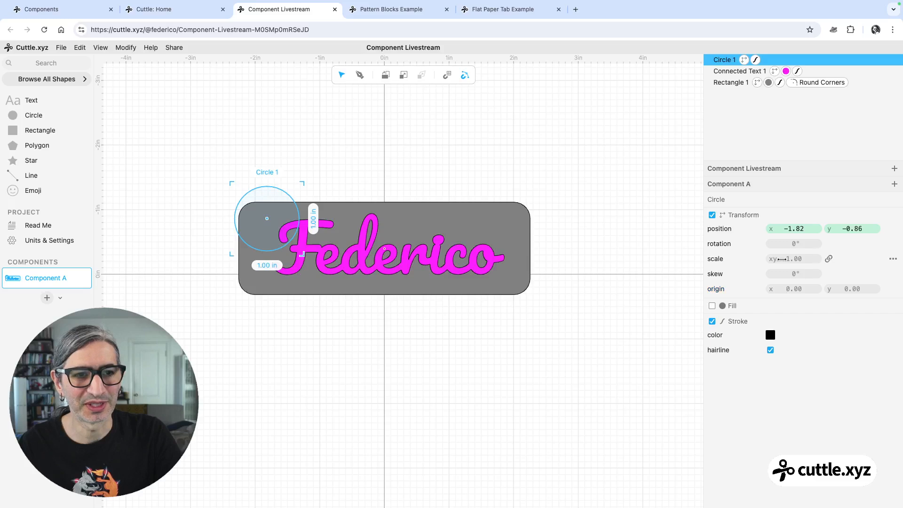
left_click_drag(792, 258, 686, 272)
left_click_drag(272, 225, 263, 225)
left_click(309, 155)
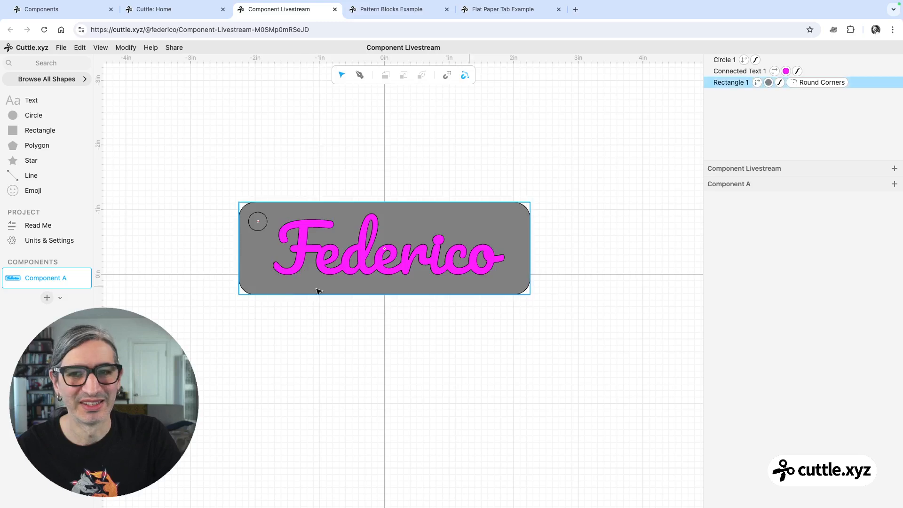
Turn on the circle's fill and set it to white.
left_click(256, 225)
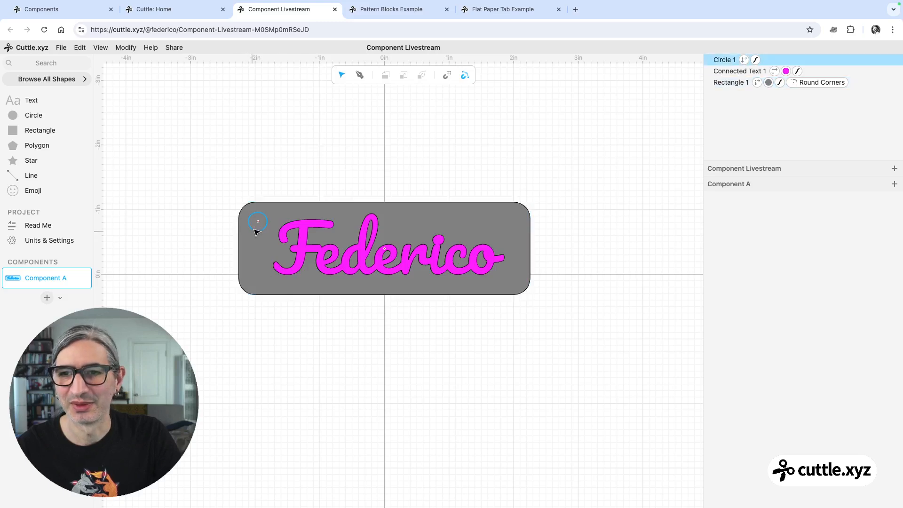
left_click(711, 306)
left_click(770, 334)
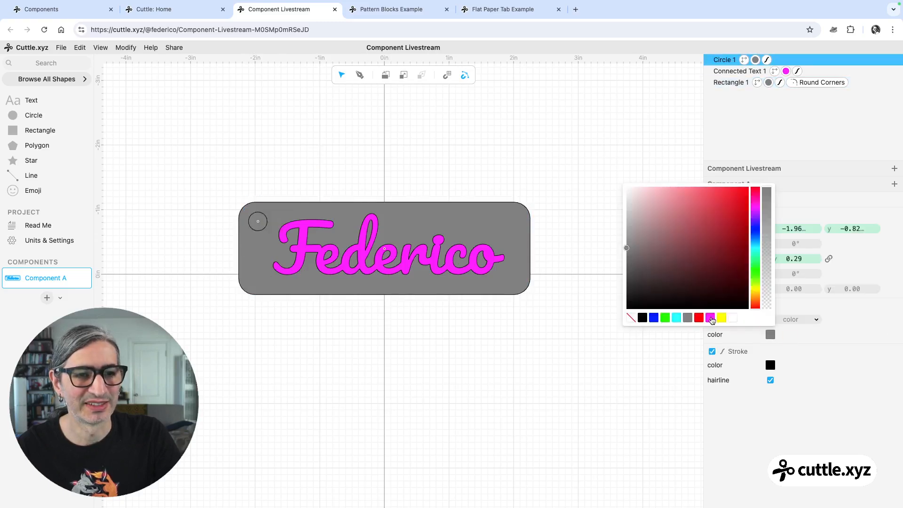
left_click(733, 318)
left_click(606, 358)
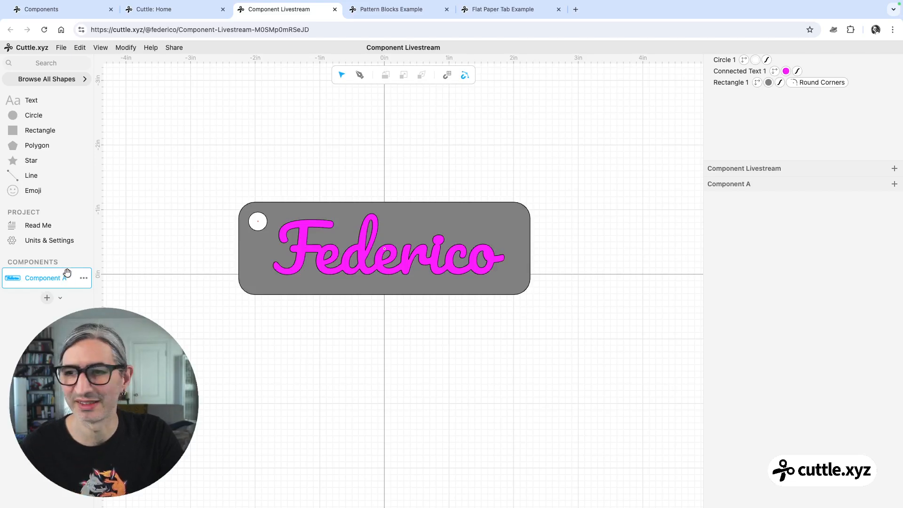
Duplicate Component A and open the copy, Component B.
left_click(84, 281)
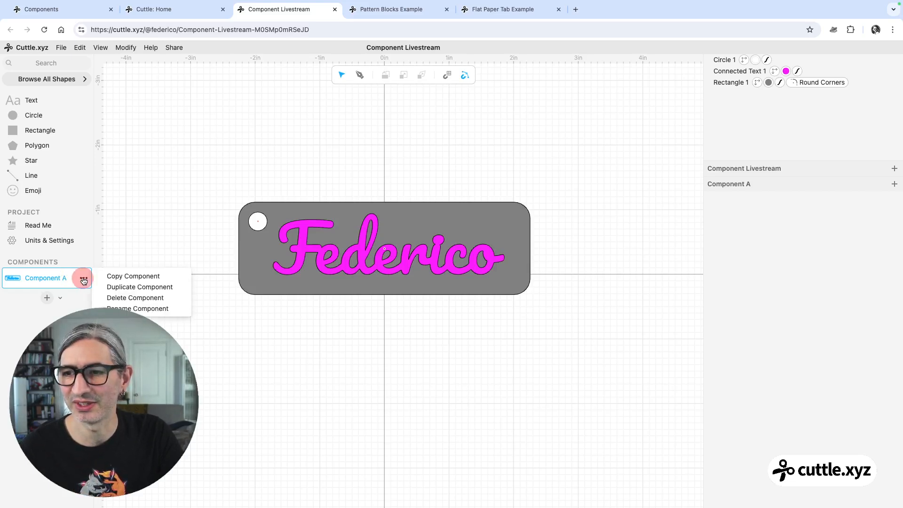
left_click(122, 286)
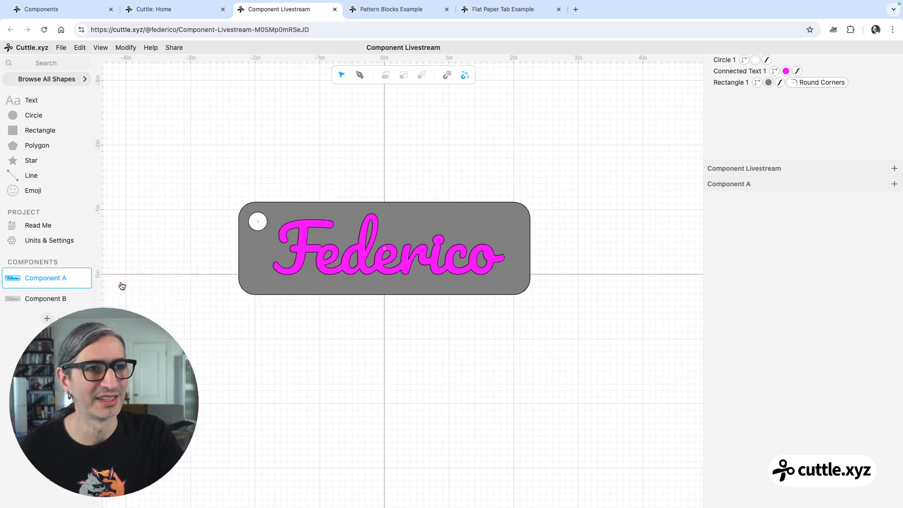
left_click(46, 299)
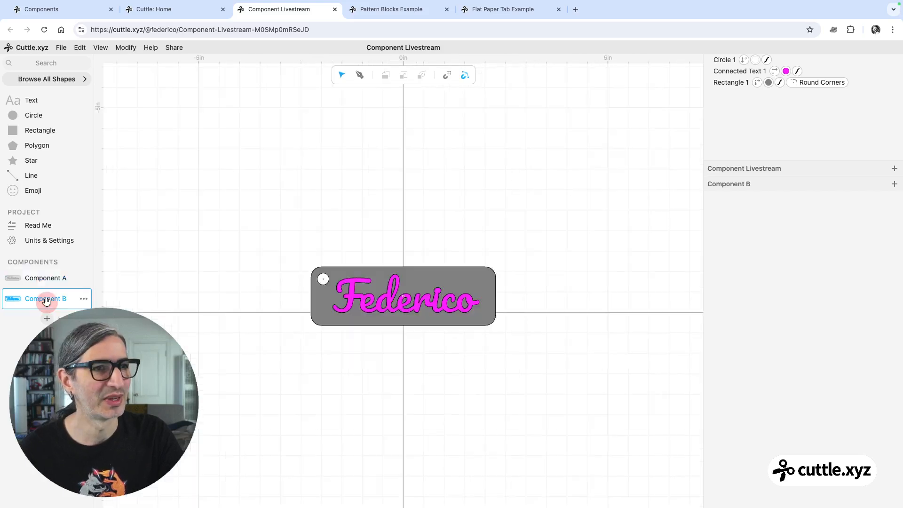
Change the rectangle's fill colour to cyan in Component B.
scroll(411, 365, "up", 10)
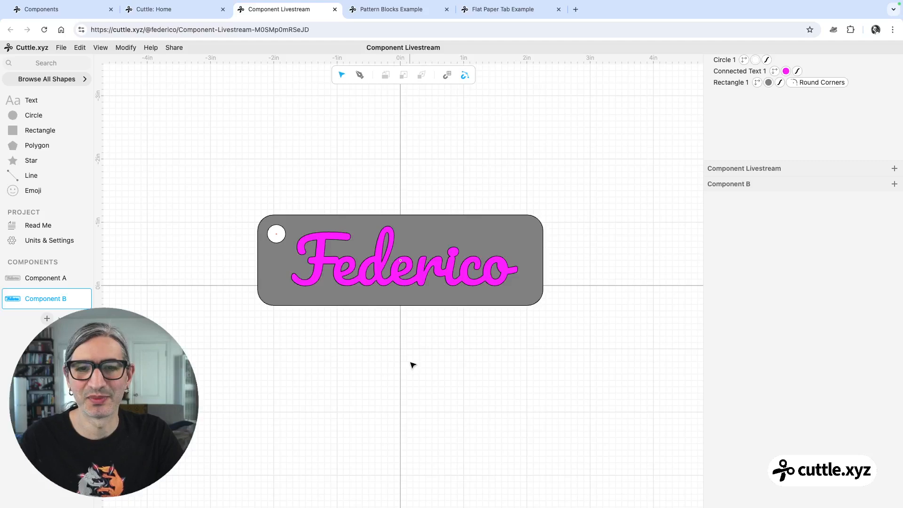
scroll(412, 364, "up", 2)
left_click(432, 223)
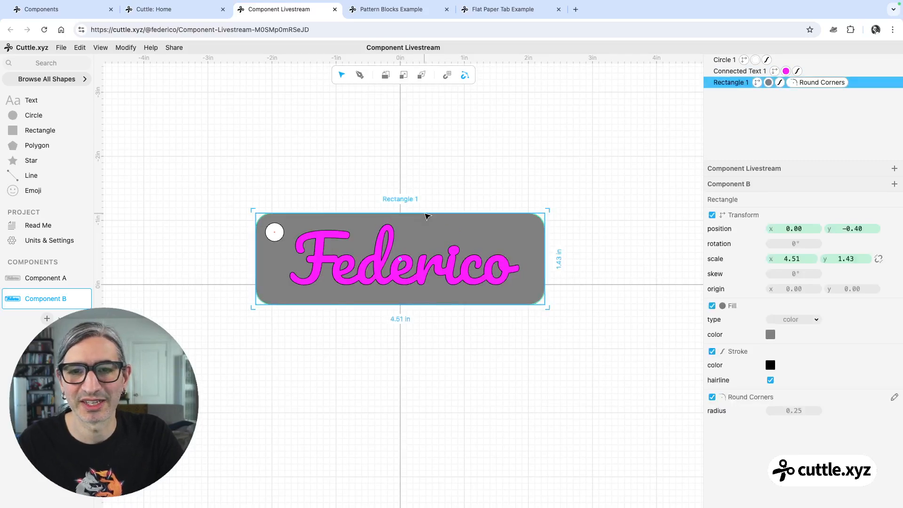
left_click(770, 334)
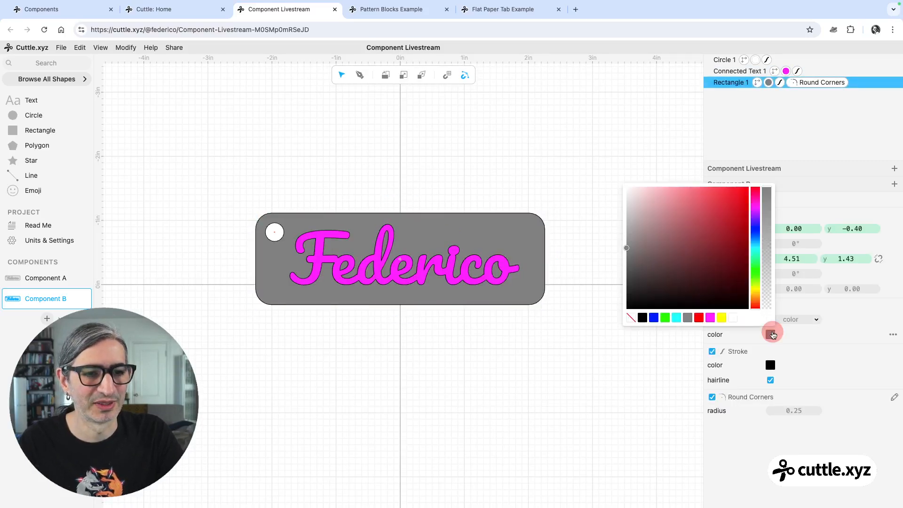
left_click(676, 318)
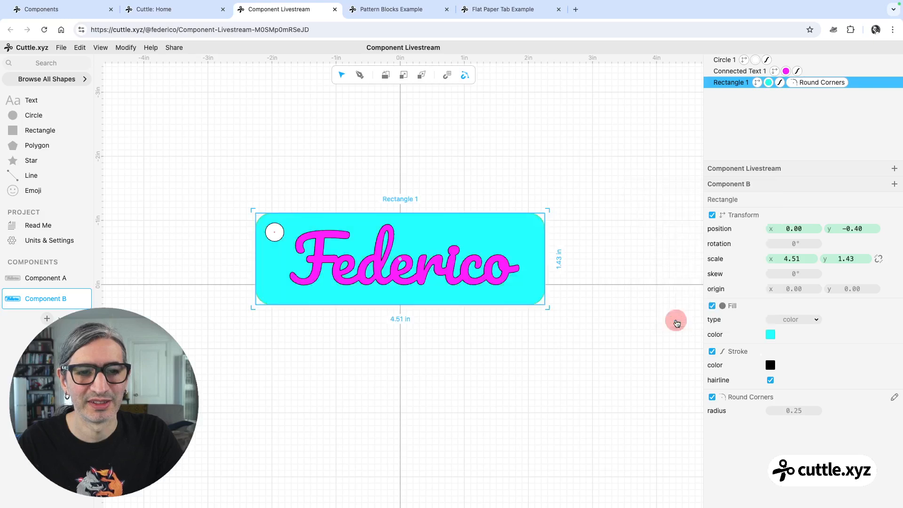
key("Escape")
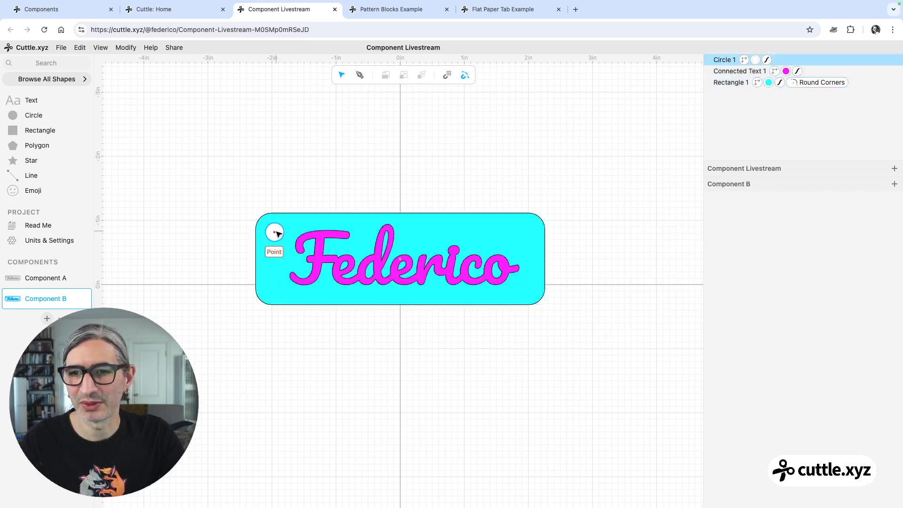
Move the circle to the top-right corner and increase the rectangle's corner radius to about 0.89.
left_click_drag(274, 232, 523, 227)
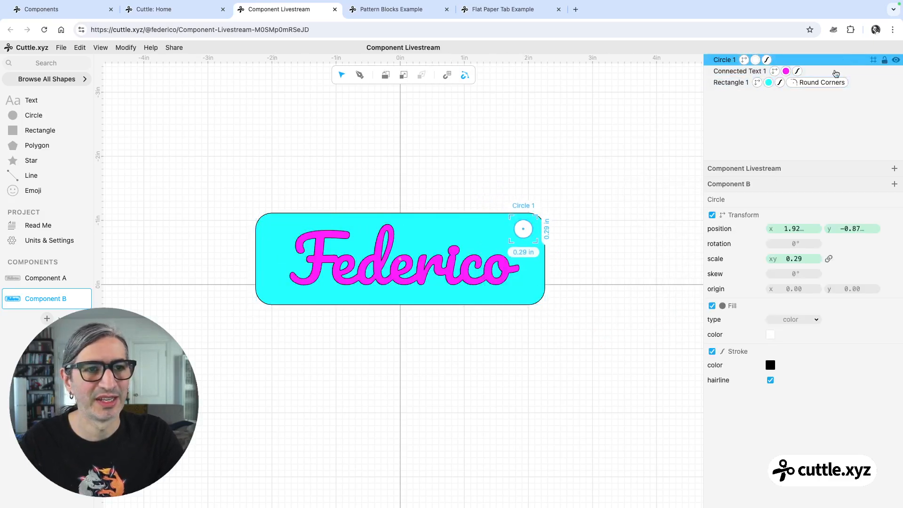
left_click(826, 83)
left_click_drag(799, 213, 887, 218)
left_click(580, 195)
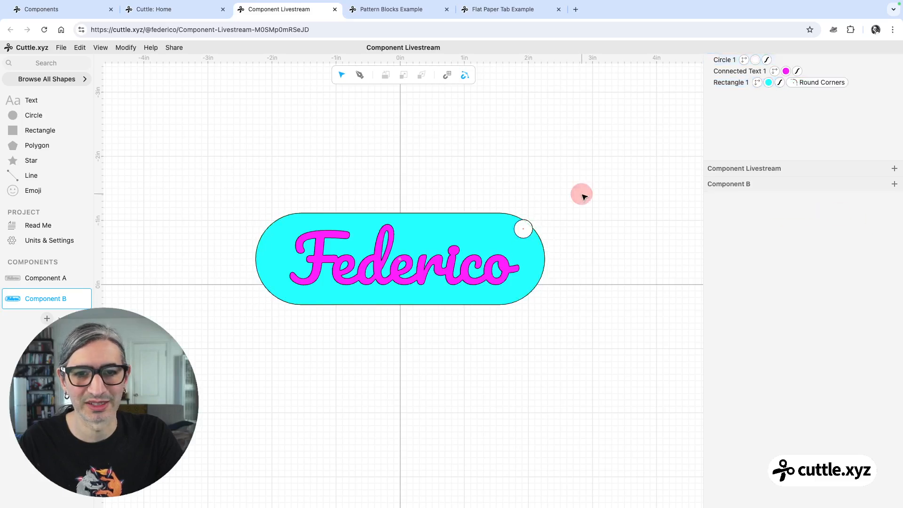
Nudge the circle slightly inward from the rounded top-right corner.
left_click(523, 230)
left_click_drag(524, 230, 511, 233)
left_click(598, 151)
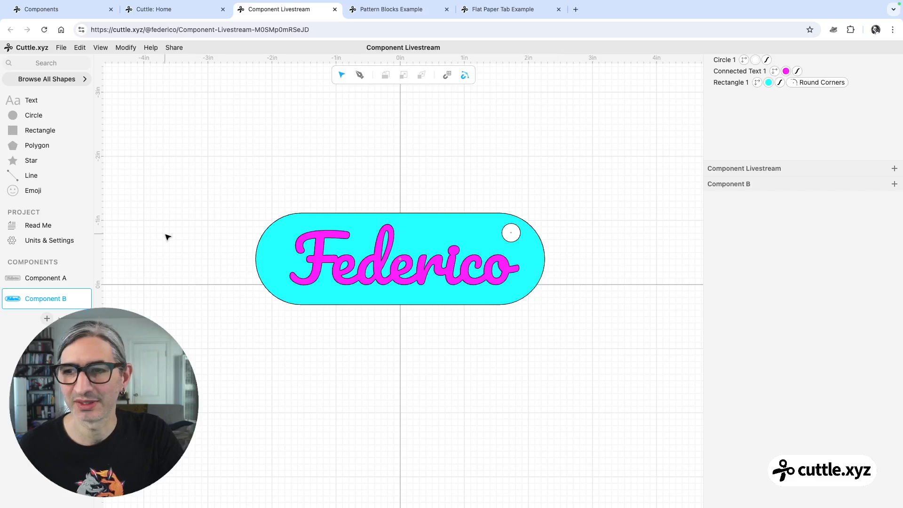
Duplicate Component B and open the copy, Component C.
mouse_move(83, 304)
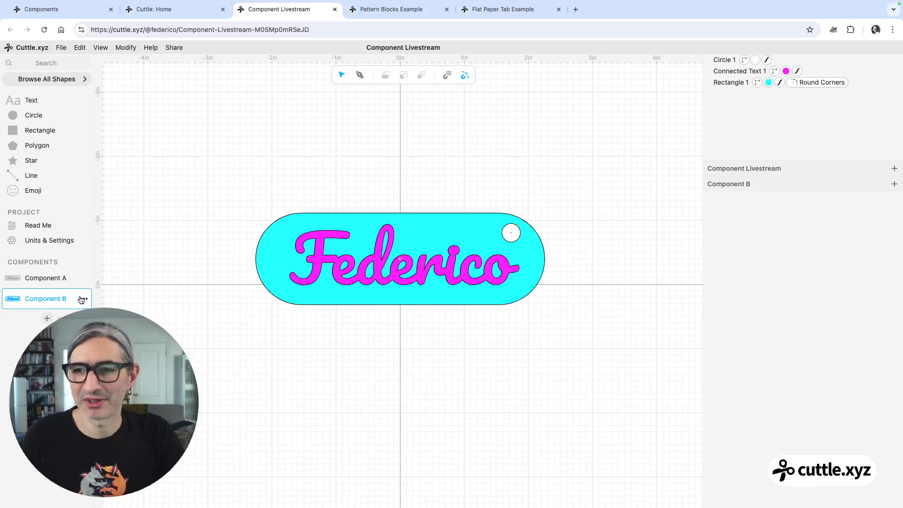
left_click(83, 301)
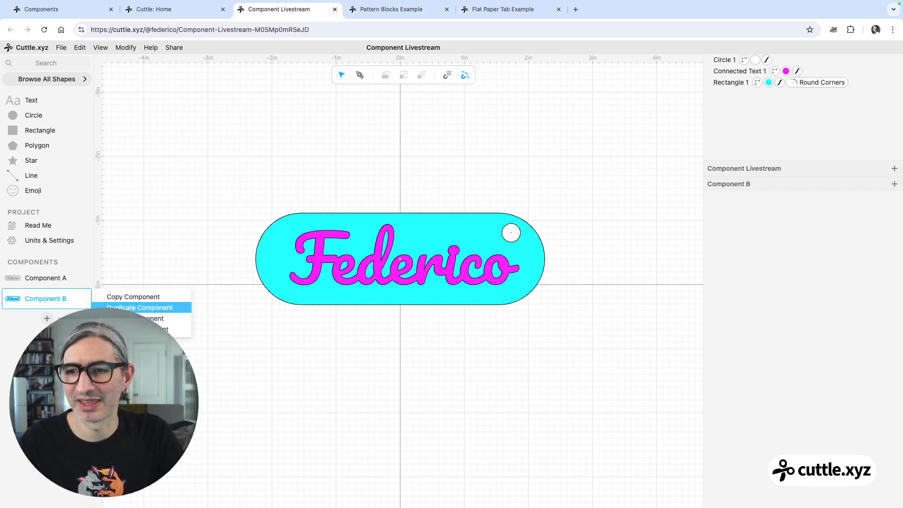
left_click(123, 306)
left_click(47, 319)
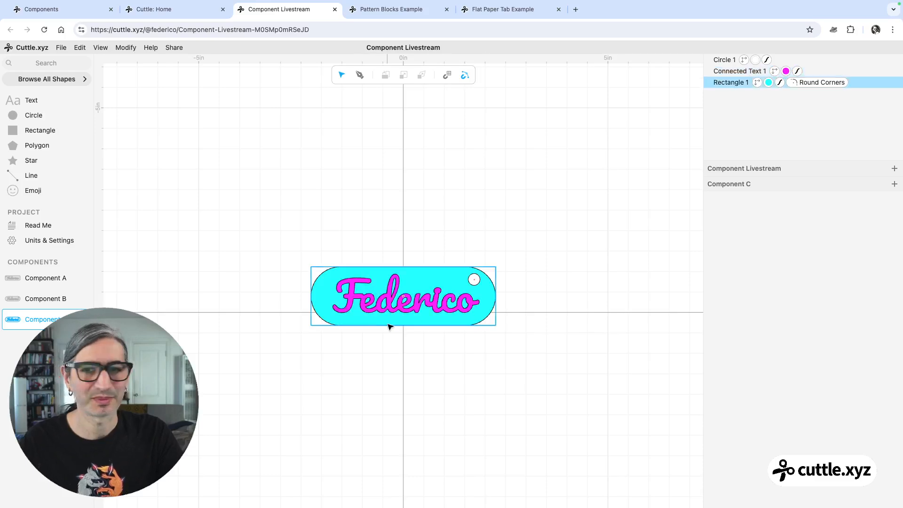
Change the rectangle's fill colour to green in Component C.
scroll(400, 351, "up", 3)
left_click_drag(425, 362, 433, 312)
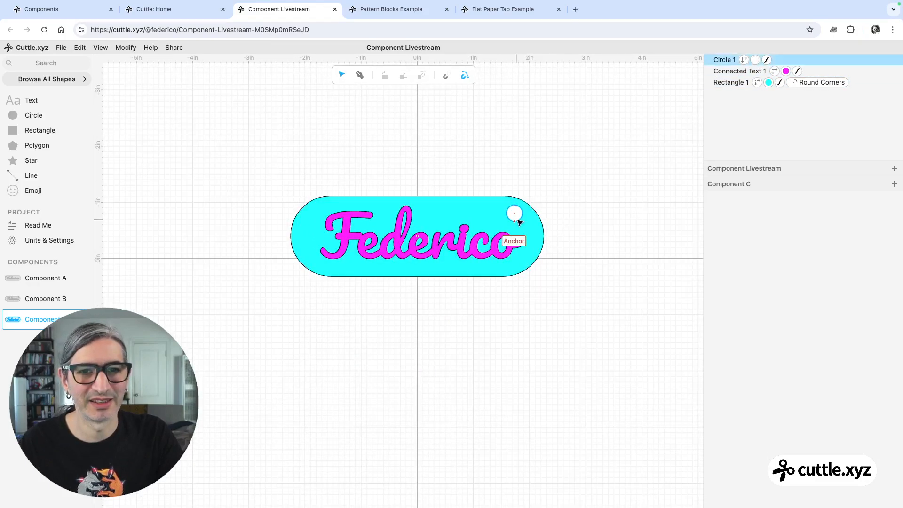
left_click(453, 196)
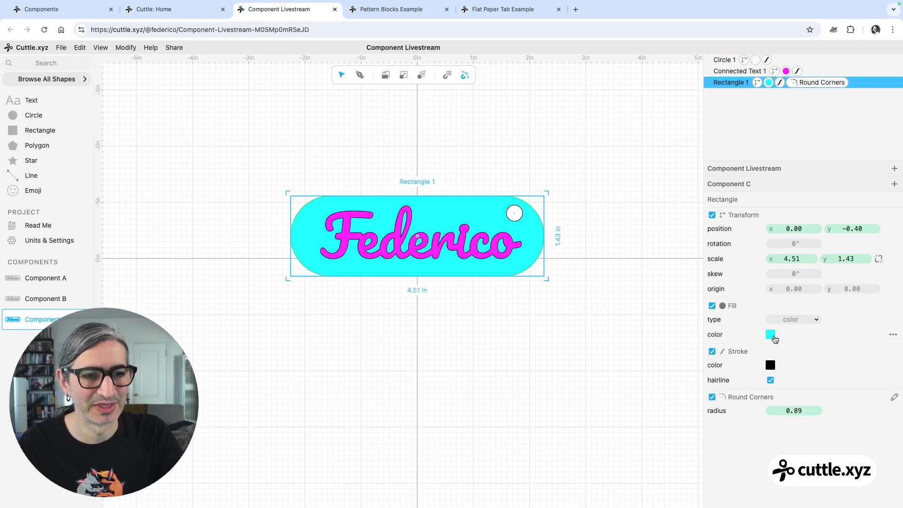
left_click(770, 334)
left_click(665, 318)
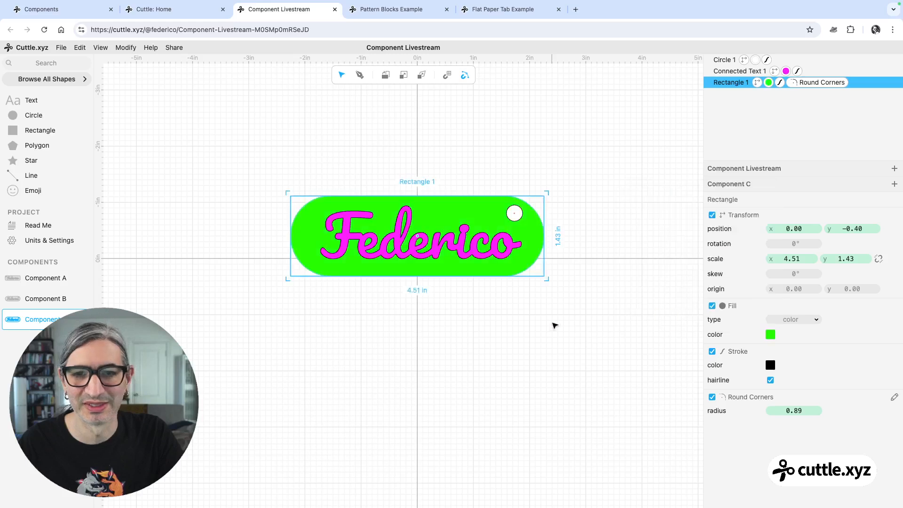
left_click(554, 322)
Move the circle back to the tag's top-left corner.
left_click(518, 213)
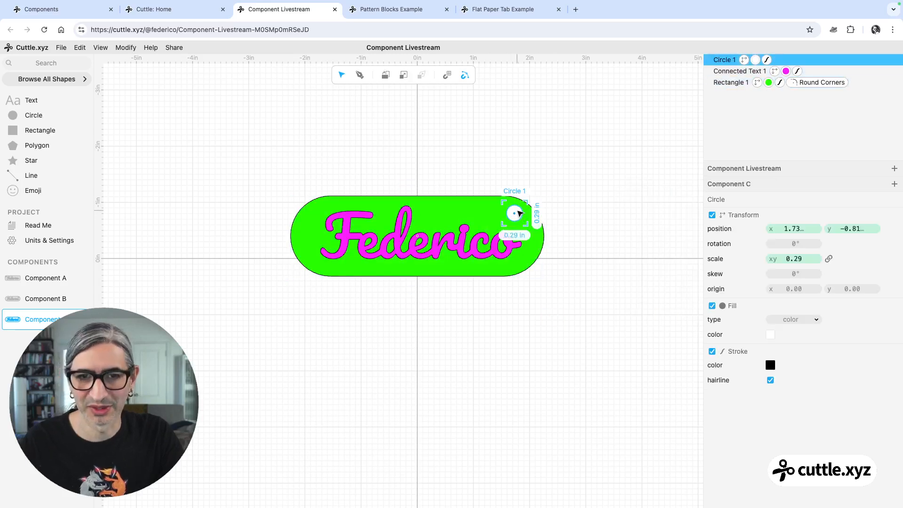
left_click_drag(518, 213, 316, 217)
left_click(387, 116)
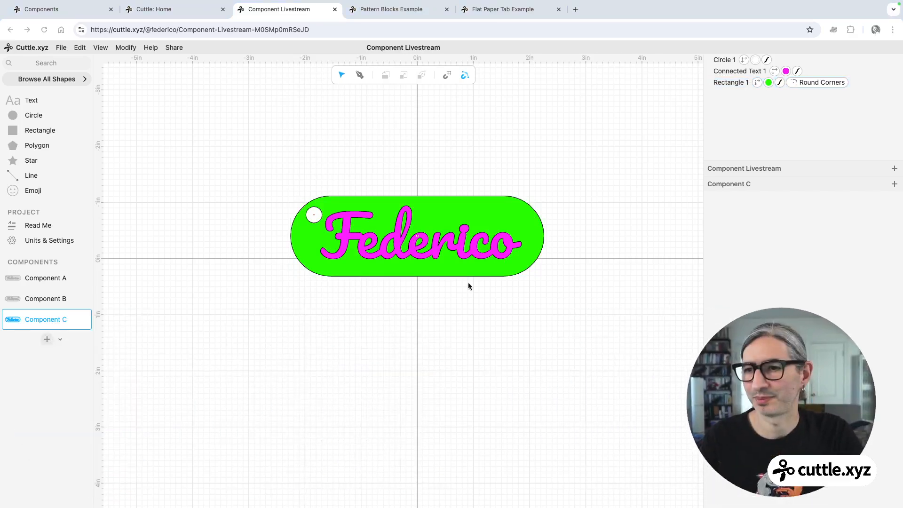
Create a new component and place instances of Components A, B and C stacked vertically in it.
left_click(46, 340)
left_click_drag(31, 278, 404, 198)
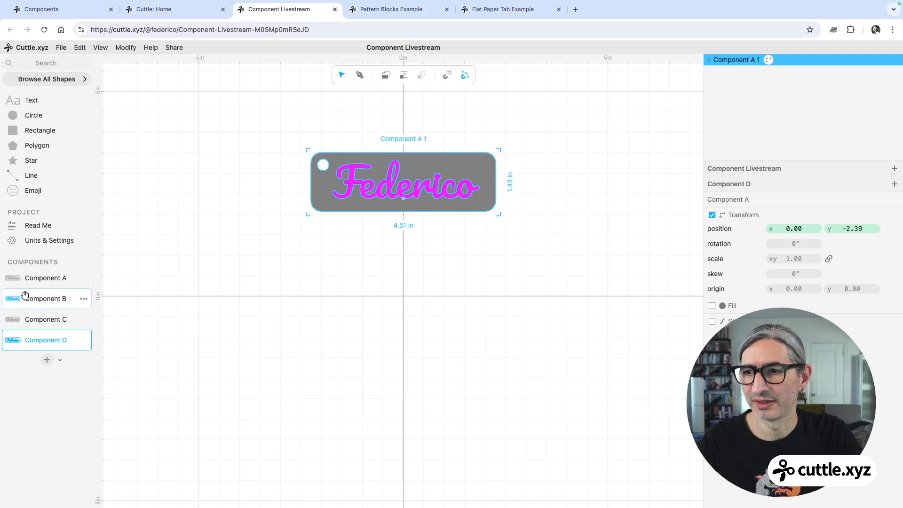
left_click_drag(26, 298, 404, 282)
left_click_drag(32, 320, 403, 374)
left_click(602, 391)
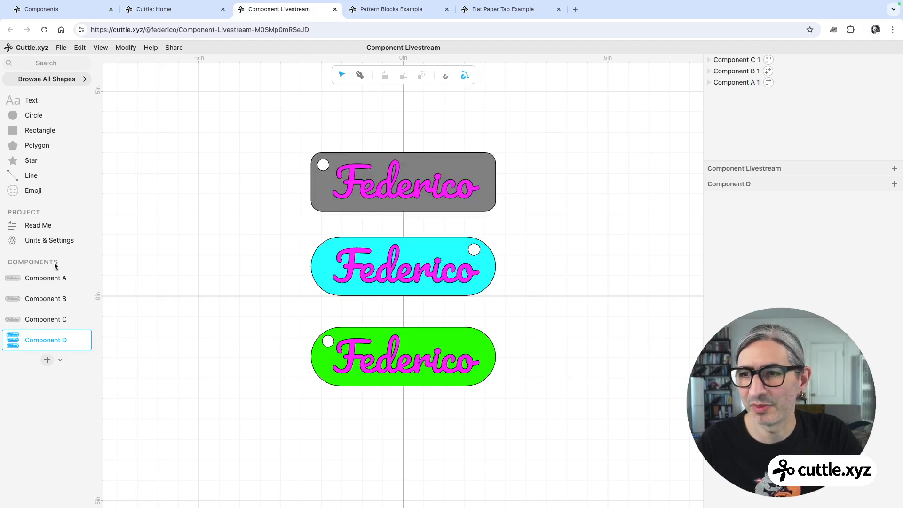
Open Component A and set the rectangle's Round Corners radius to 0.16.
left_click(47, 278)
left_click(499, 224)
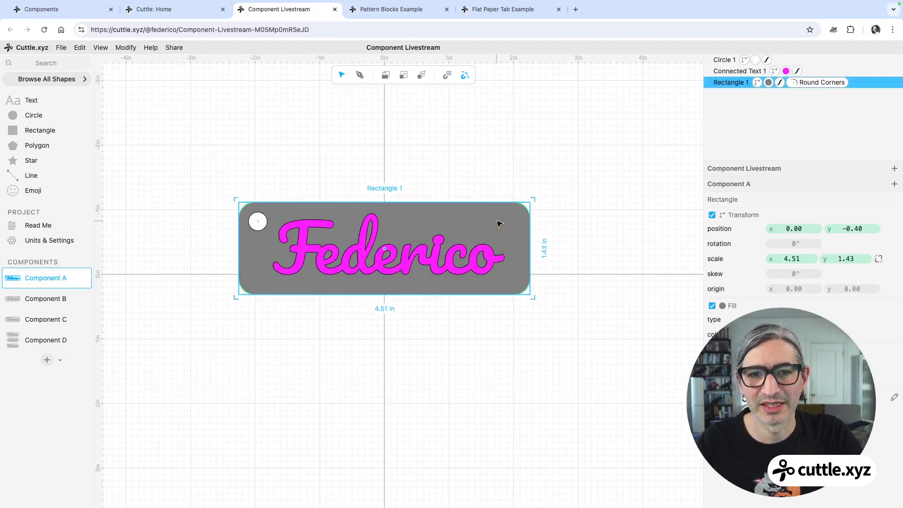
left_click(821, 82)
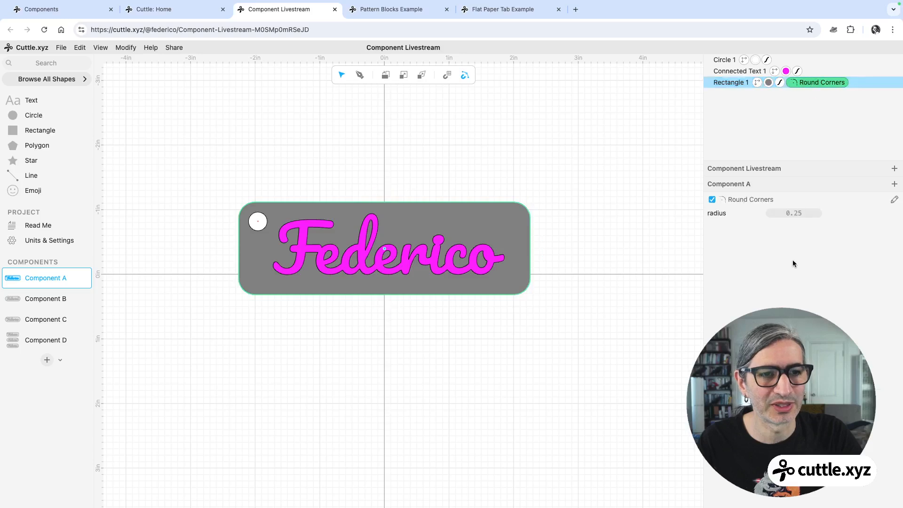
mouse_move(794, 214)
left_mouse_down()
mouse_move(773, 215)
mouse_move(796, 214)
mouse_move(782, 215)
left_mouse_up()
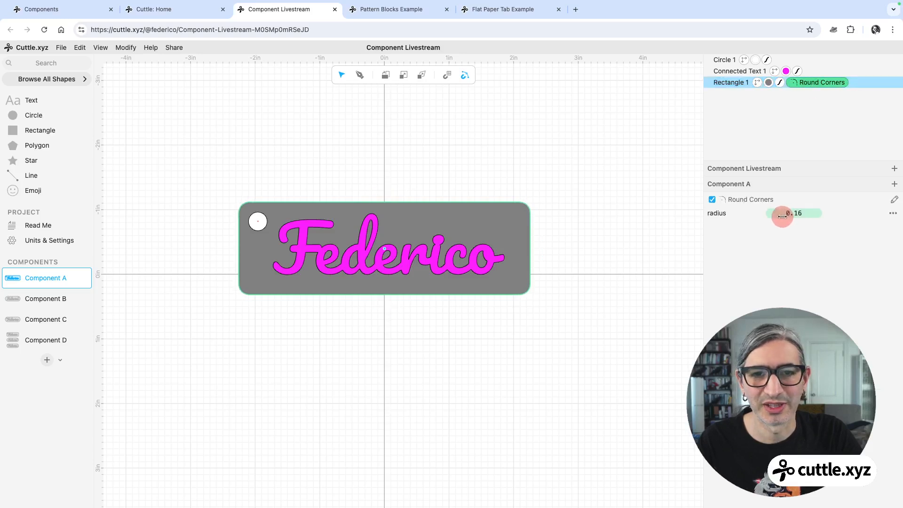
left_click(614, 246)
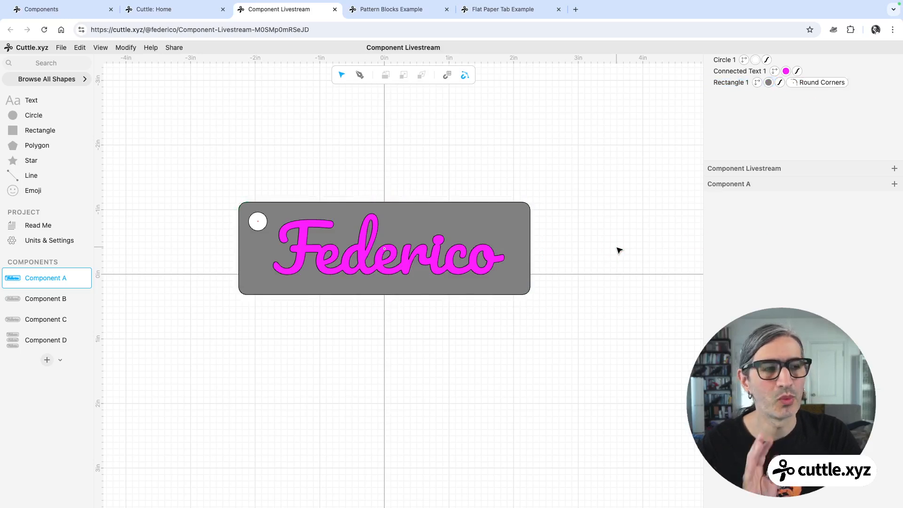
Open Component D to examine how the combined tag instances reflect the change.
left_click(485, 234)
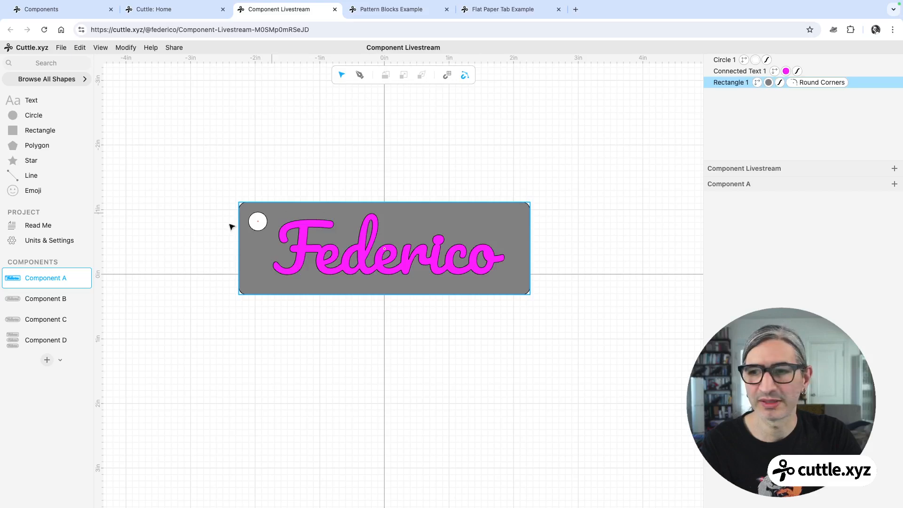
left_click(38, 339)
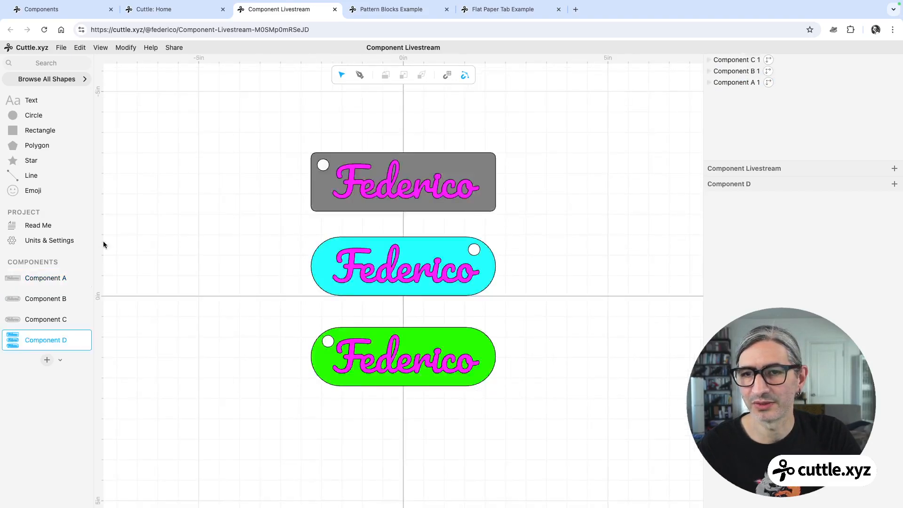
left_click(318, 192)
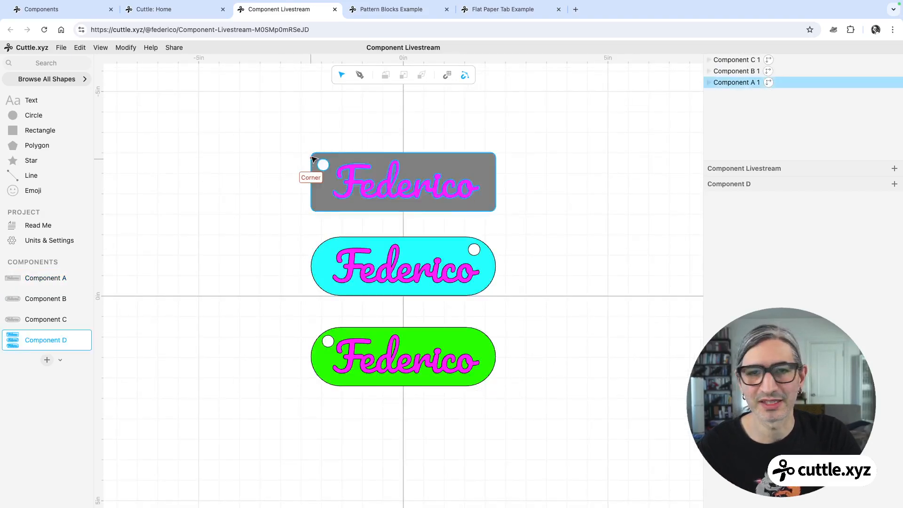
left_click(378, 141)
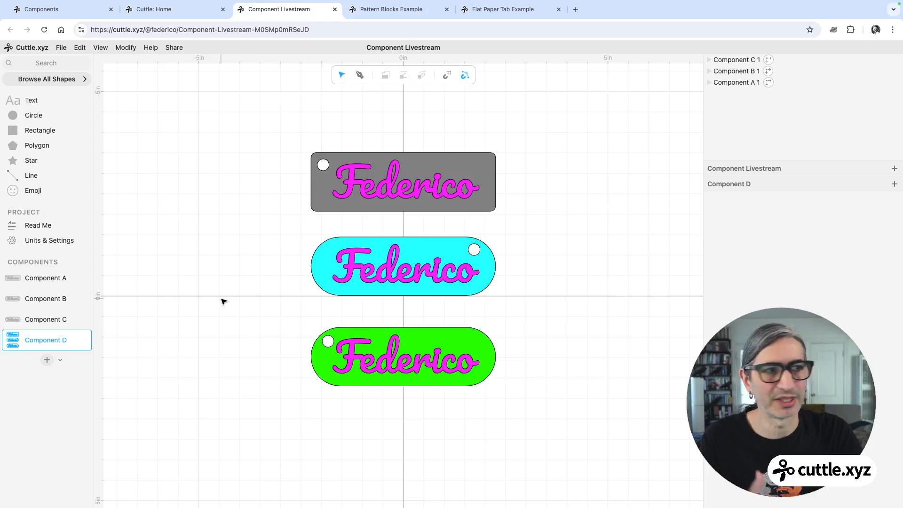
left_click(247, 314)
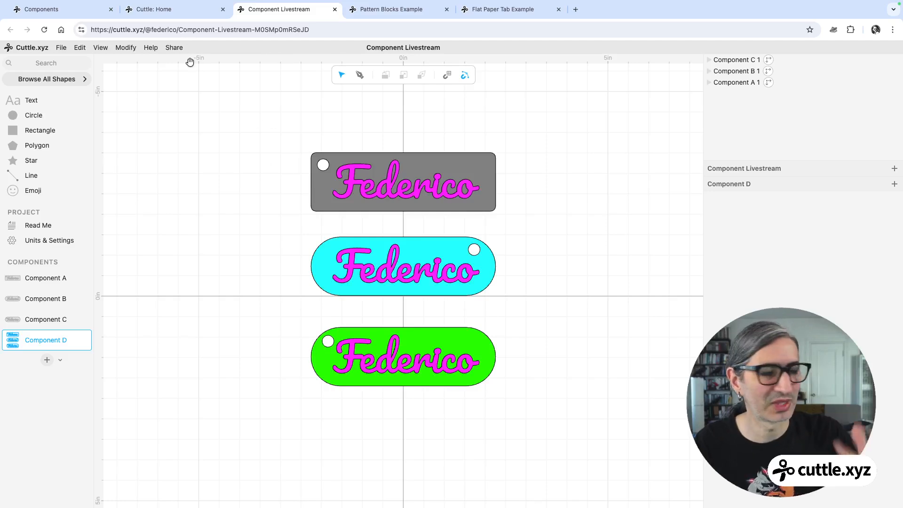
Switch to the Components project tab and add a rectangle at the canvas origin.
left_click(56, 14)
left_click(300, 238)
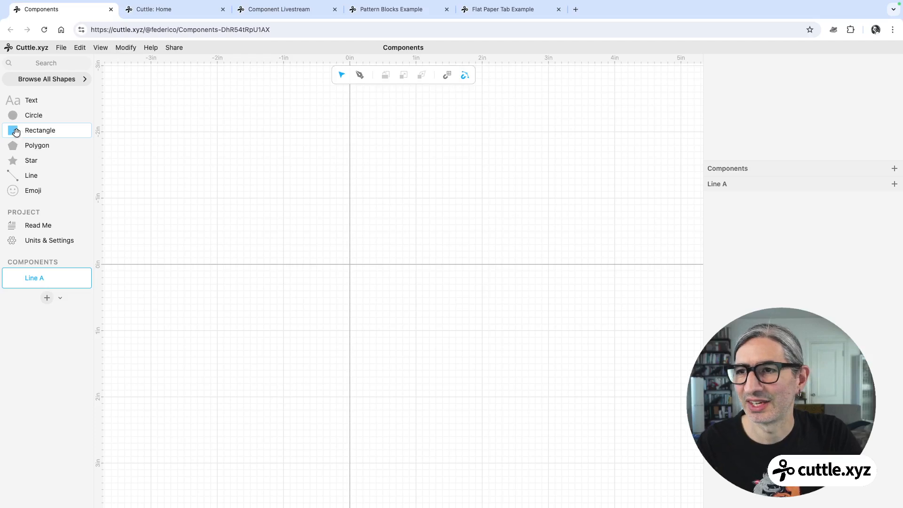
mouse_move(15, 132)
left_mouse_down()
mouse_move(269, 171)
mouse_move(353, 241)
mouse_move(350, 267)
left_mouse_up()
scroll(412, 310, "up", 1)
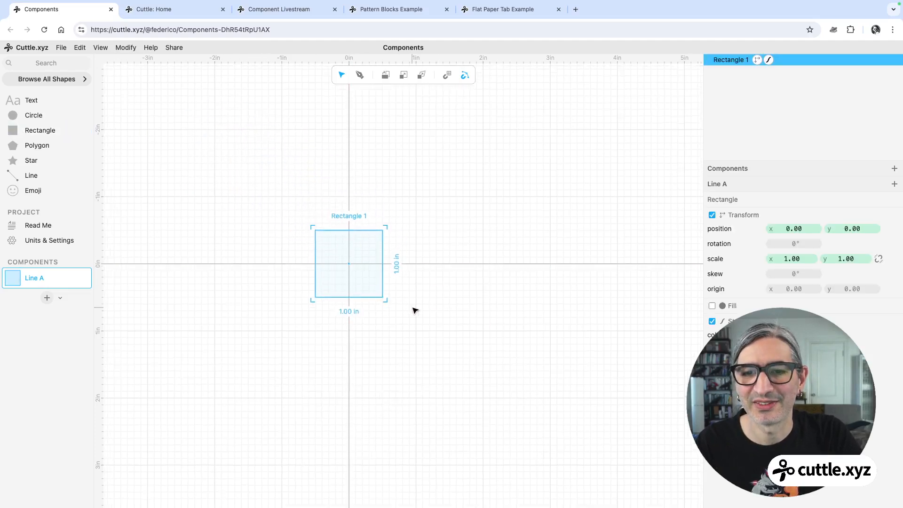
Set the rectangle's uniform scale to 4, making a 4 in square.
left_click_drag(236, 177, 489, 368)
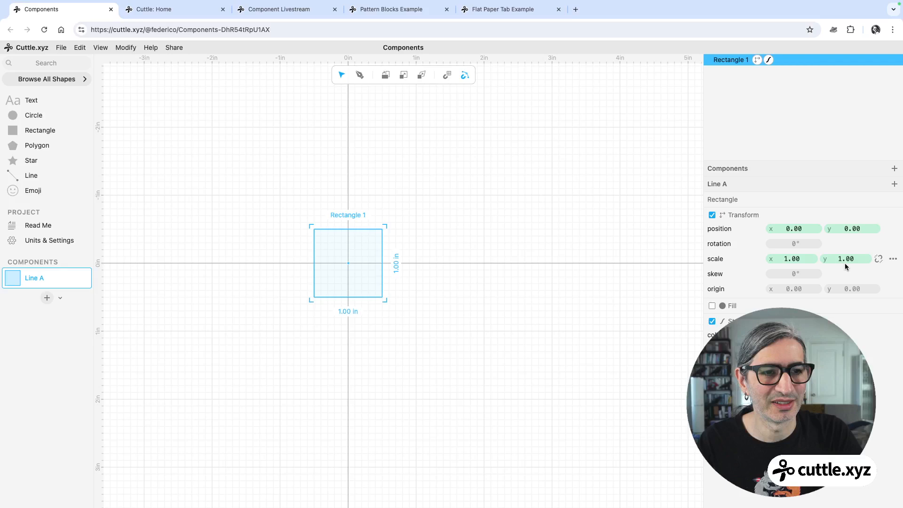
left_click(878, 259)
left_click(801, 258)
type("4")
key("Return")
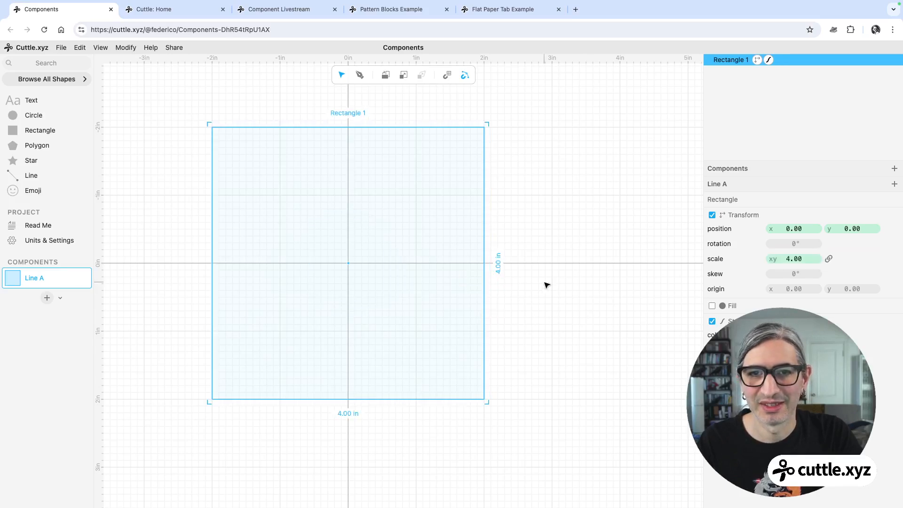
Add a circle near the square's top-left corner and scale it to 0.25.
left_click(545, 283)
mouse_move(545, 284)
left_mouse_down()
mouse_move(614, 316)
mouse_move(540, 281)
left_mouse_up()
scroll(614, 316, "down", 2)
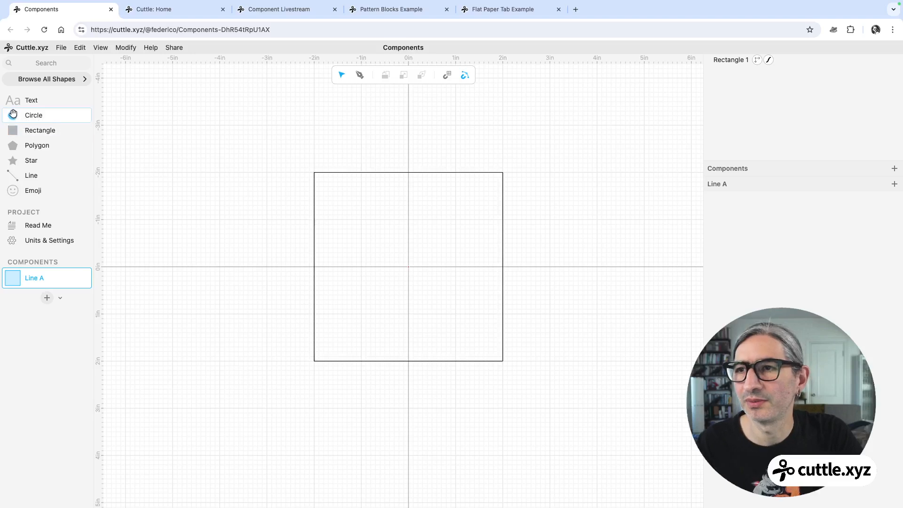
left_click_drag(12, 115, 344, 206)
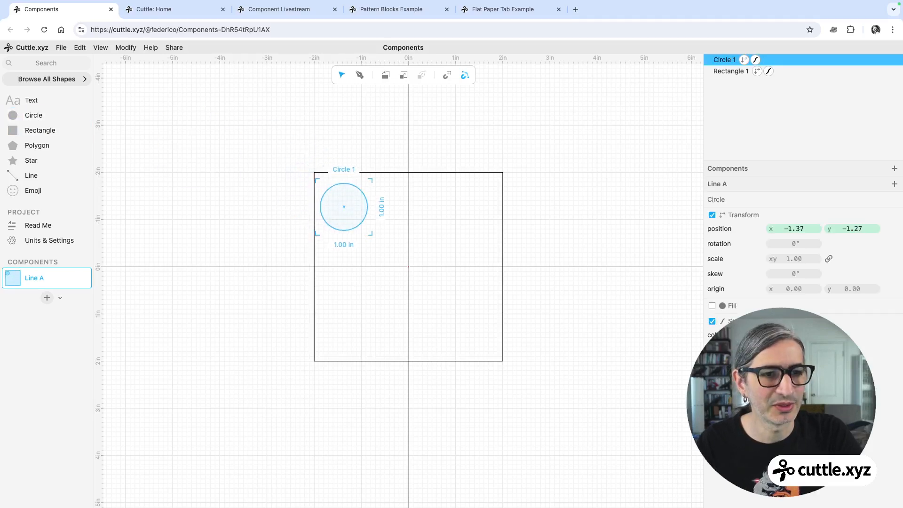
left_click(798, 259)
type("0.25")
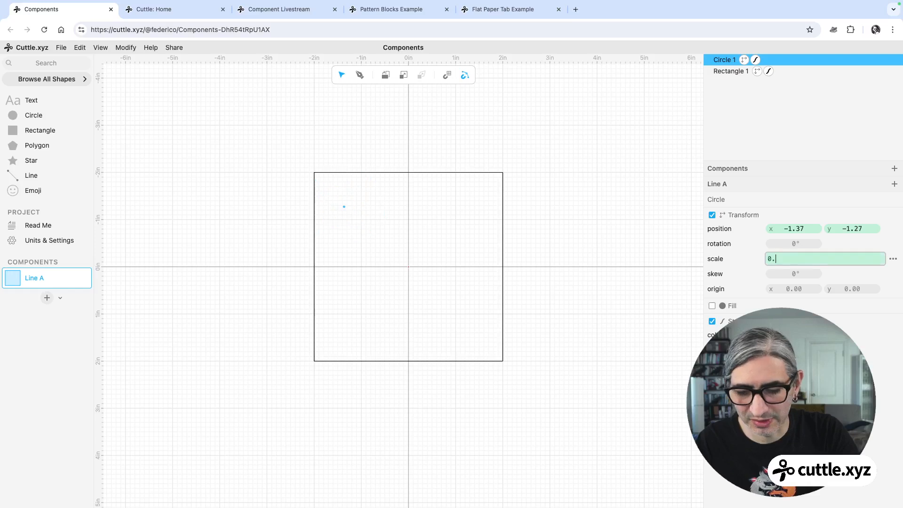
left_click(577, 291)
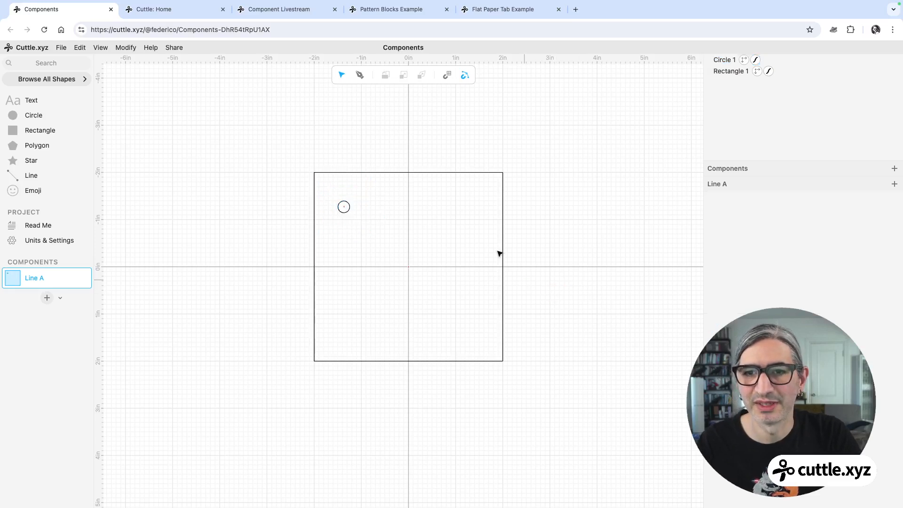
Move the small circle closer to the square's top-left corner.
left_click(344, 207)
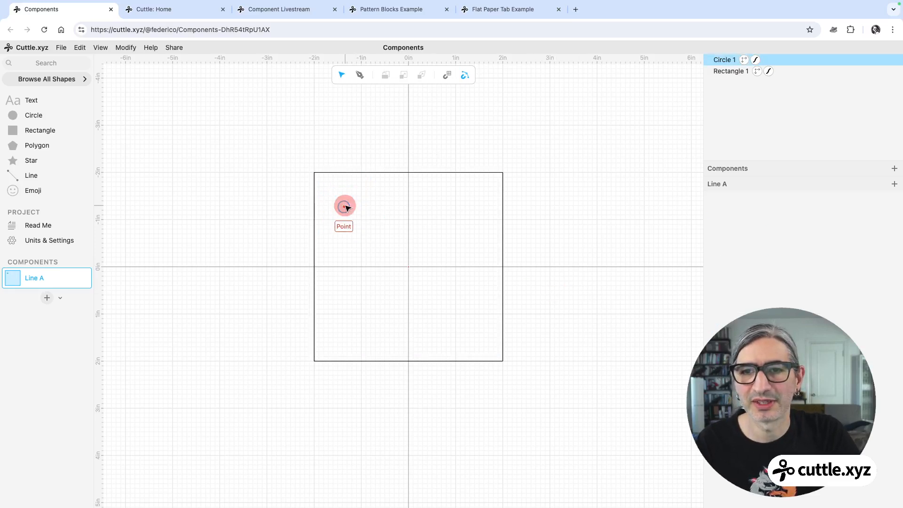
left_click_drag(344, 209, 340, 188)
left_click(329, 160)
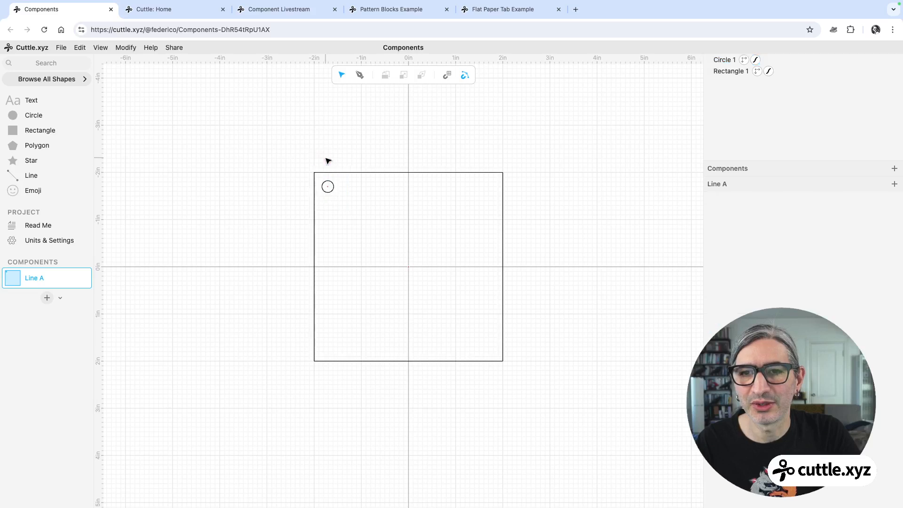
Add a second circle near the top-right corner and scale it to 0.25.
left_click_drag(13, 114, 473, 199)
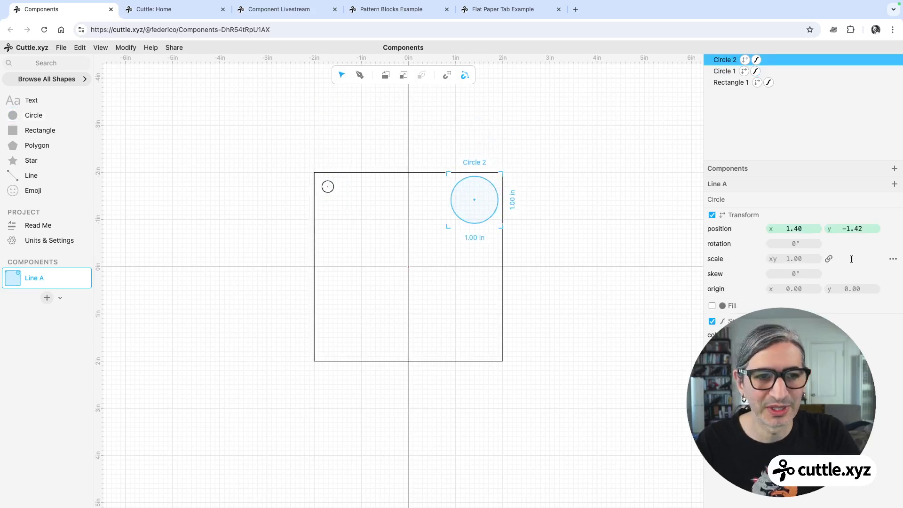
left_click(795, 258)
type("0.25")
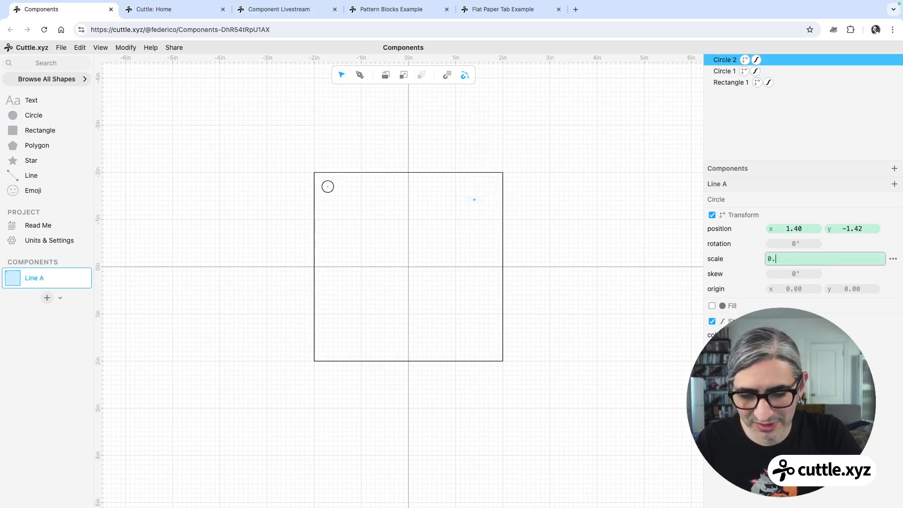
left_click(559, 288)
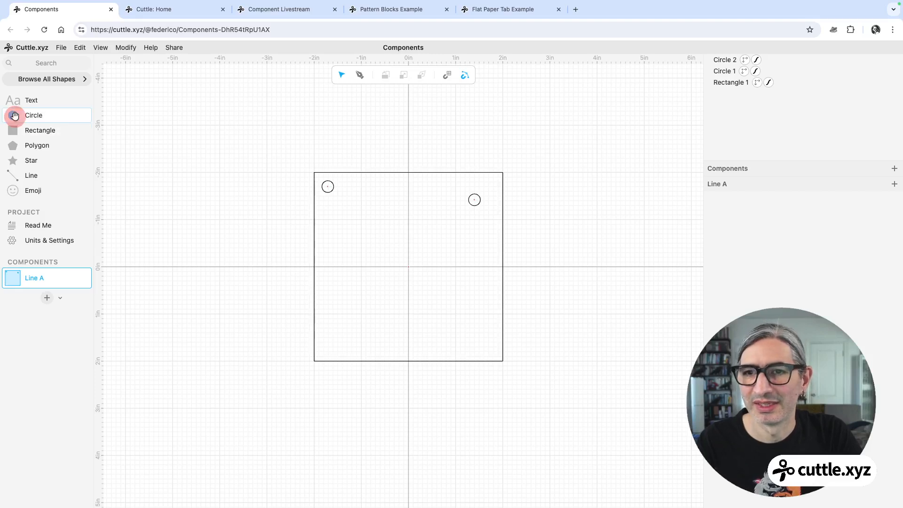
Add a third circle near the bottom-left corner and scale it to 0.25.
left_click_drag(15, 116, 339, 309)
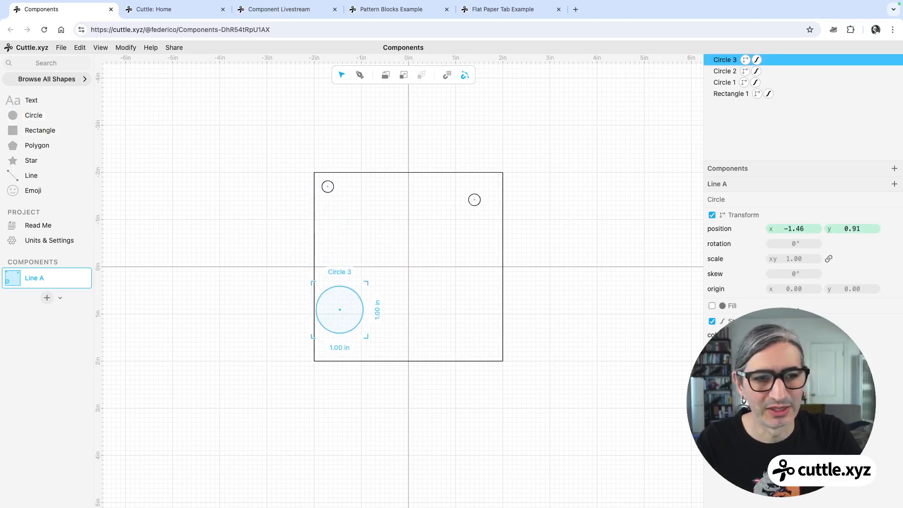
left_click(799, 259)
type("0.25")
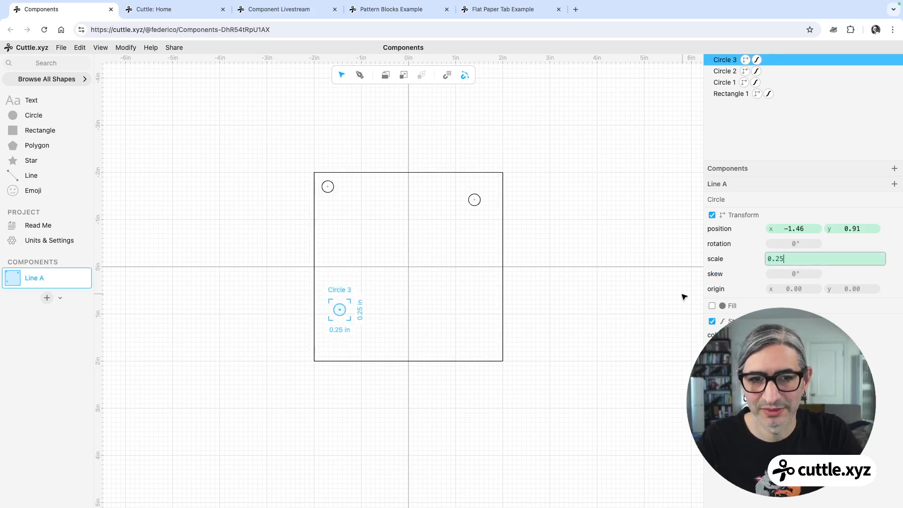
left_click(562, 322)
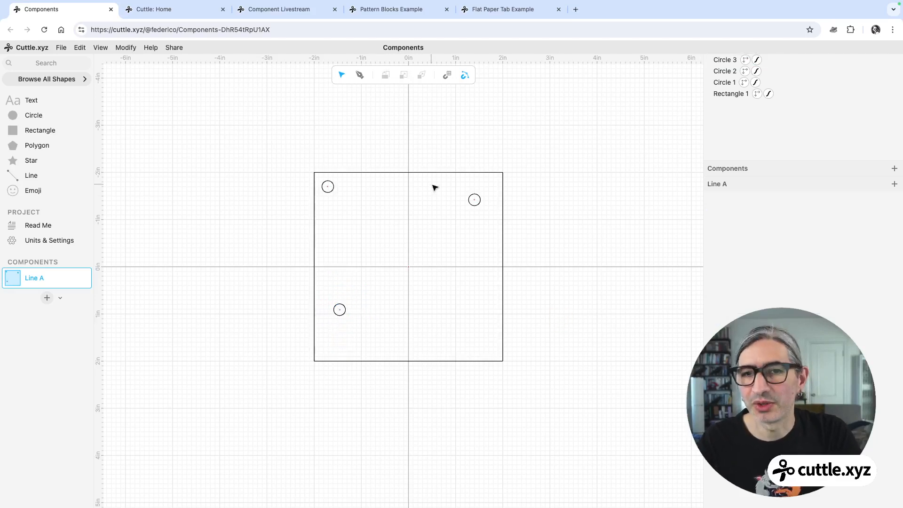
Duplicate the top-right circle and move the copy near the bottom-right corner.
left_click(474, 200)
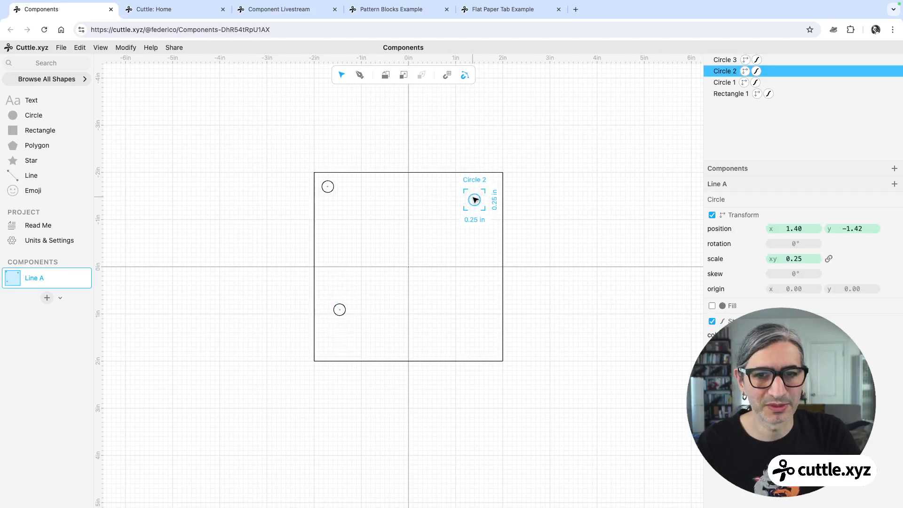
right_click(475, 200)
left_click(498, 239)
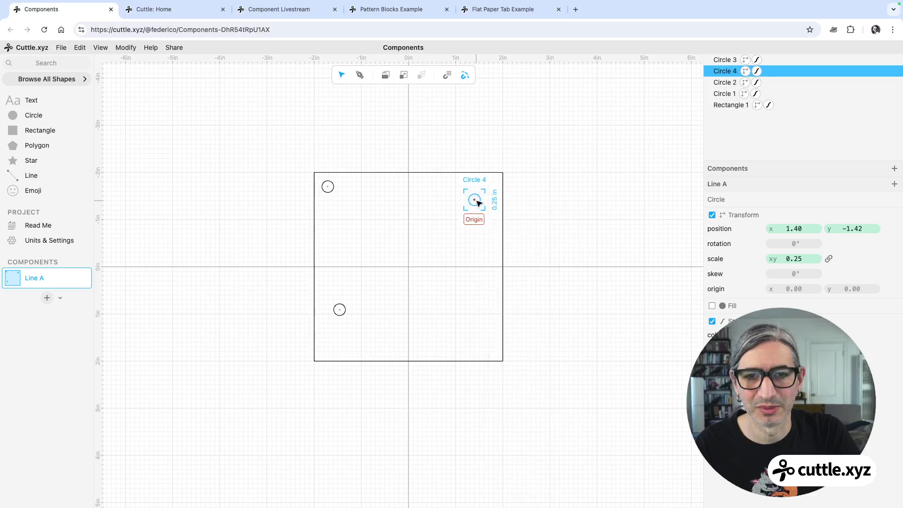
left_click_drag(479, 202, 483, 345)
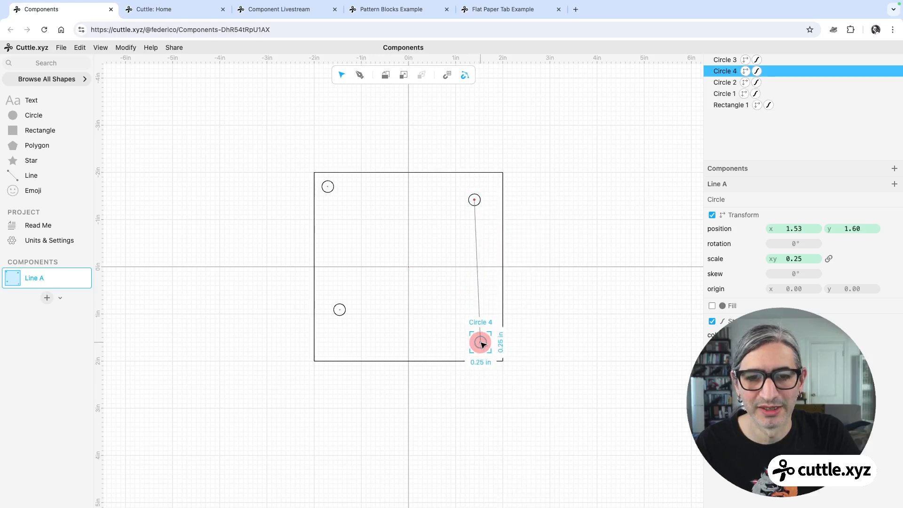
Snap each of the four circles onto a corner of the square.
left_click_drag(339, 310, 332, 343)
left_click(460, 302)
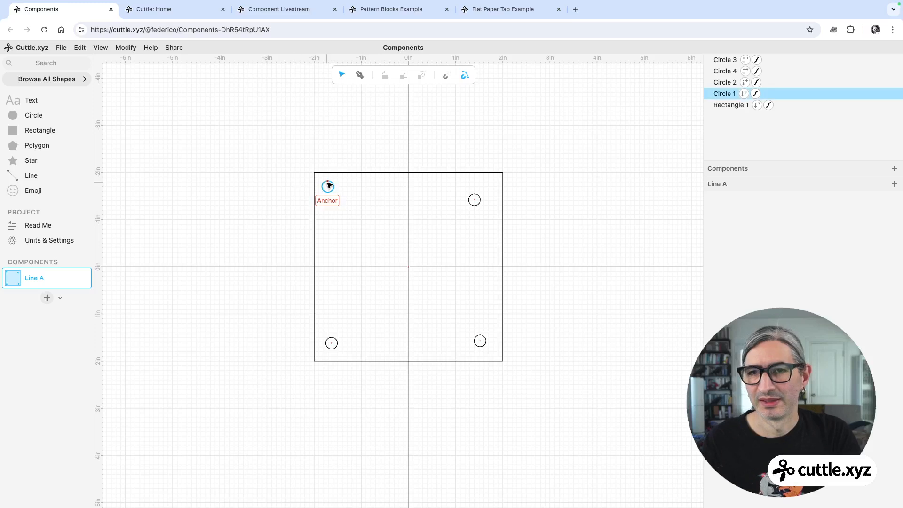
left_click_drag(330, 187, 314, 172)
left_click_drag(473, 199, 503, 173)
left_click_drag(480, 340, 503, 361)
left_click_drag(332, 343, 314, 361)
left_click(389, 401)
Duplicate the square and scale the copy to about 5.16.
left_click(408, 362)
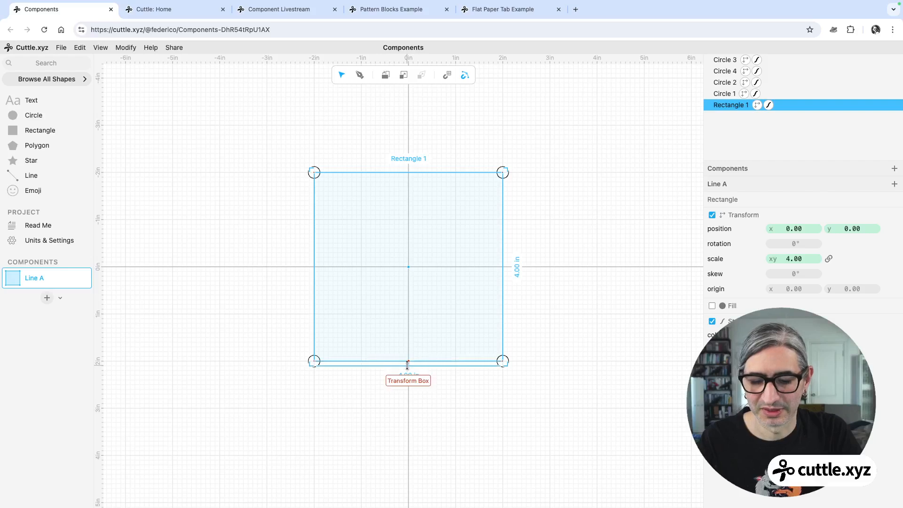
key("super+d")
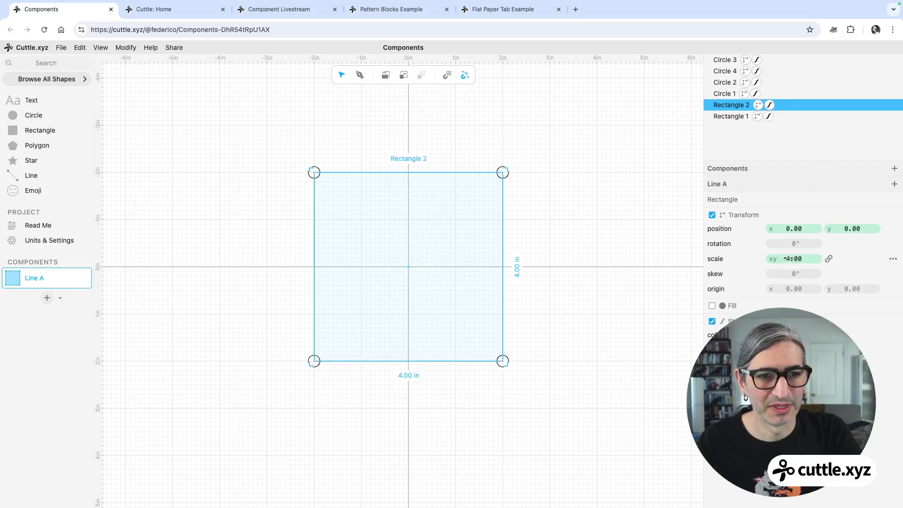
left_click_drag(788, 258, 889, 278)
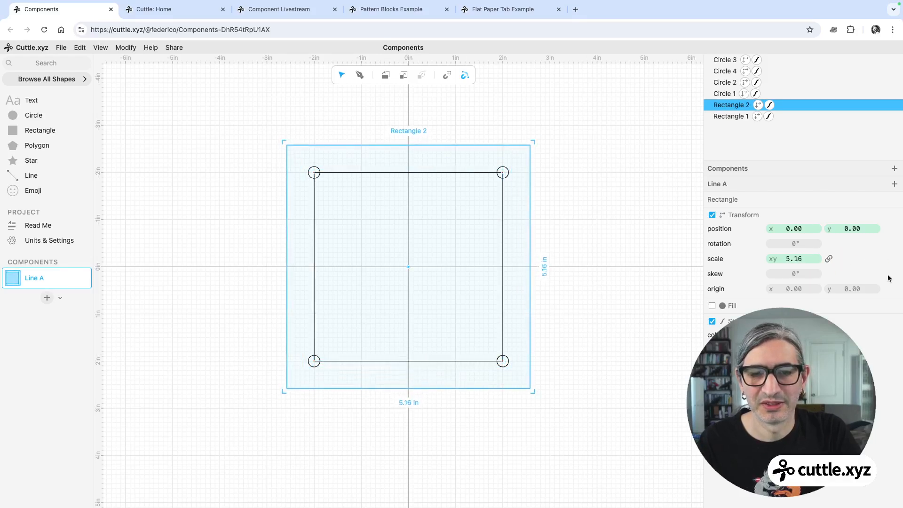
left_click(649, 329)
Turn the inner 4 in square into a guide.
left_click(466, 174)
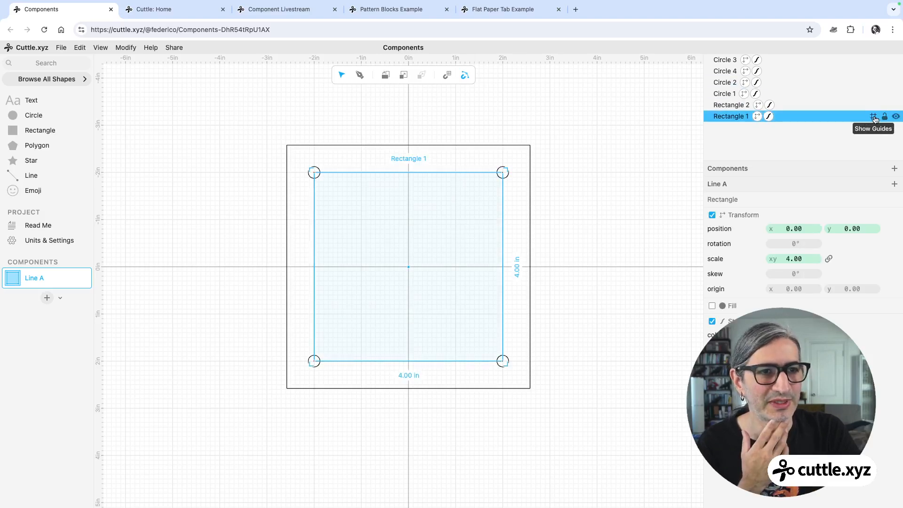
left_click(873, 117)
left_click(598, 202)
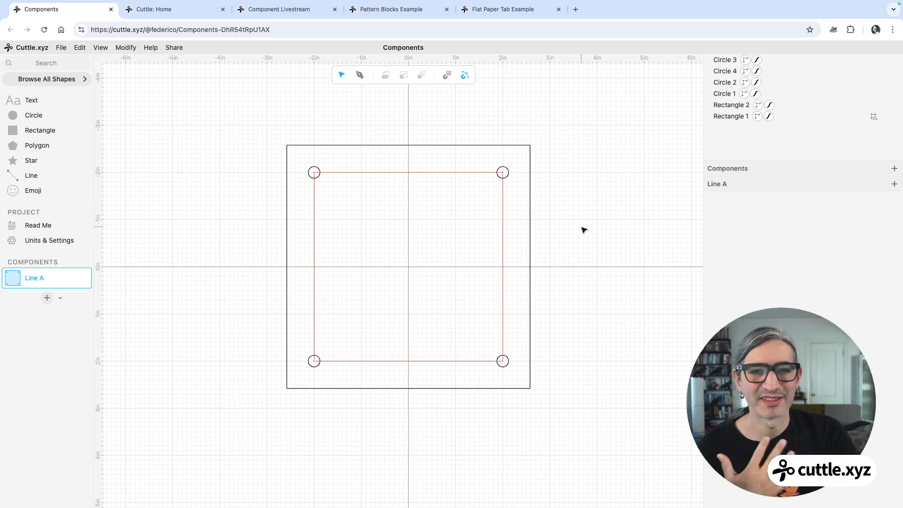
Set the scale of the top-right and top-left corner circles to 0.3.
left_click(502, 172)
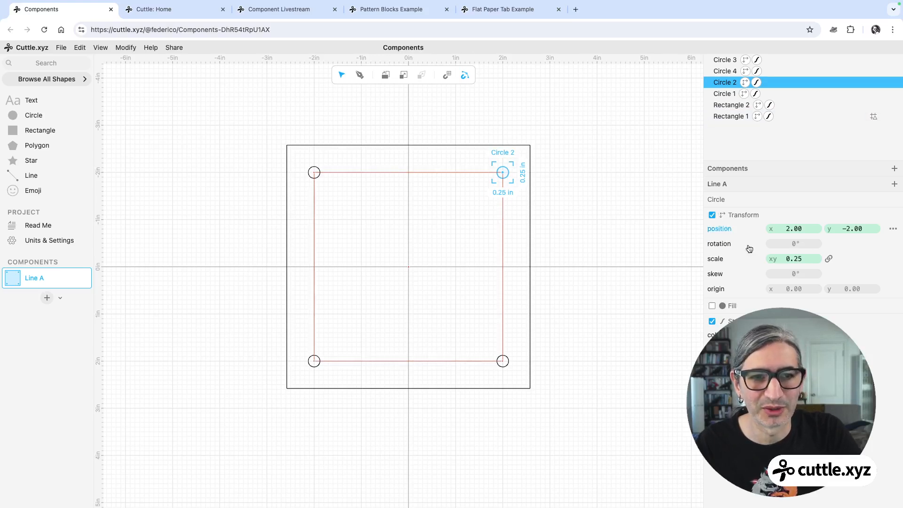
left_click(793, 259)
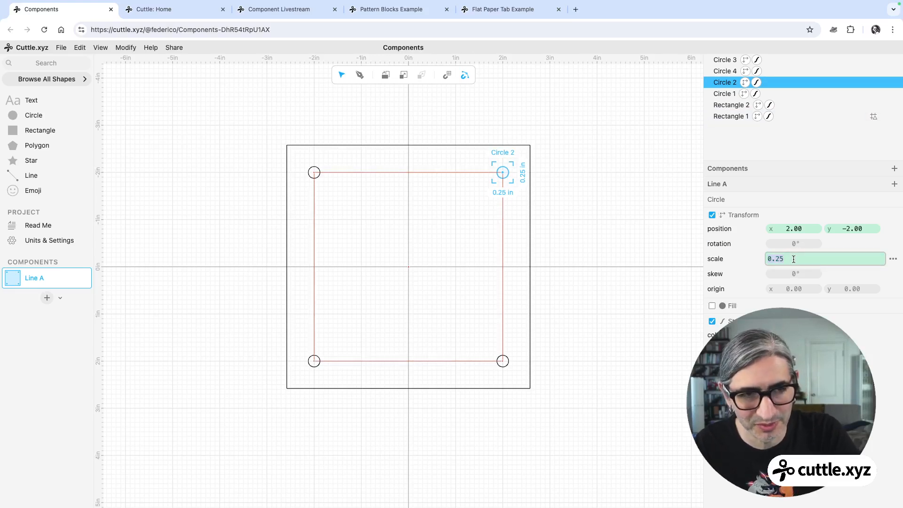
type("0.")
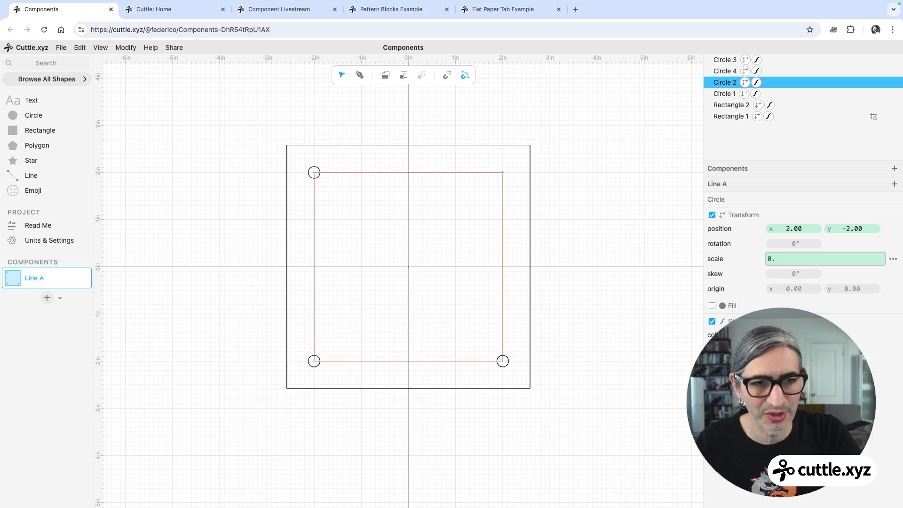
type("3")
left_click(627, 294)
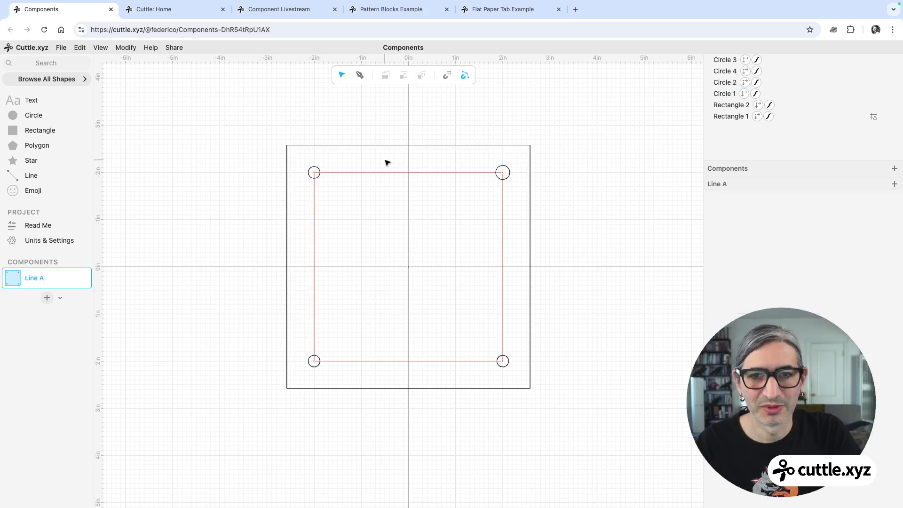
left_click(312, 173)
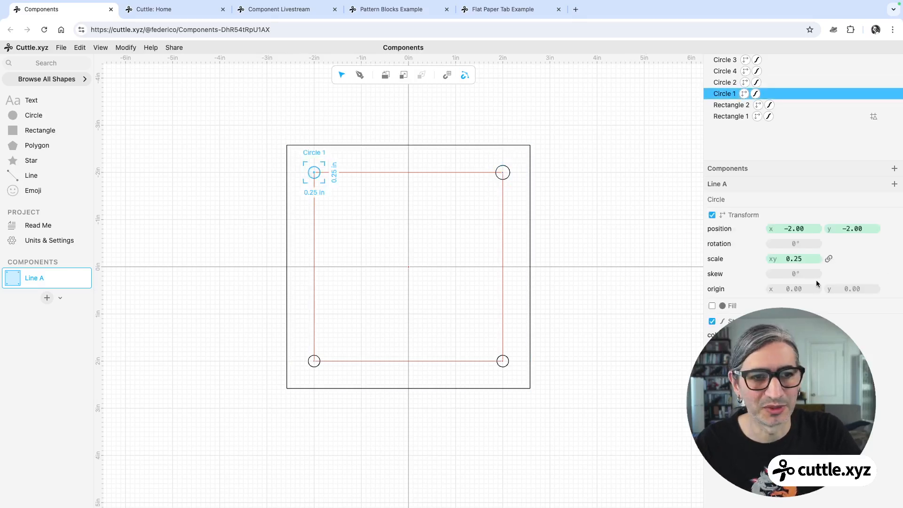
left_click(795, 259)
type("0.3")
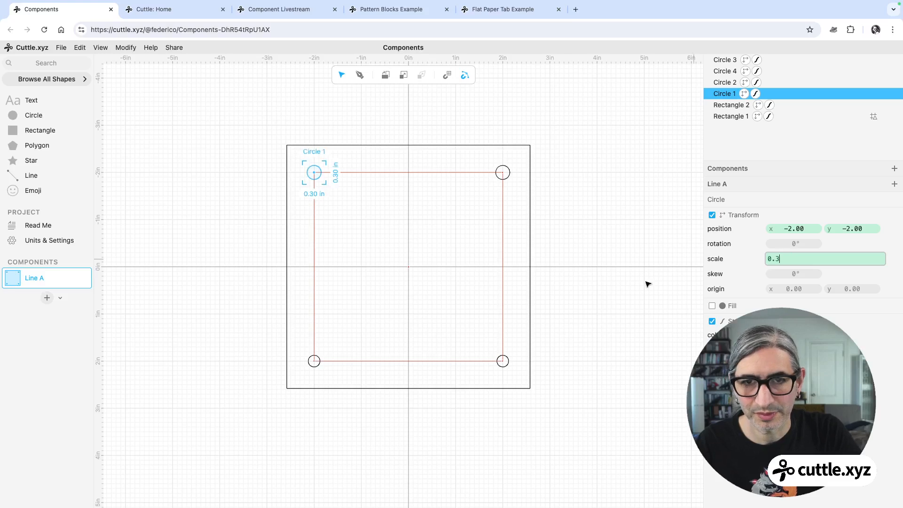
left_click(564, 371)
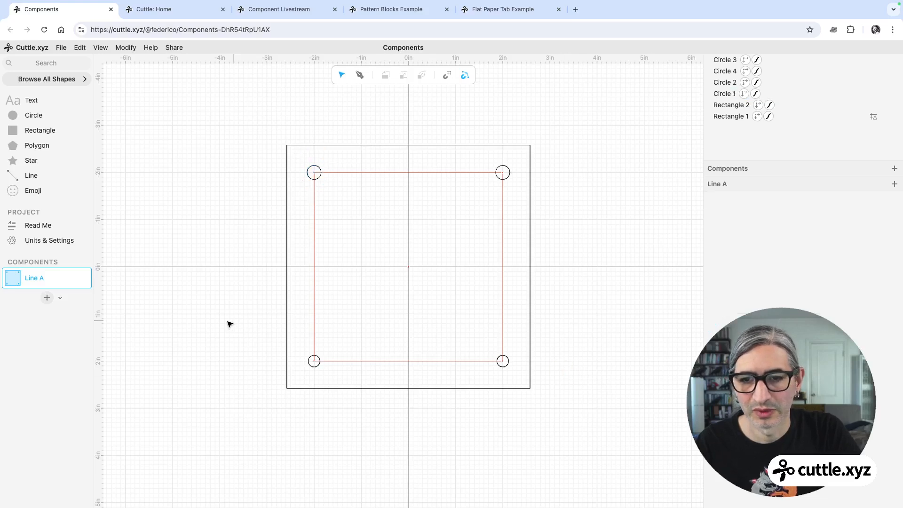
Set the scale of the bottom-left and bottom-right corner circles to 0.3.
left_click(313, 361)
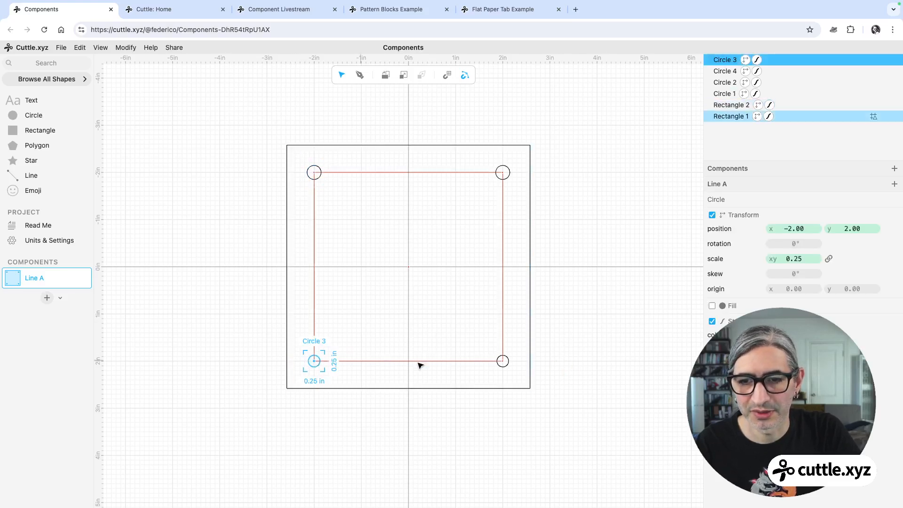
left_click(790, 259)
type("0.3")
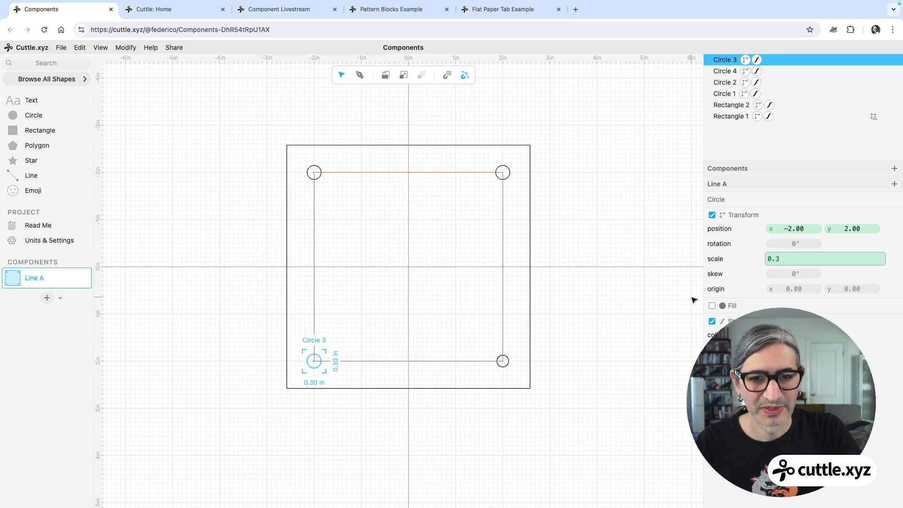
left_click(594, 297)
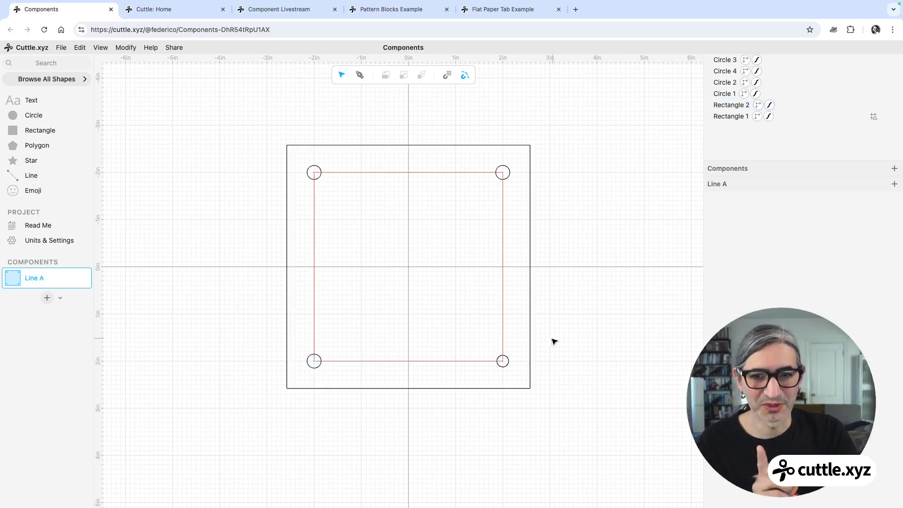
left_click(508, 365)
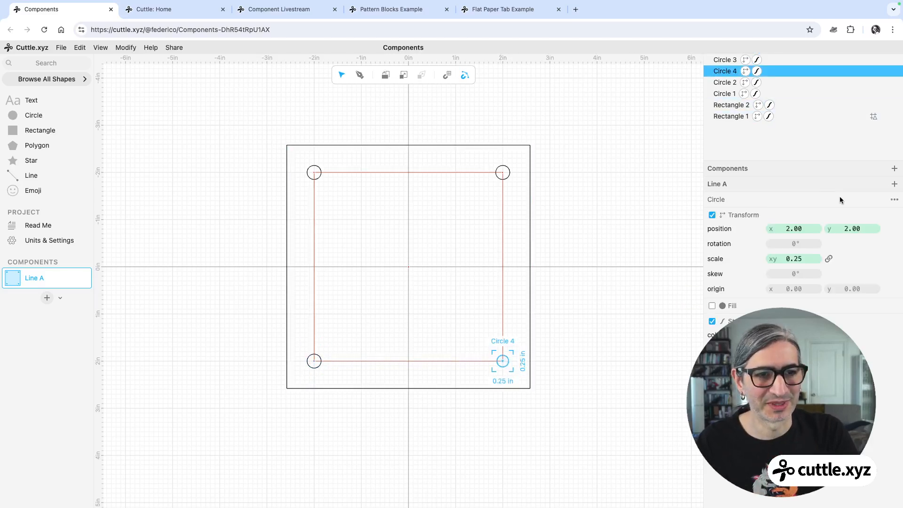
left_click(794, 258)
type("0.3")
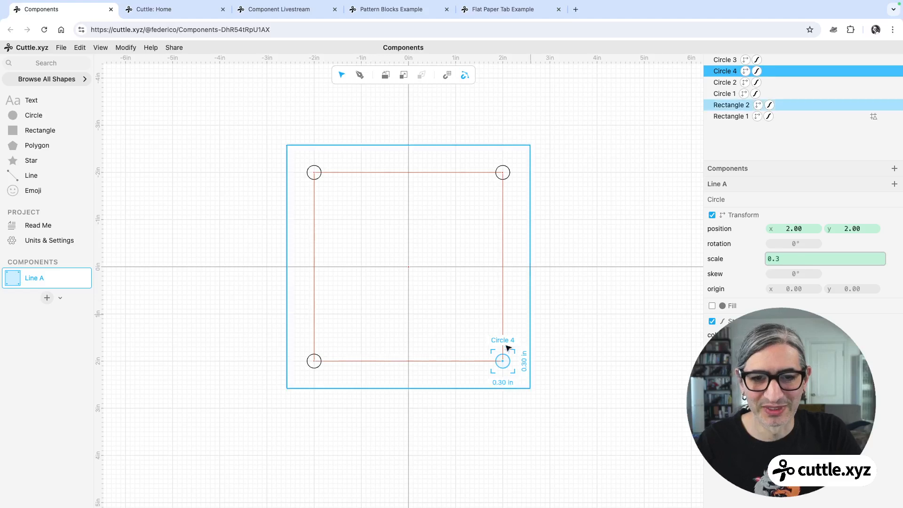
left_click(621, 312)
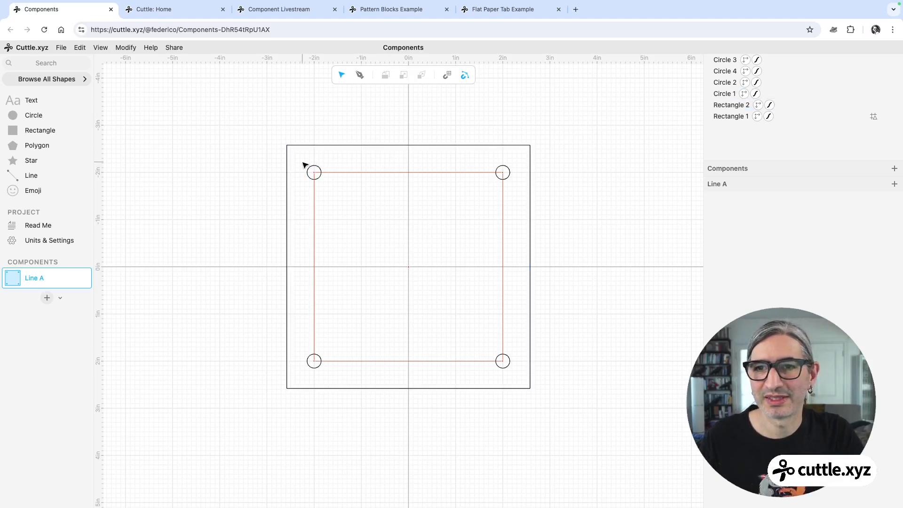
Select the four corner circles and delete them.
left_click_drag(301, 165, 518, 380)
key("Delete")
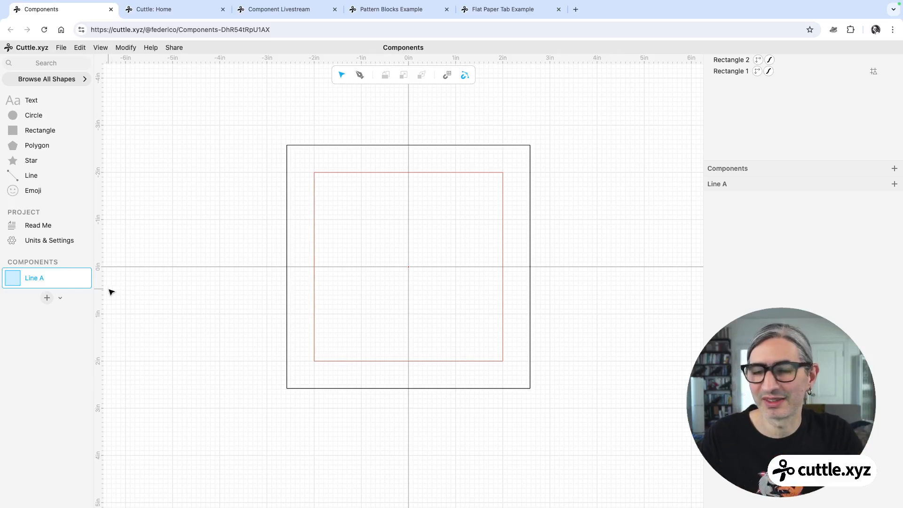
Add a new component and name it hole for the screw.
left_click(49, 298)
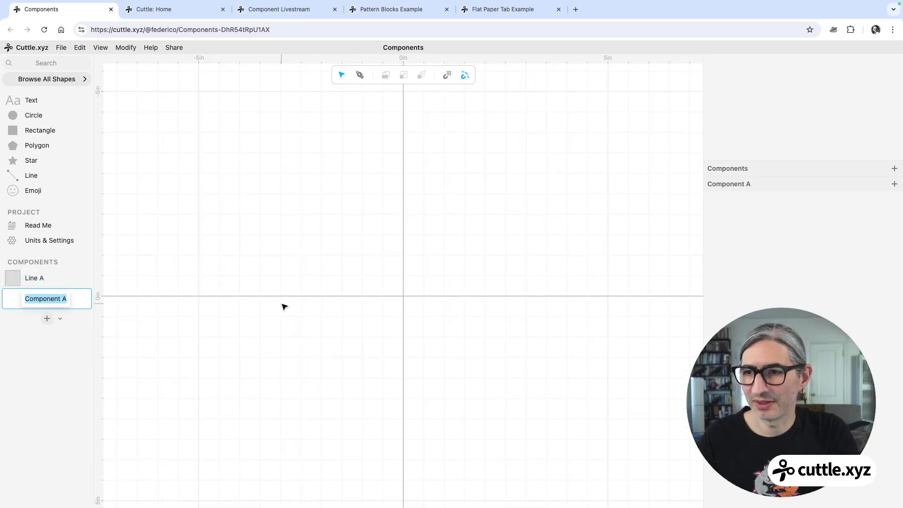
type("hole for the screw")
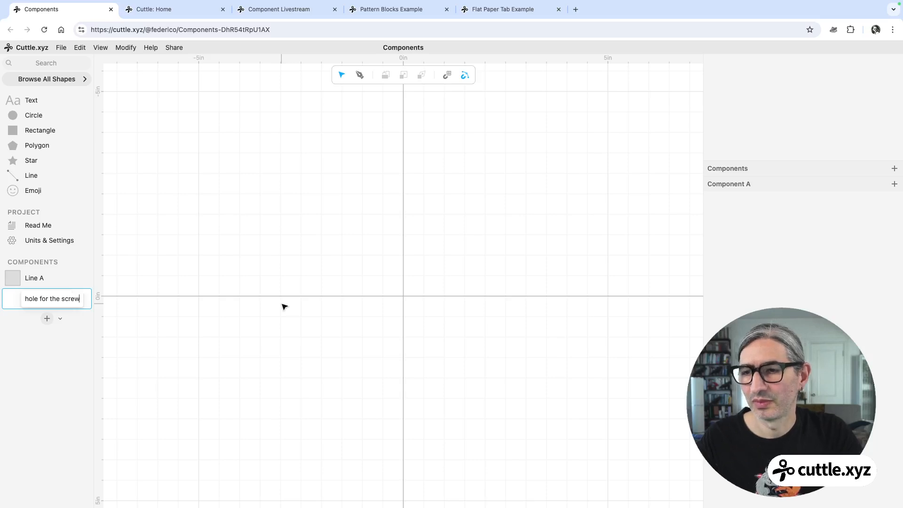
left_click(343, 284)
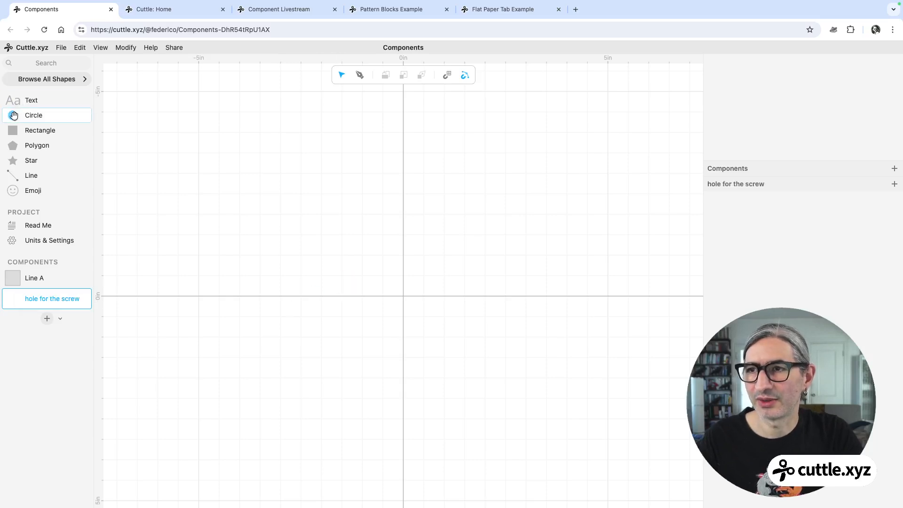
Place a circle at the component's origin and set its scale to 0.3.
left_click_drag(13, 115, 402, 269)
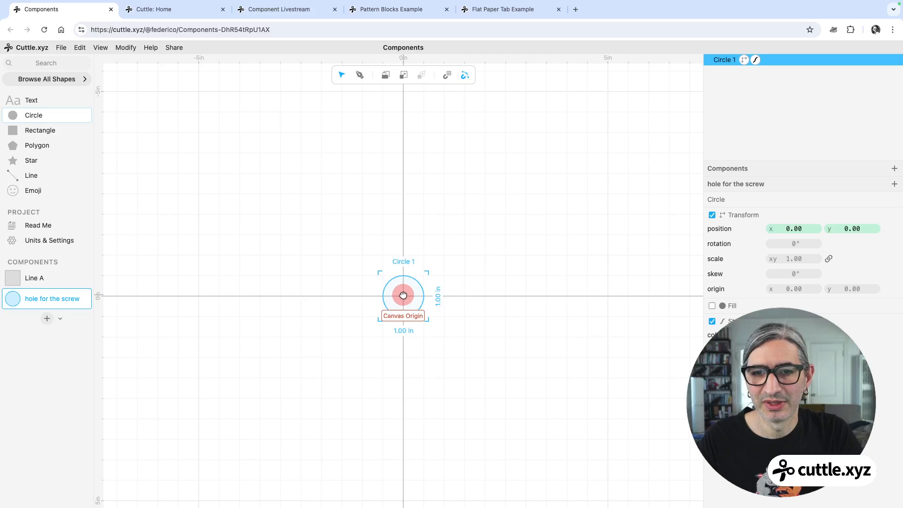
left_click(793, 259)
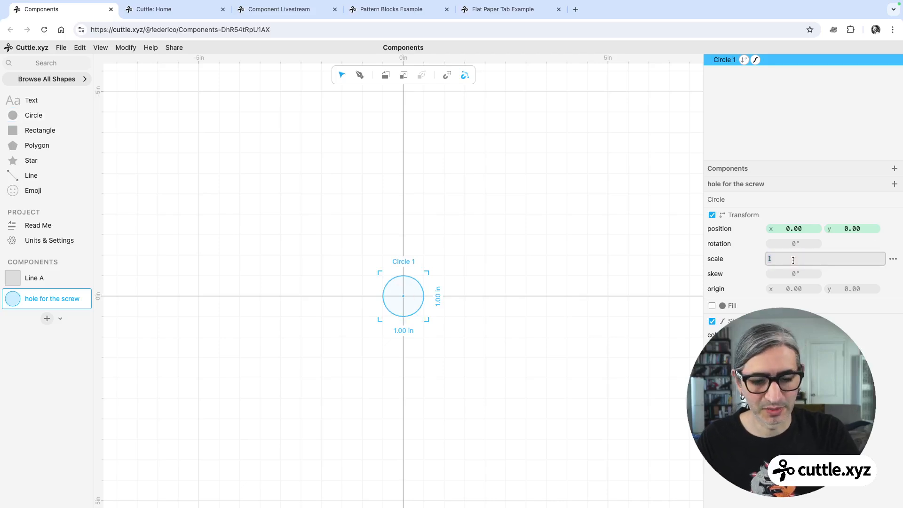
type("0.")
type("15")
left_click(524, 337)
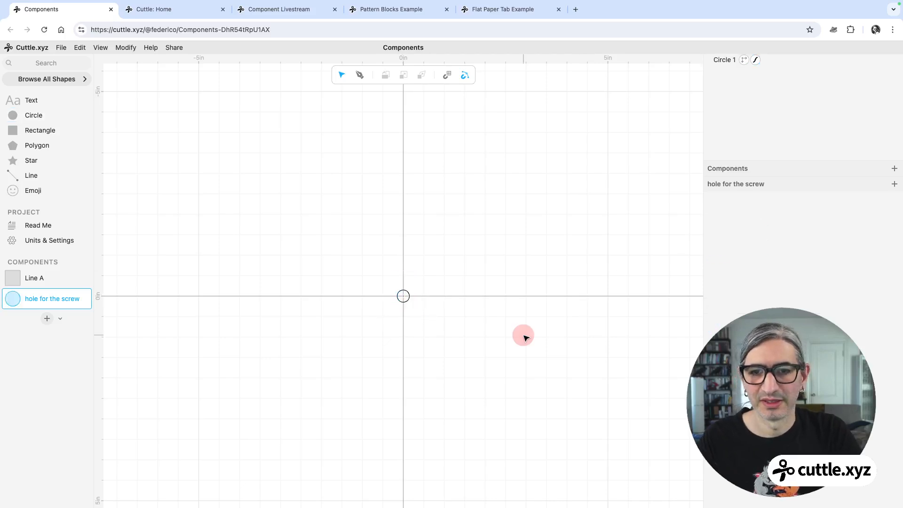
Set the hole circle's stroke colour to red.
scroll(441, 307, "up", 5)
left_click_drag(312, 230, 432, 331)
left_click(770, 335)
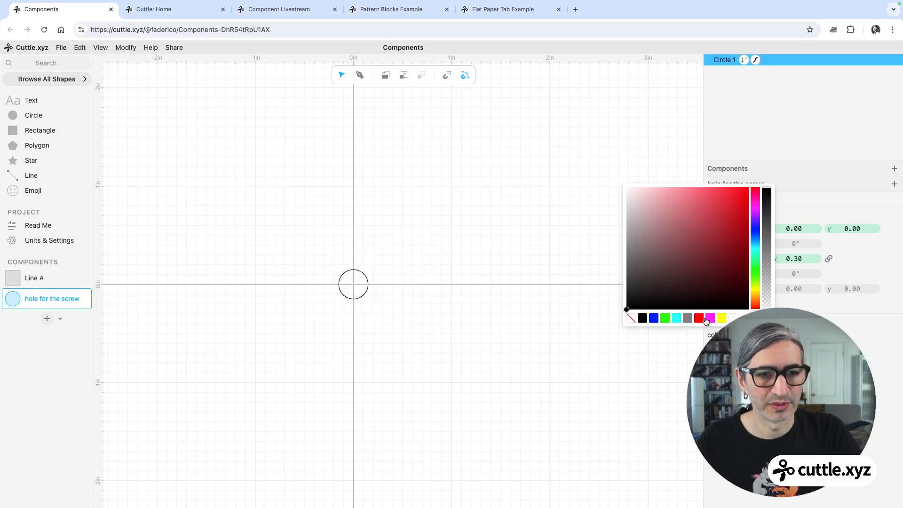
left_click(702, 318)
left_click(467, 282)
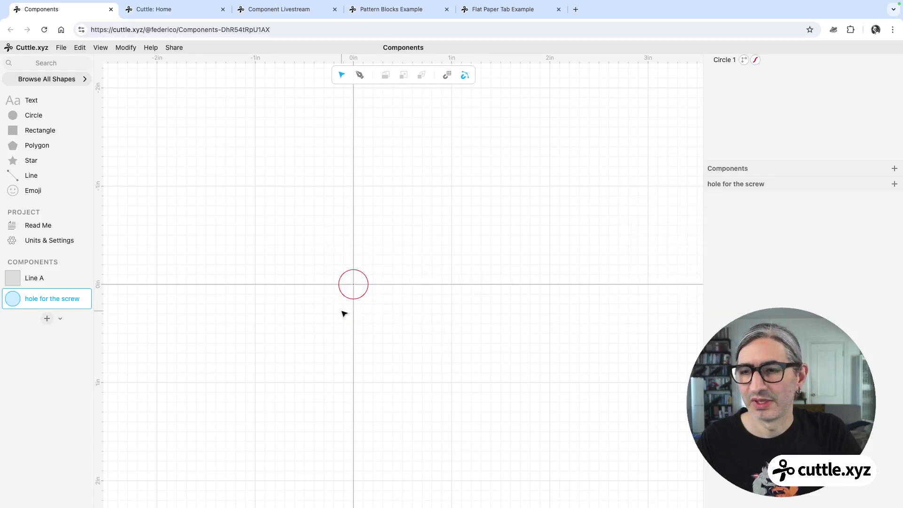
Try to rename the Line A component to Plate, then undo the rename and an accidental move.
double_click(37, 283)
type("P")
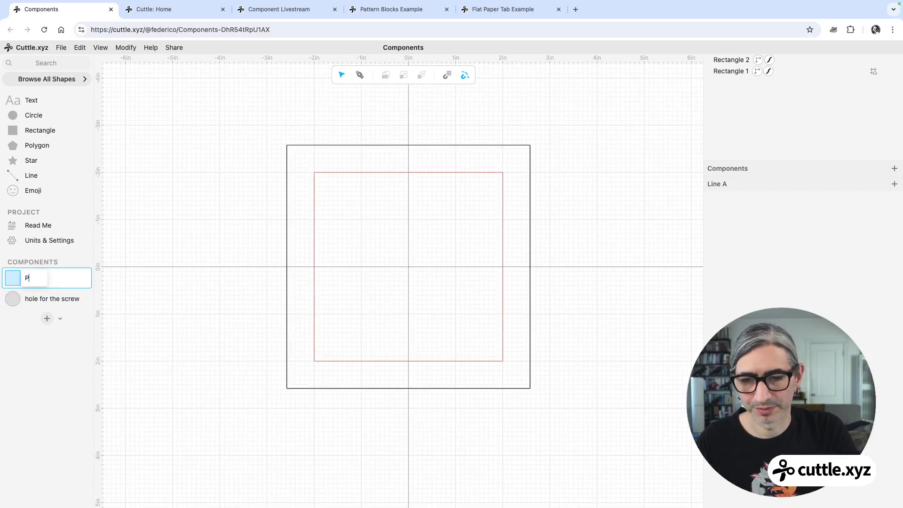
type("late")
left_click_drag(287, 257, 265, 257)
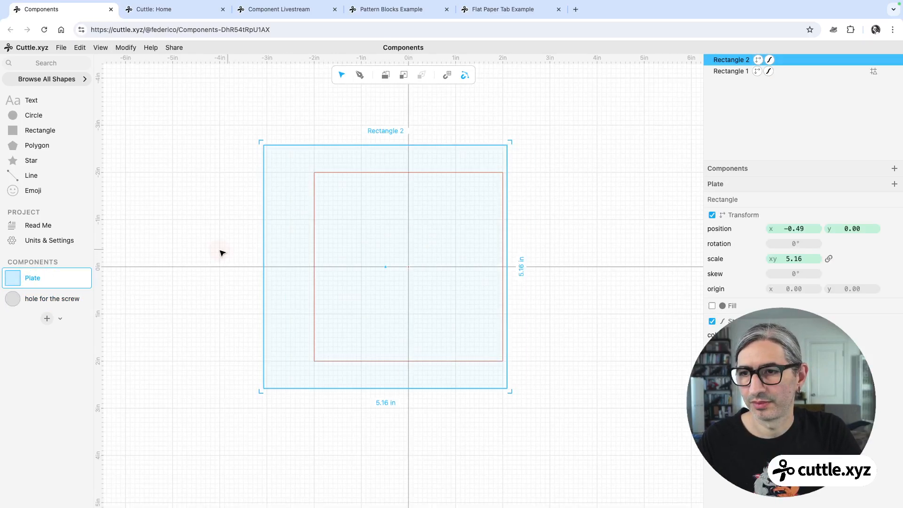
left_click(151, 254)
key("super+z")
key("super+z")
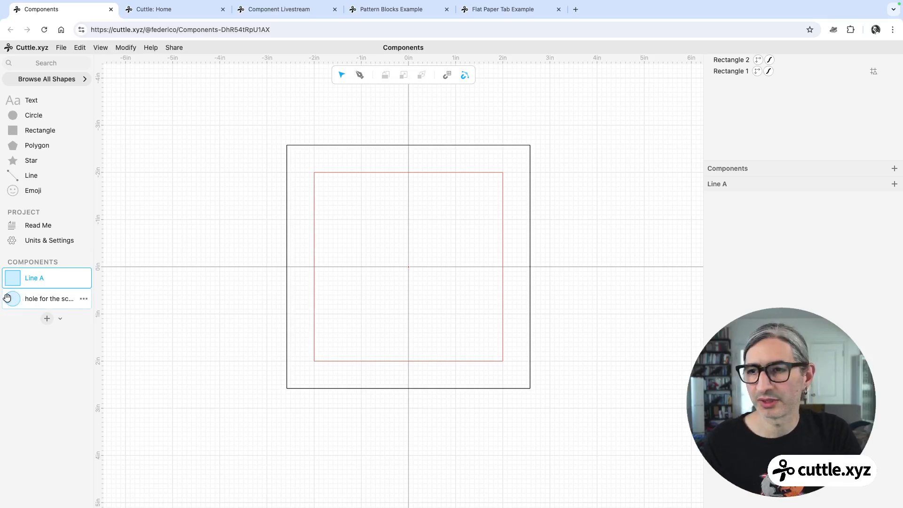
Place four instances of the hole for the screw component on the corners of the inner guide square.
left_click_drag(13, 300, 315, 174)
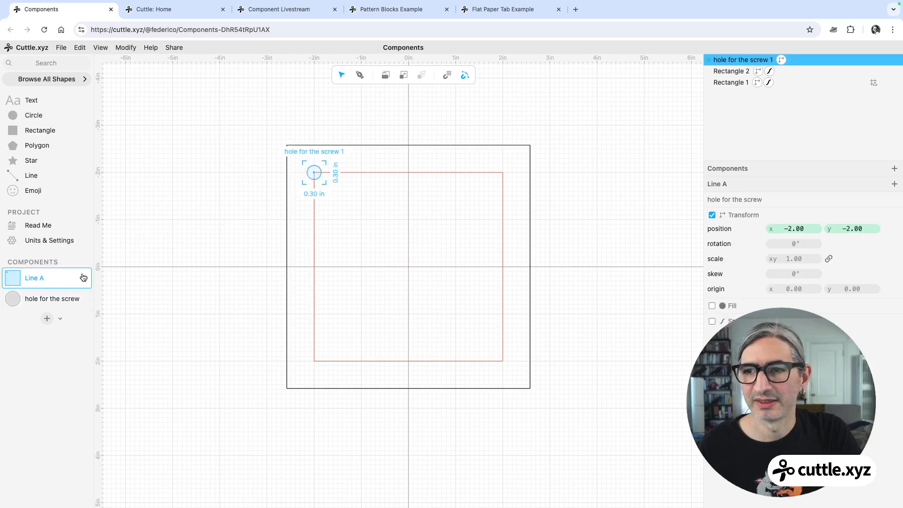
left_click_drag(13, 301, 503, 177)
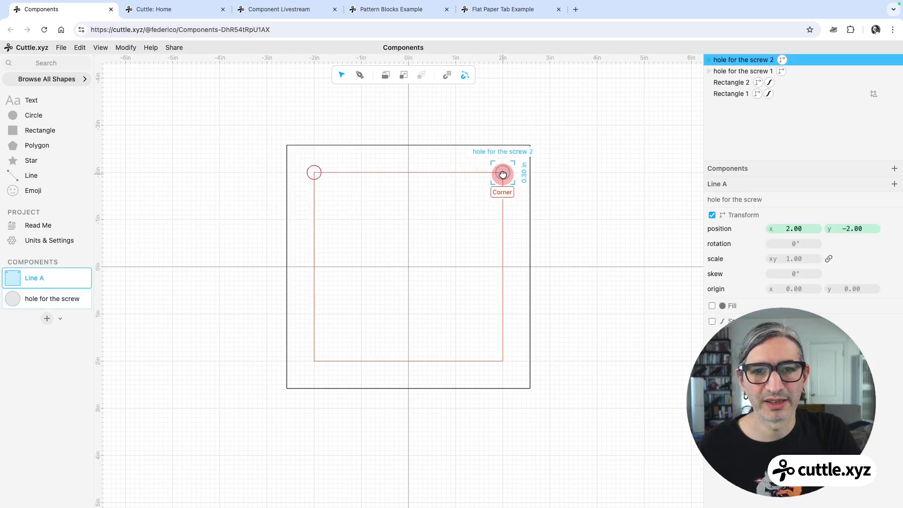
left_click_drag(13, 304, 312, 361)
left_click_drag(14, 300, 504, 361)
left_click(584, 357)
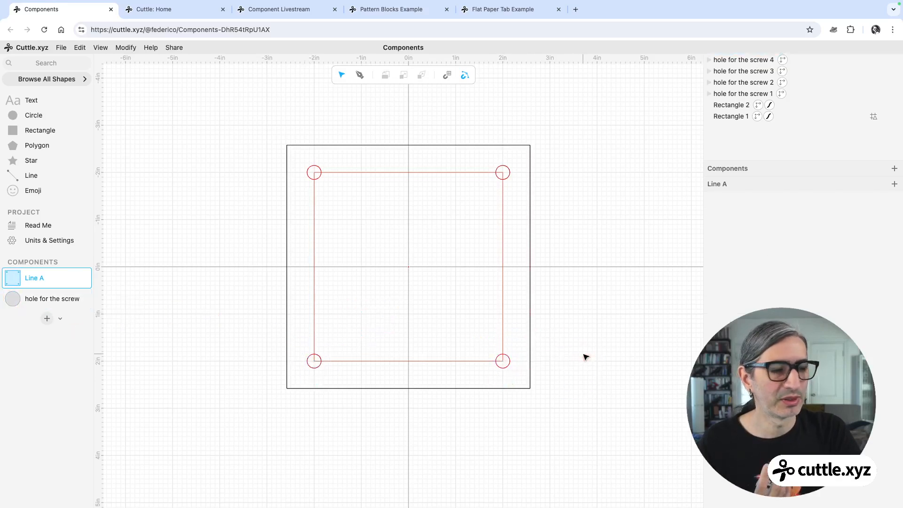
Change the stroke colour of the circle in the hole for the screw component to magenta.
scroll(585, 357, "up", 2, "ctrl")
scroll(593, 355, "up", 2)
scroll(592, 355, "left", 2)
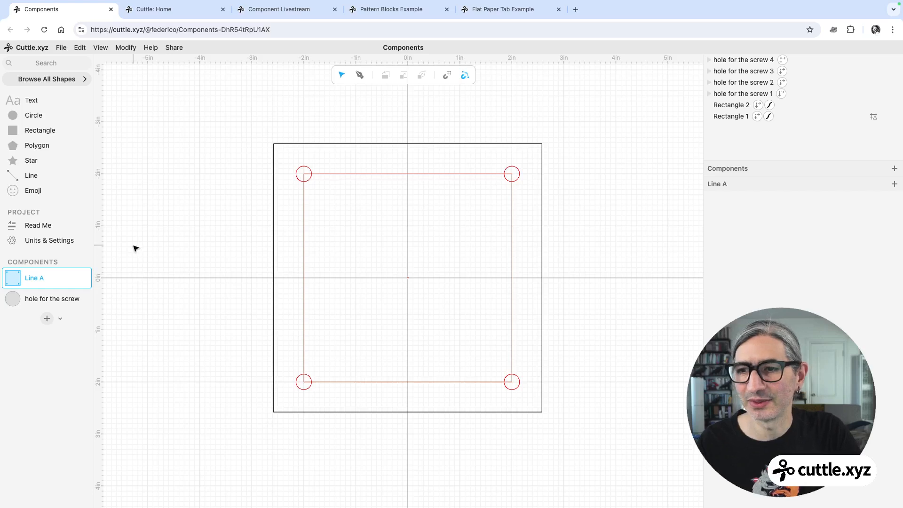
left_click(39, 297)
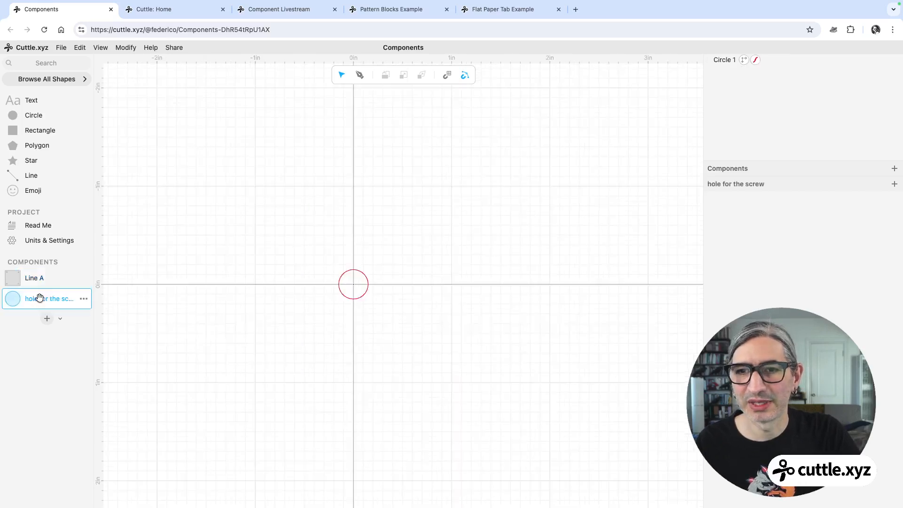
scroll(379, 299, "up", 5)
middle_click_drag(441, 292, 463, 281)
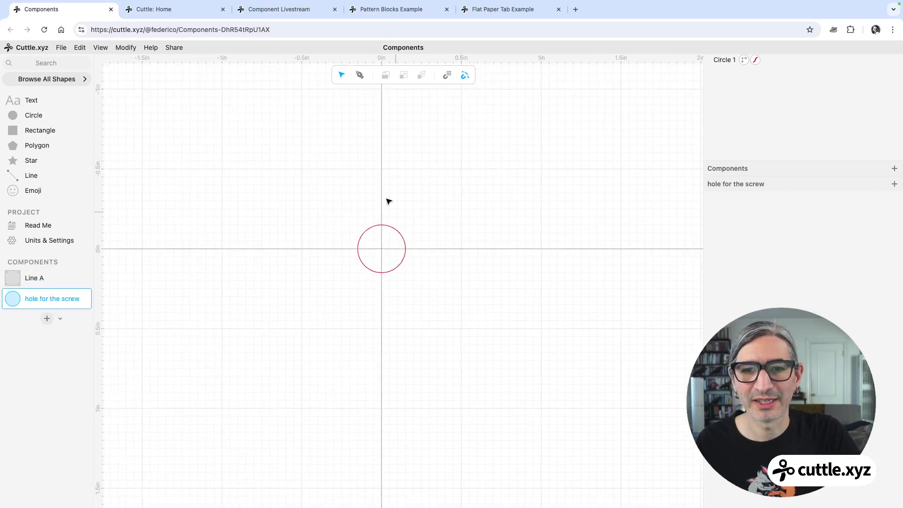
left_click_drag(272, 198, 475, 338)
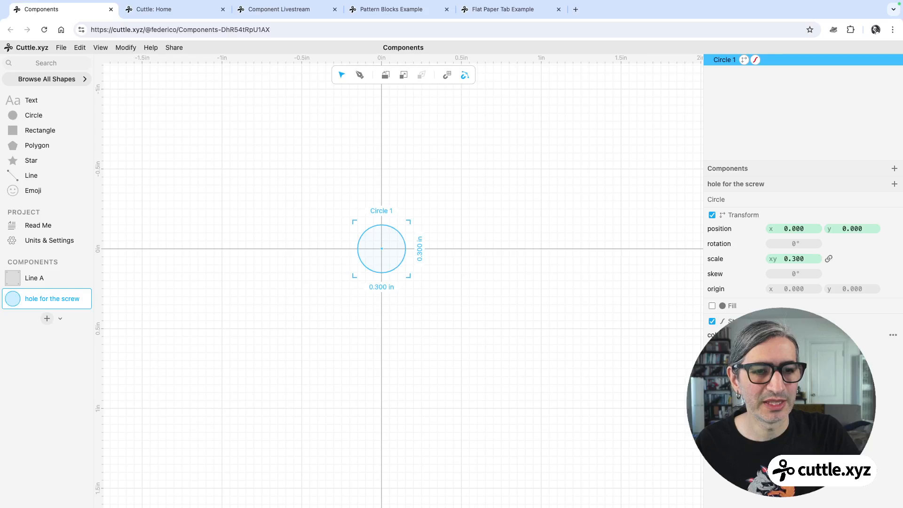
left_click(771, 334)
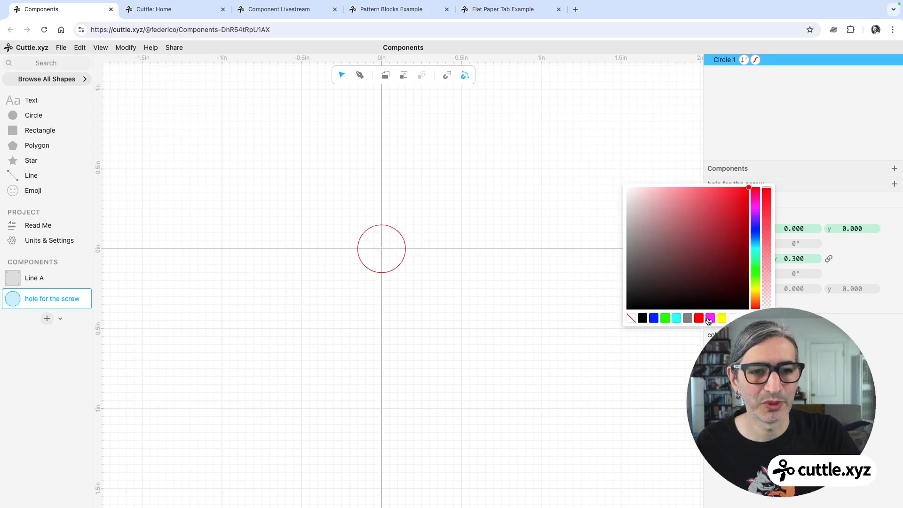
left_click(710, 319)
left_click(524, 316)
Scale the circle in the hole for the screw component to 0.6 and return to the plate to check the holes.
left_click(41, 280)
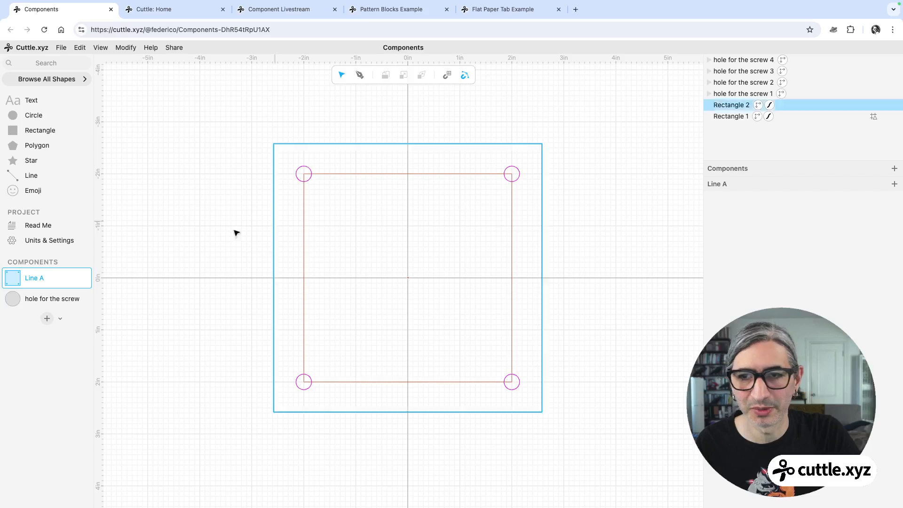
left_click(43, 299)
left_click_drag(344, 211, 484, 294)
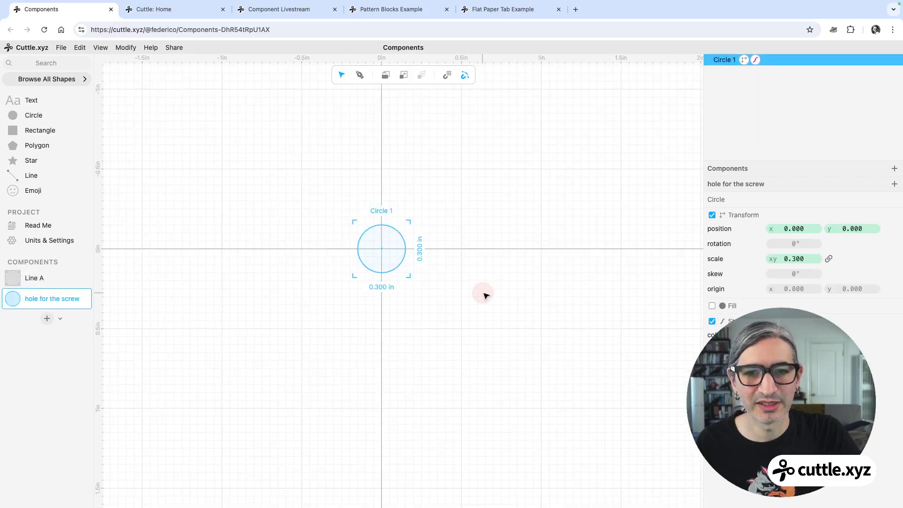
left_click(797, 259)
type("0.6")
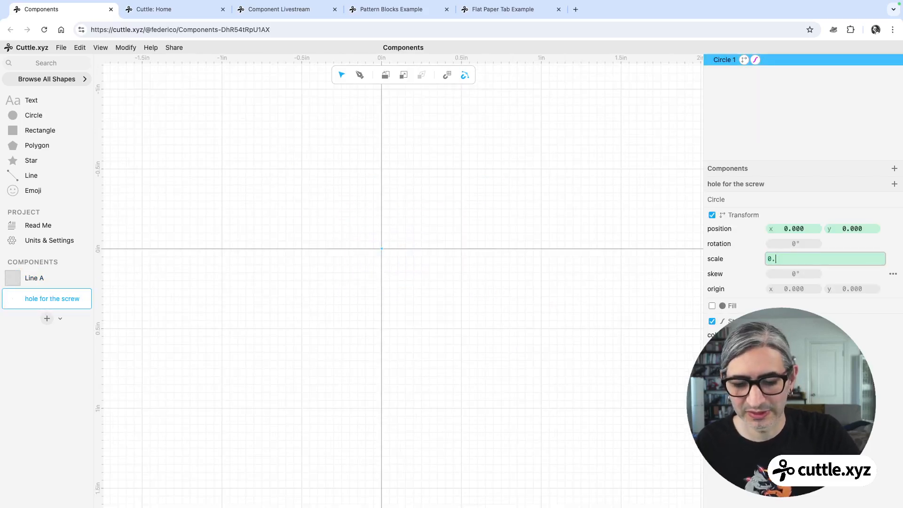
left_click(425, 317)
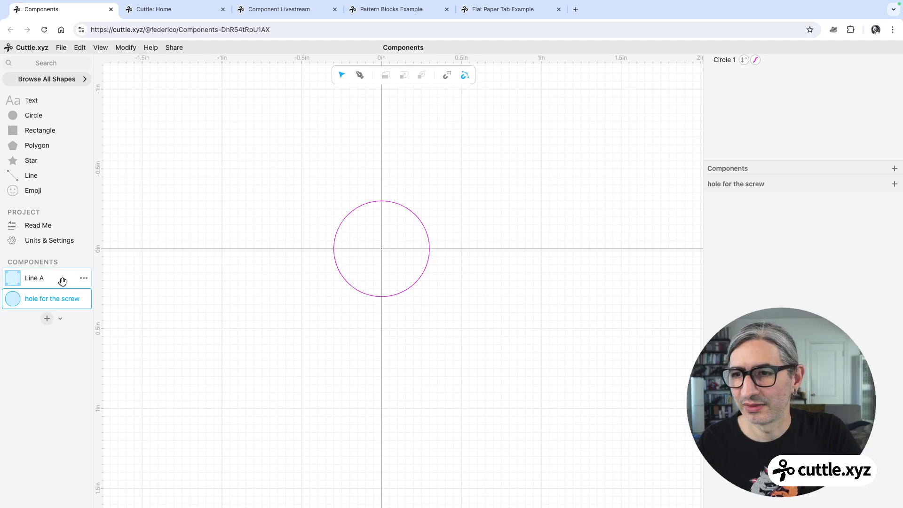
left_click(45, 278)
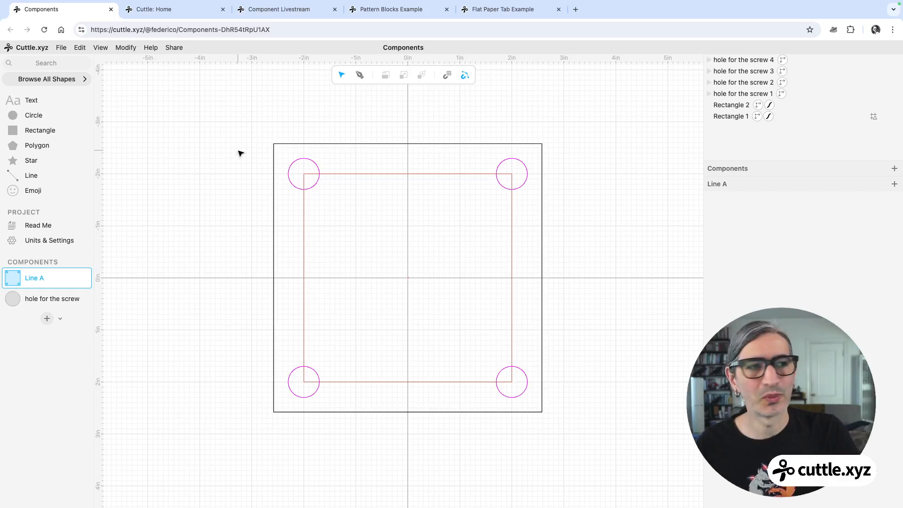
Inspect the circle inside the hole for the screw component, then go back to the plate component.
left_click(49, 301)
left_click(404, 206)
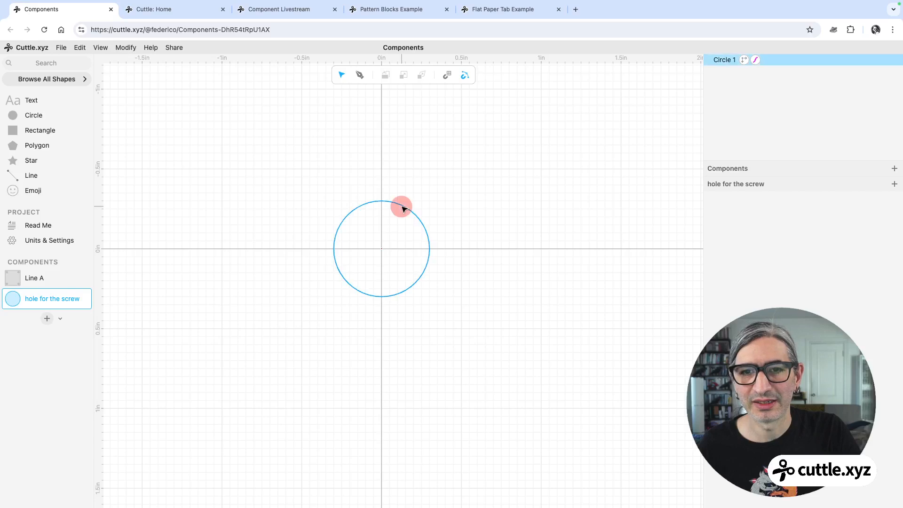
left_click(438, 153)
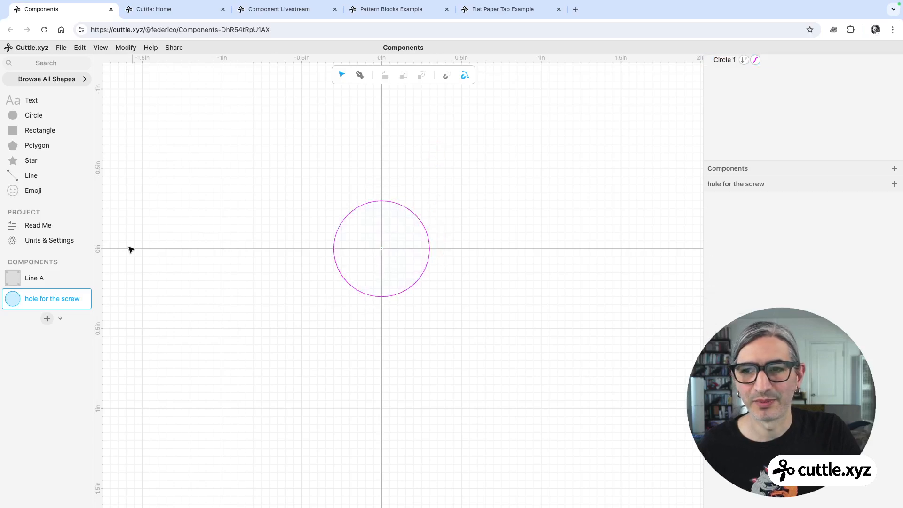
left_click(366, 205)
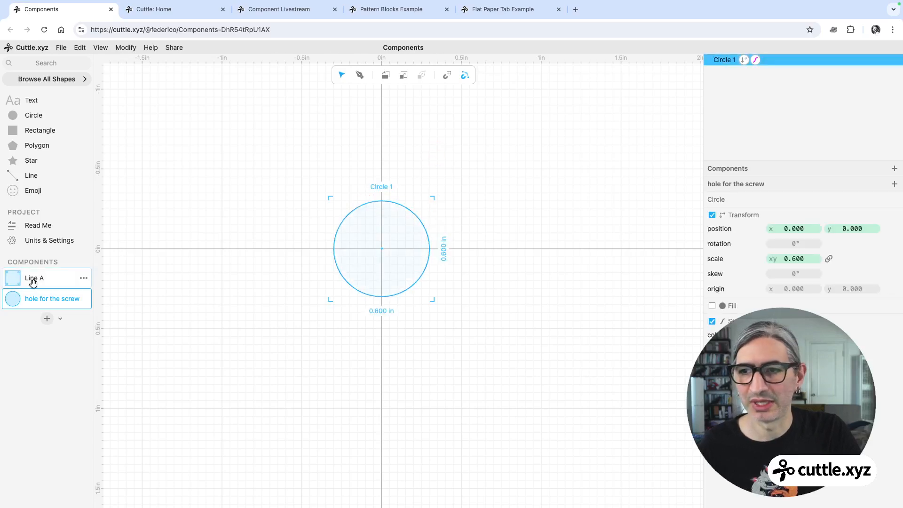
left_click(41, 276)
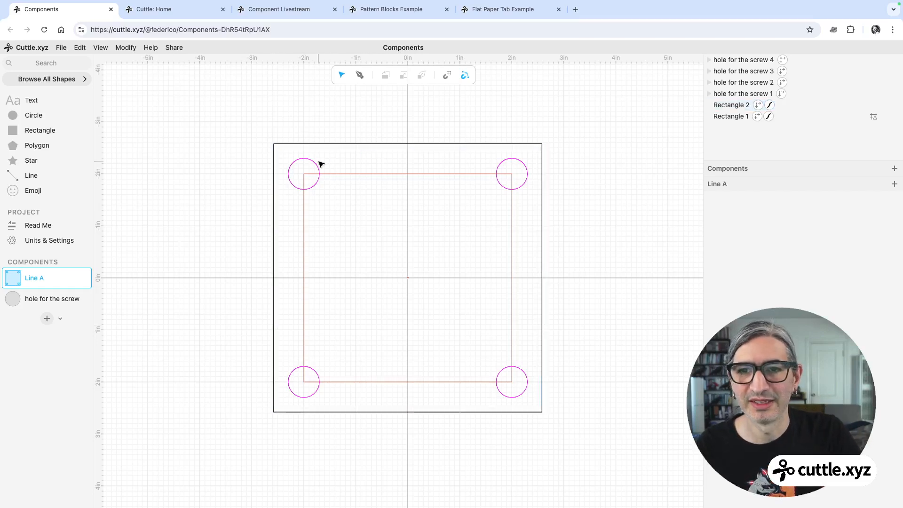
Place another hole for the screw instance at the centre of the plate.
left_click_drag(13, 301, 408, 277)
left_click(425, 227)
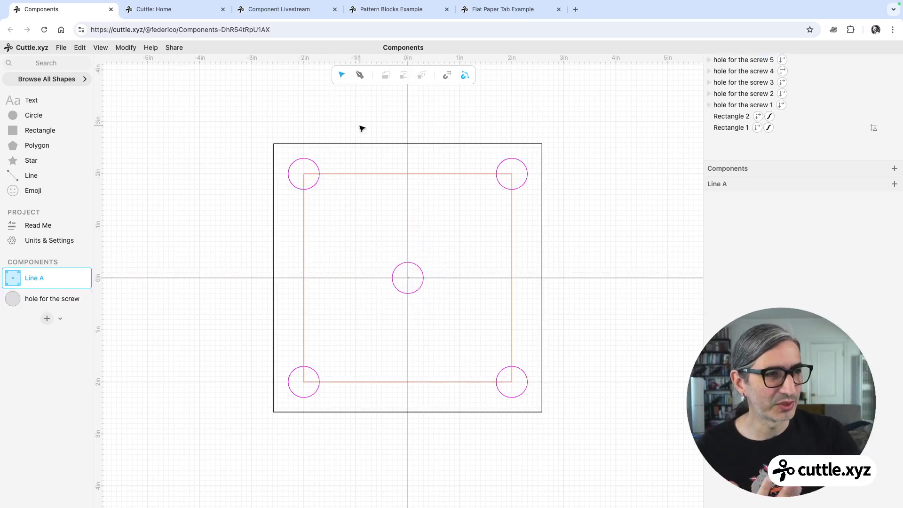
Apply Round Corners to the outer square with a radius of 0.64.
left_click(399, 145)
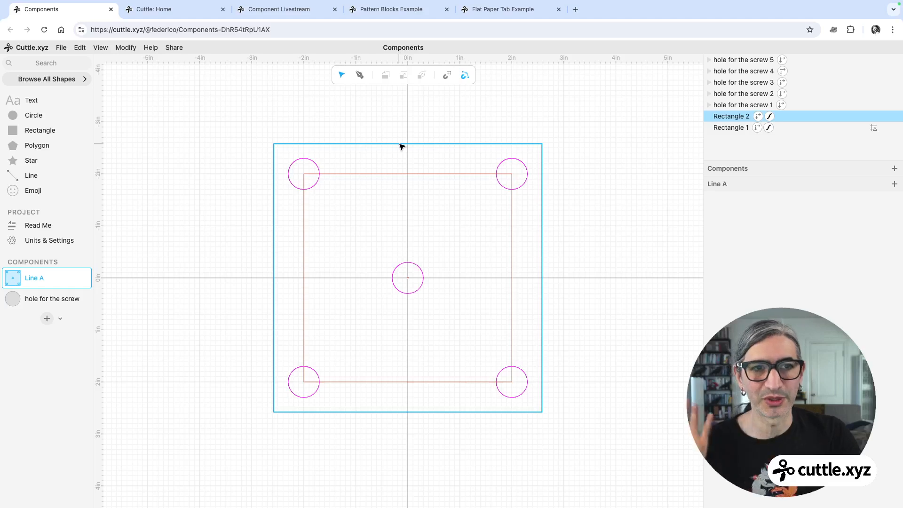
left_click(401, 146)
left_click(126, 47)
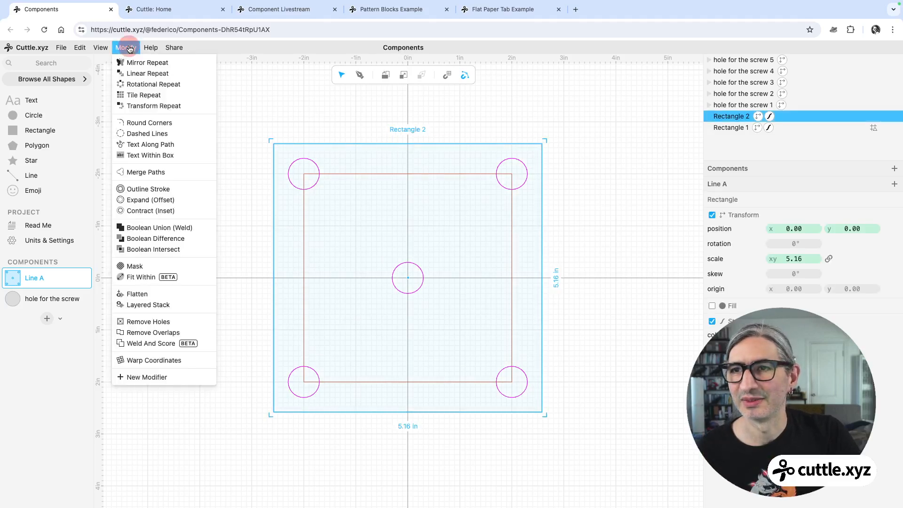
left_click(149, 124)
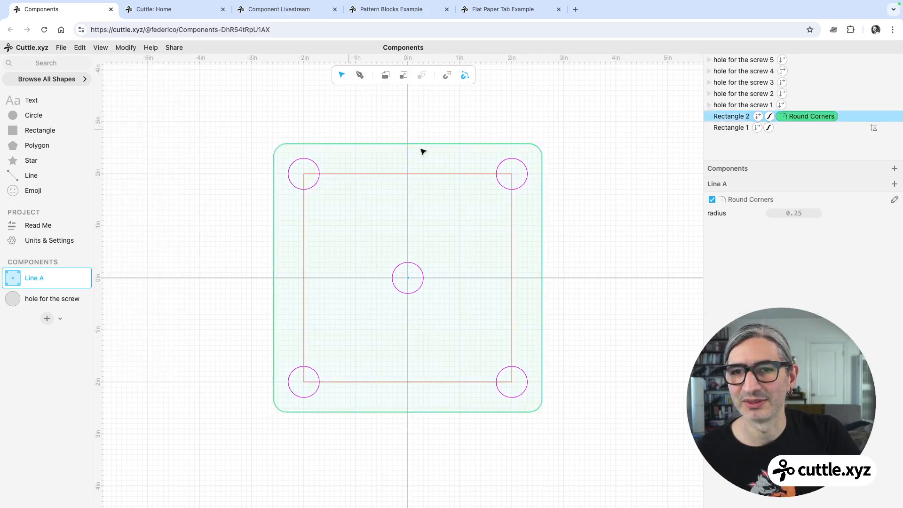
left_click_drag(783, 214, 847, 215)
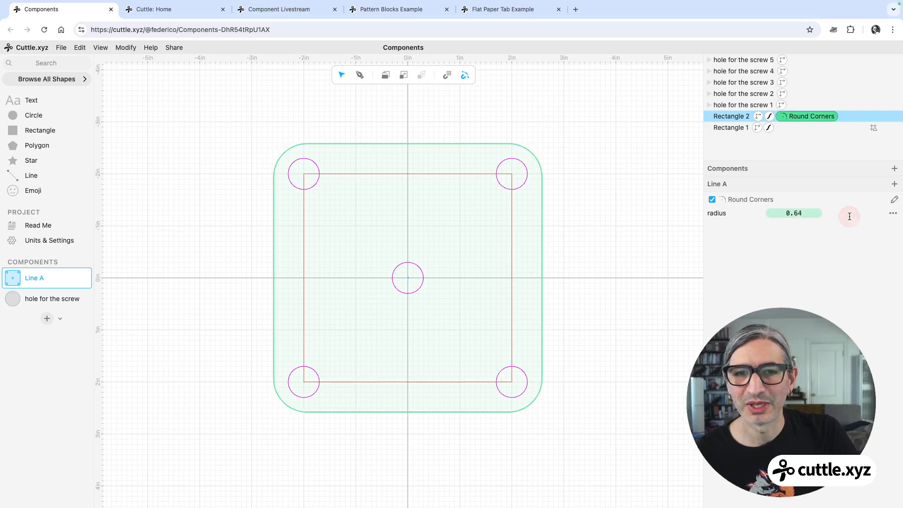
Edit the hole circle in place from the top-left plate instance, setting its scale to 0.75.
left_click(314, 173)
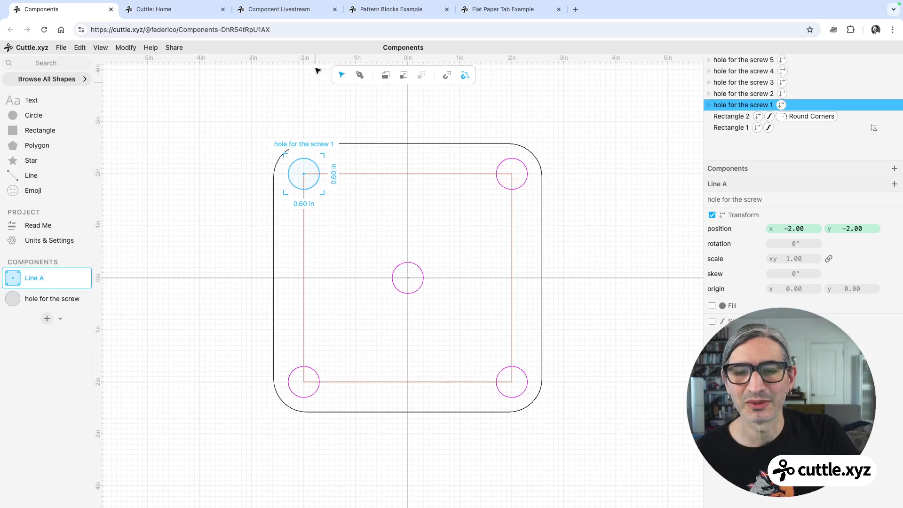
left_click(308, 108)
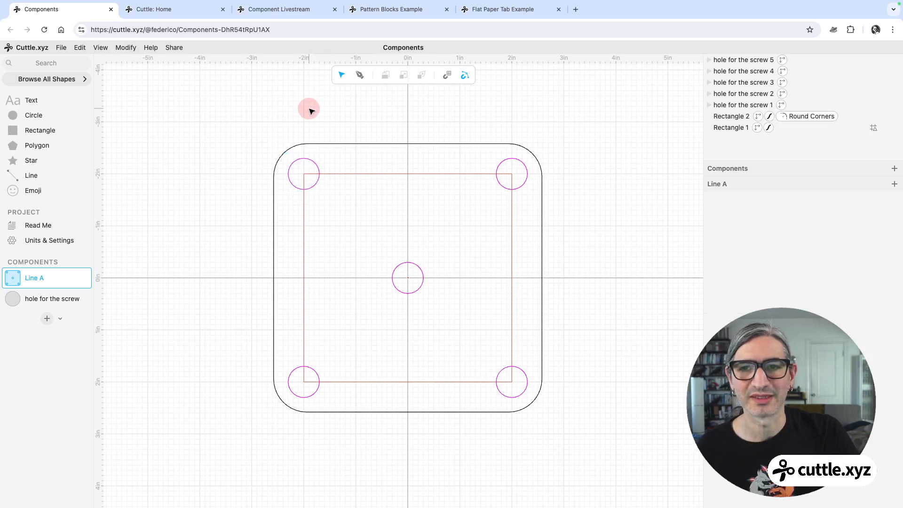
double_click(319, 168)
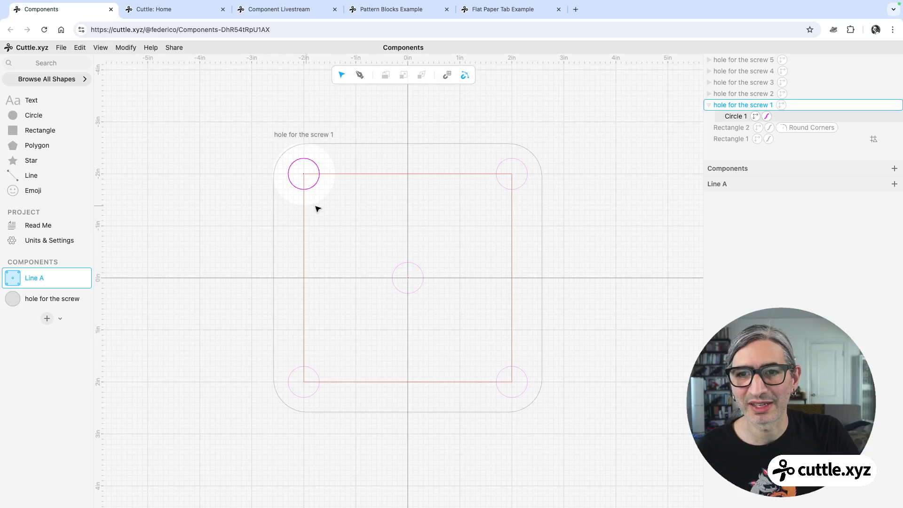
left_click(317, 172)
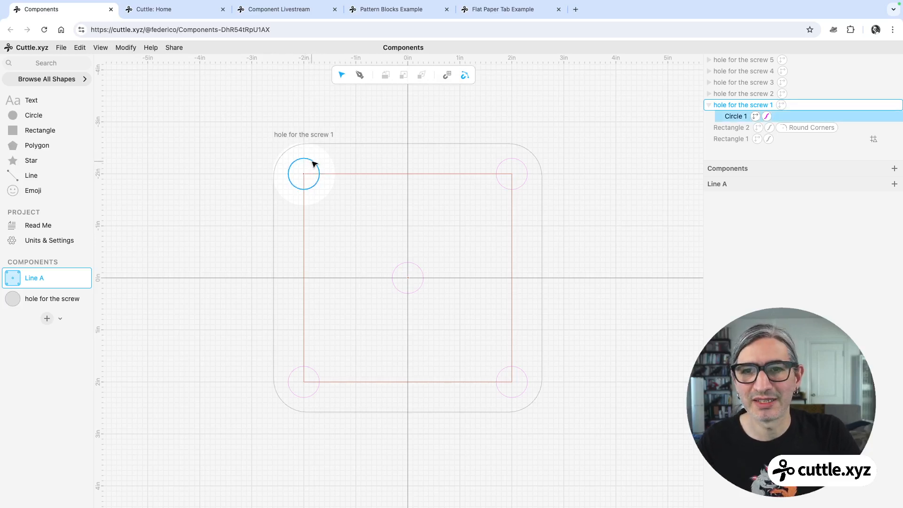
left_click(314, 163)
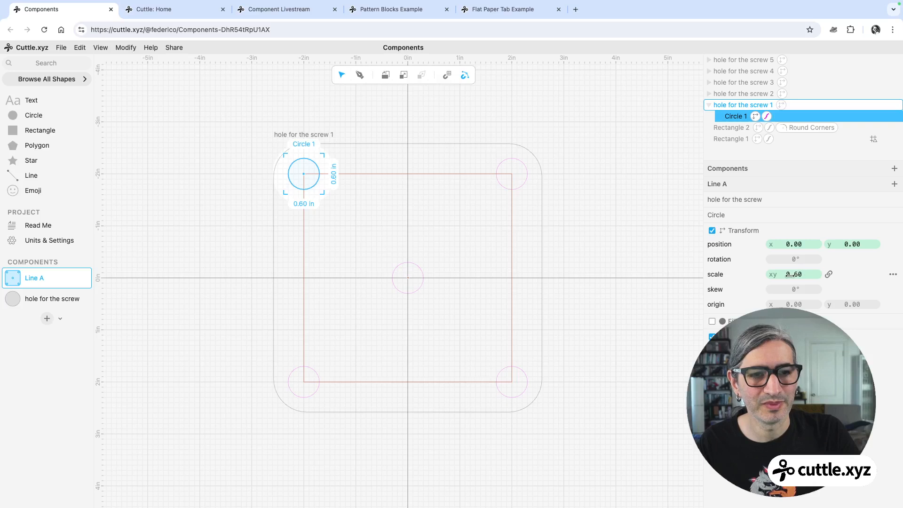
mouse_move(789, 274)
left_mouse_down()
mouse_move(812, 274)
mouse_move(768, 274)
mouse_move(822, 271)
mouse_move(750, 272)
mouse_move(820, 274)
mouse_move(772, 282)
mouse_move(789, 282)
left_mouse_up()
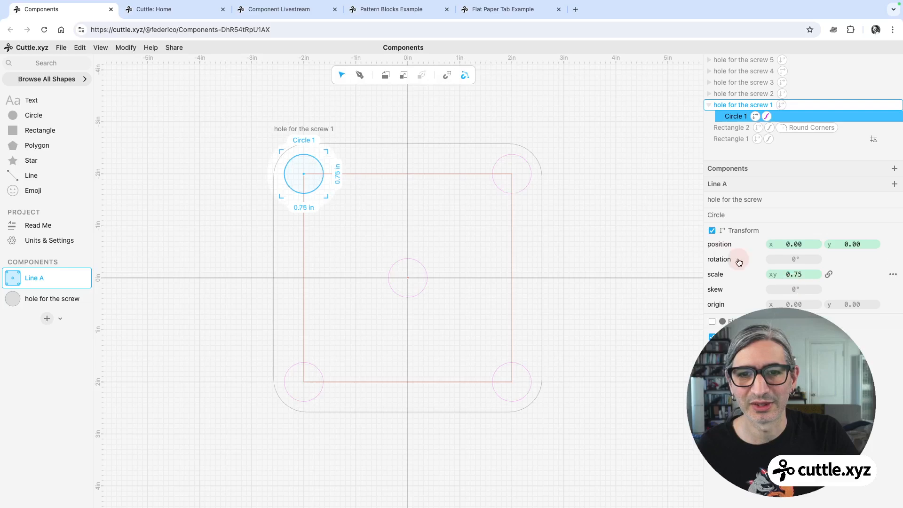
left_click(604, 205)
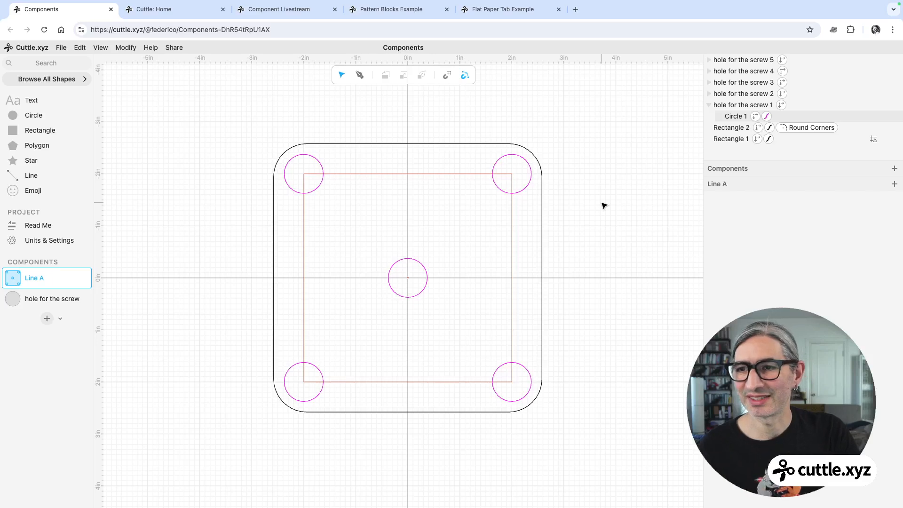
Compare a hole instance on the plate with the hole for the screw component definition.
left_click(317, 162)
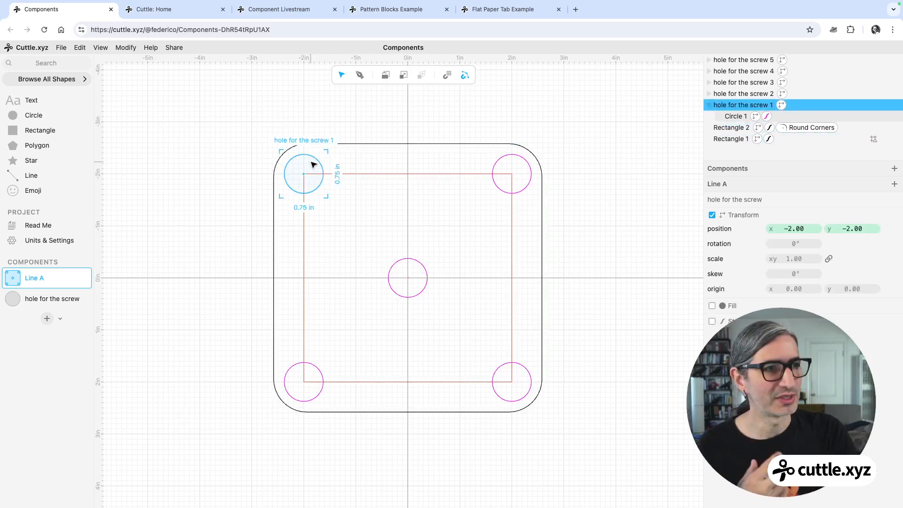
left_click(232, 114)
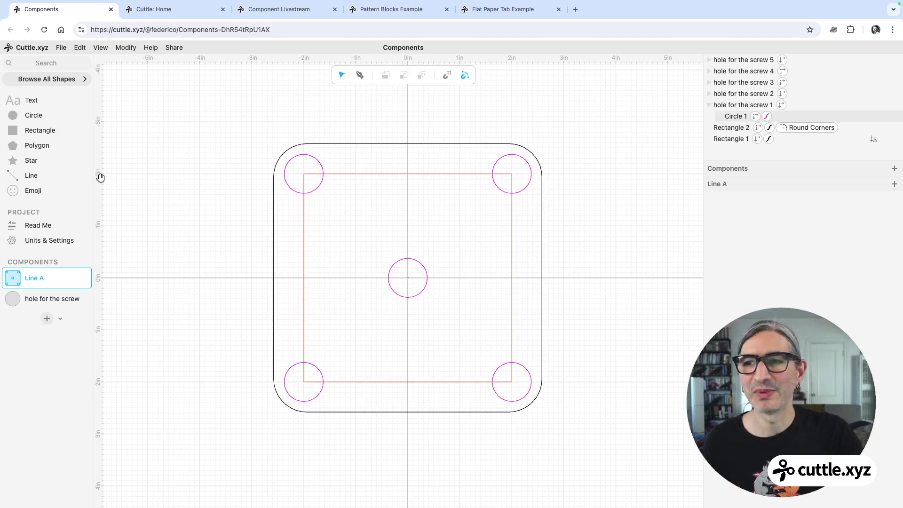
left_click(38, 299)
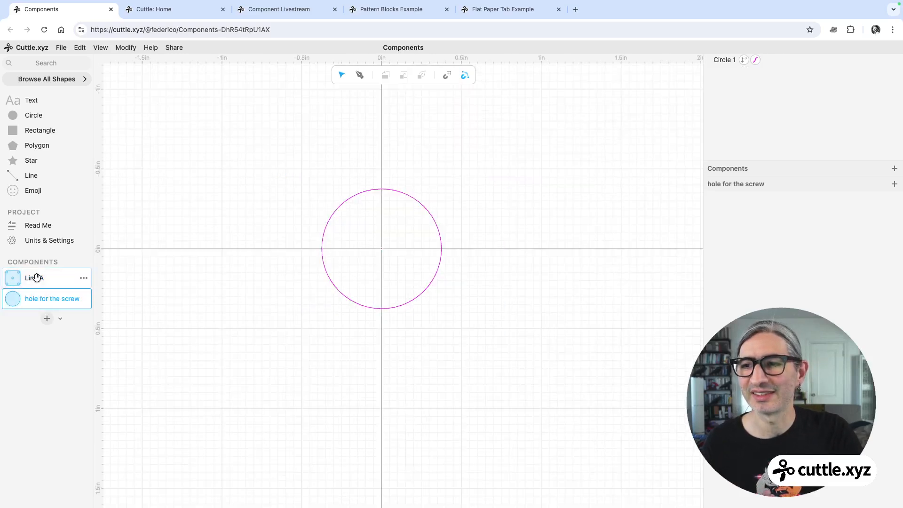
left_click(34, 278)
left_click(41, 300)
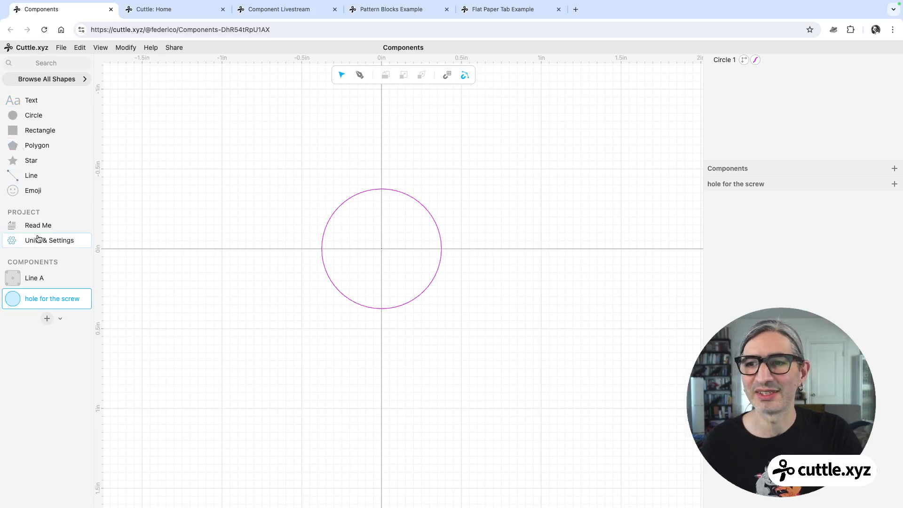
left_click(33, 274)
Place another hole for the screw instance at the middle of the plate's left side.
left_click_drag(13, 298, 305, 276)
left_click(221, 258)
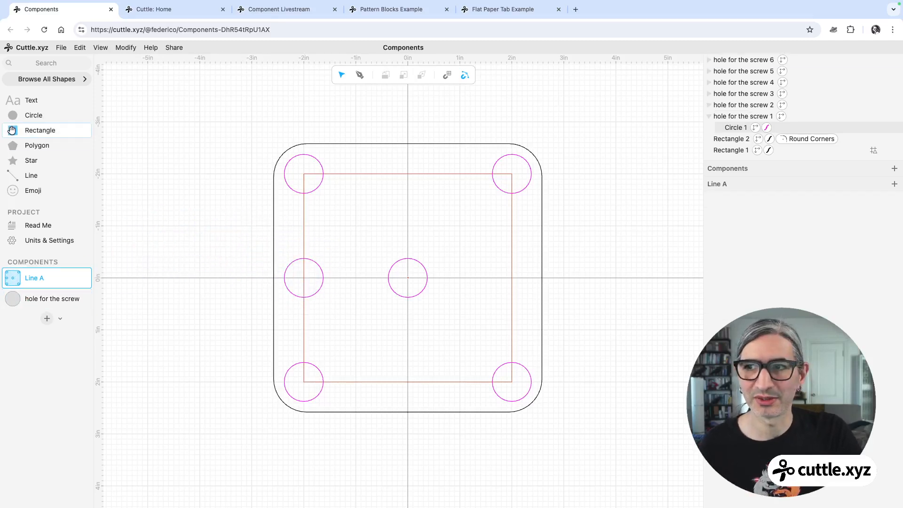
left_click_drag(12, 130, 514, 275)
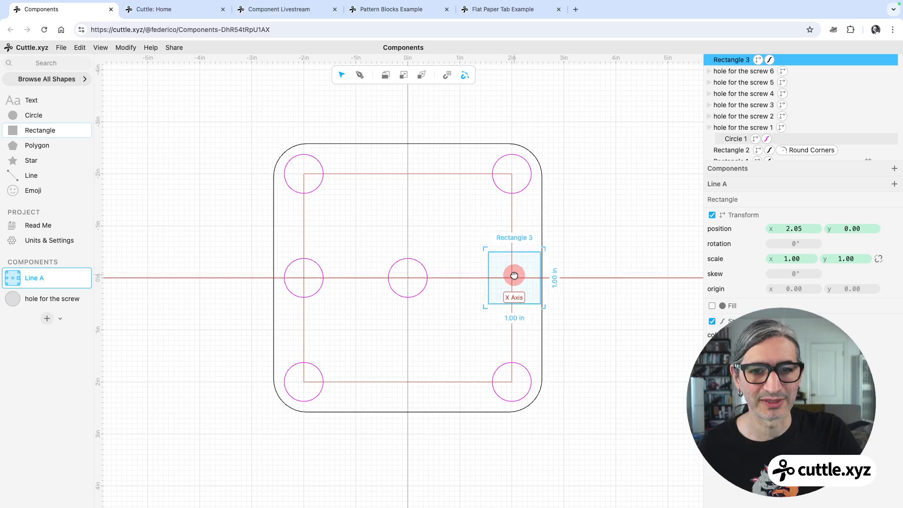
left_click(629, 219)
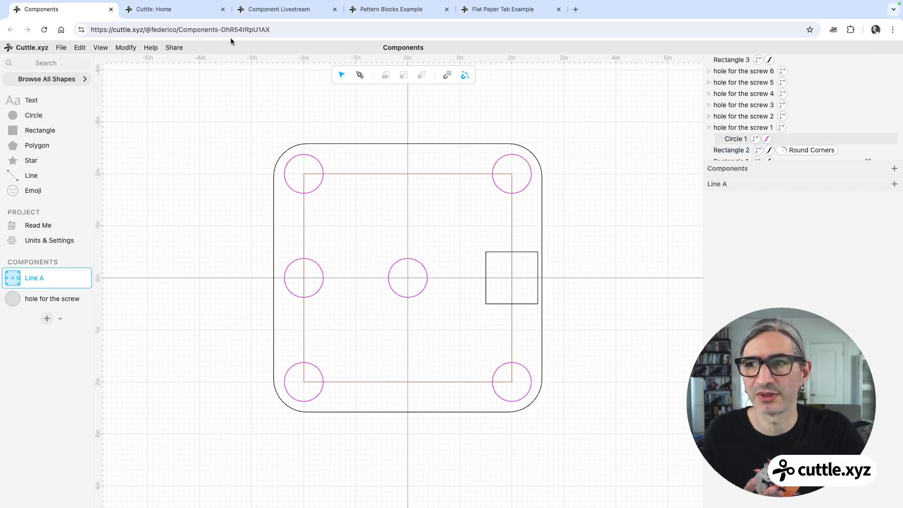
left_click(523, 256)
key("Delete")
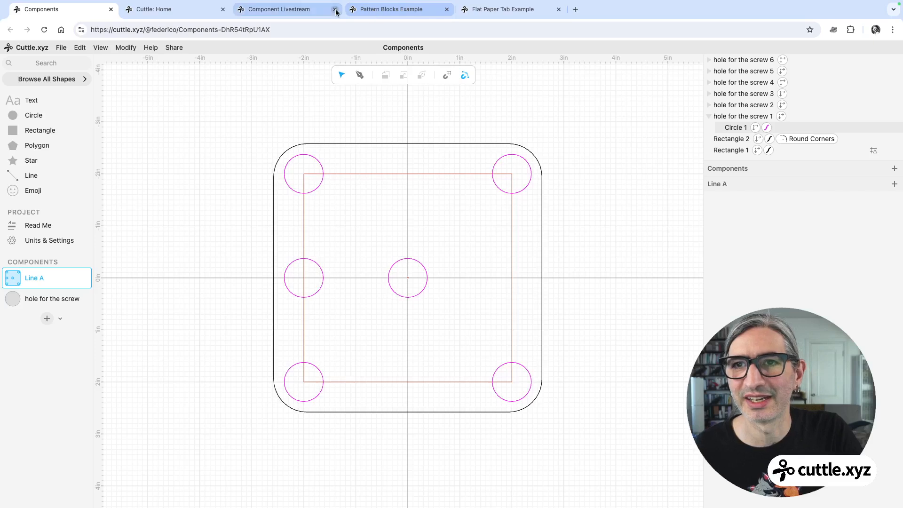
Switch to the Pattern Blocks Example project and view the hexagon component.
left_click(393, 11)
left_click(389, 200)
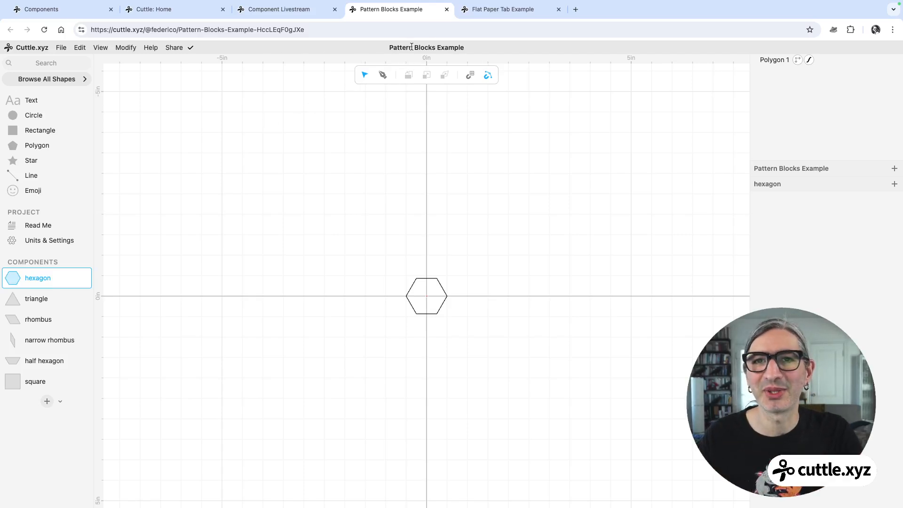
scroll(512, 308, "up", 5)
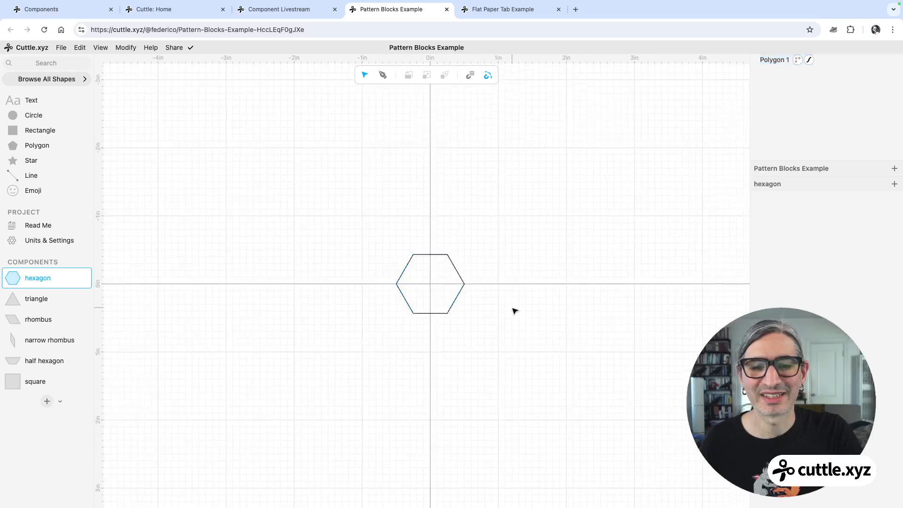
scroll(488, 288, "left", 1)
left_click(489, 275)
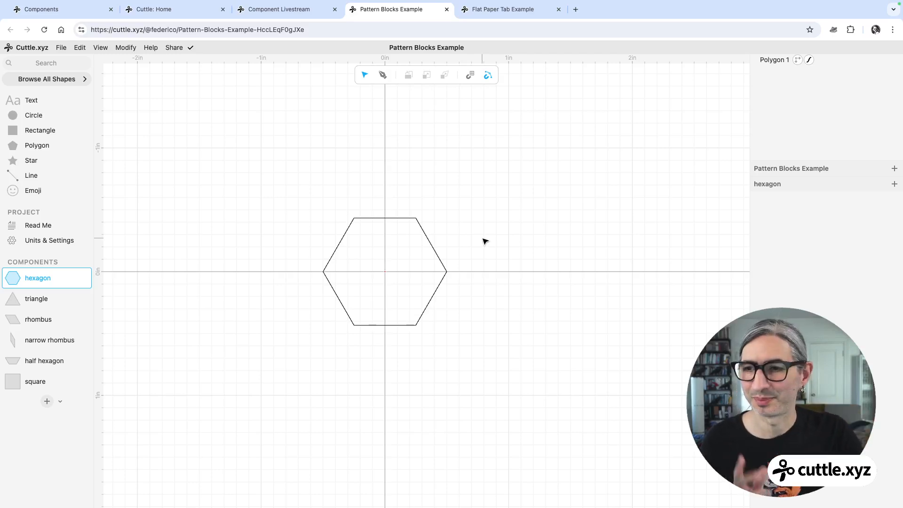
middle_click_drag(477, 240, 513, 224)
scroll(499, 223, "up", 2)
scroll(518, 226, "up", 1)
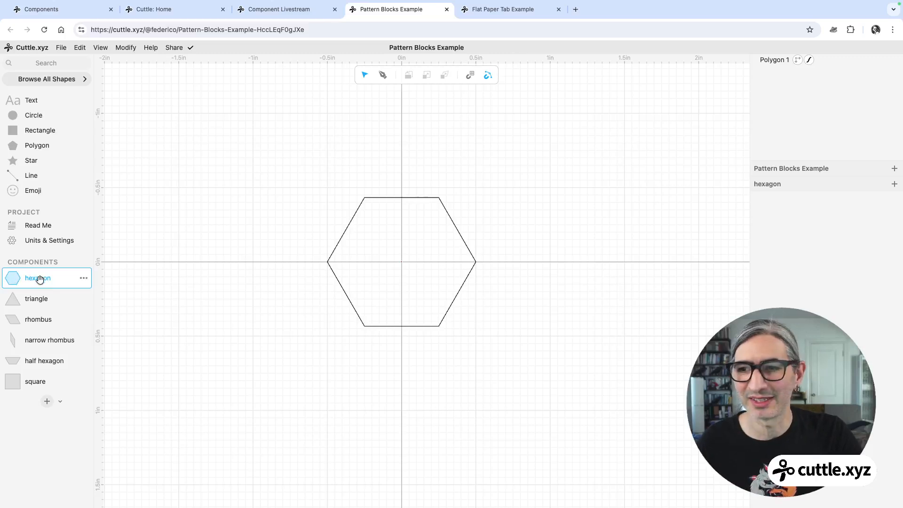
Browse the triangle, rhombus, narrow rhombus, half hexagon and square component definitions.
left_click(38, 301)
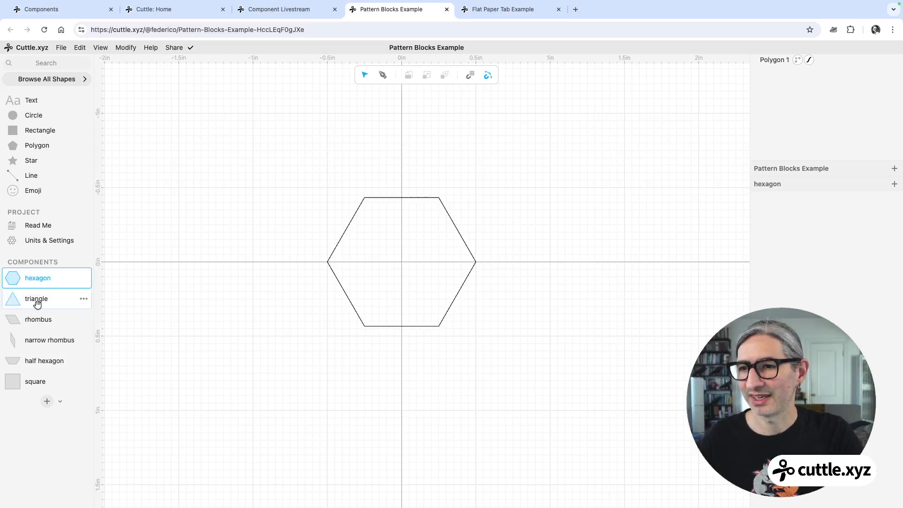
left_click(38, 318)
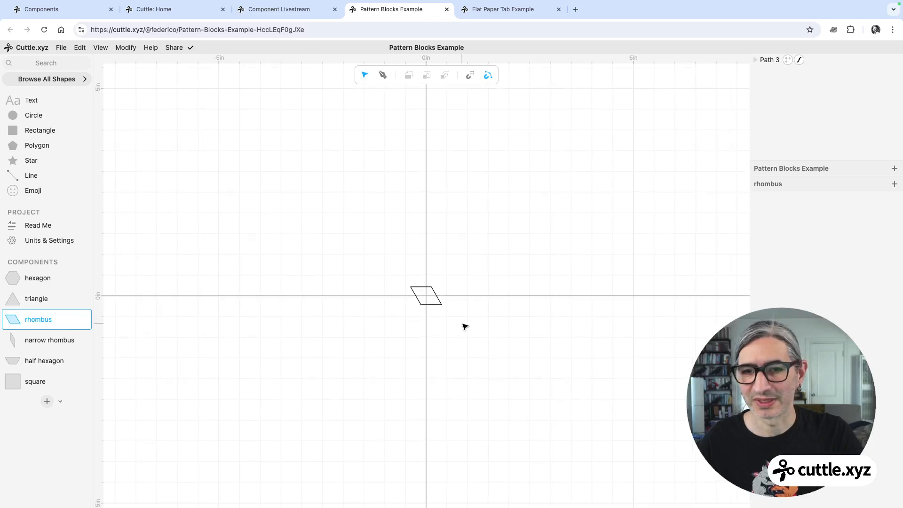
scroll(437, 310, "up", 8)
left_click_drag(468, 301, 498, 343)
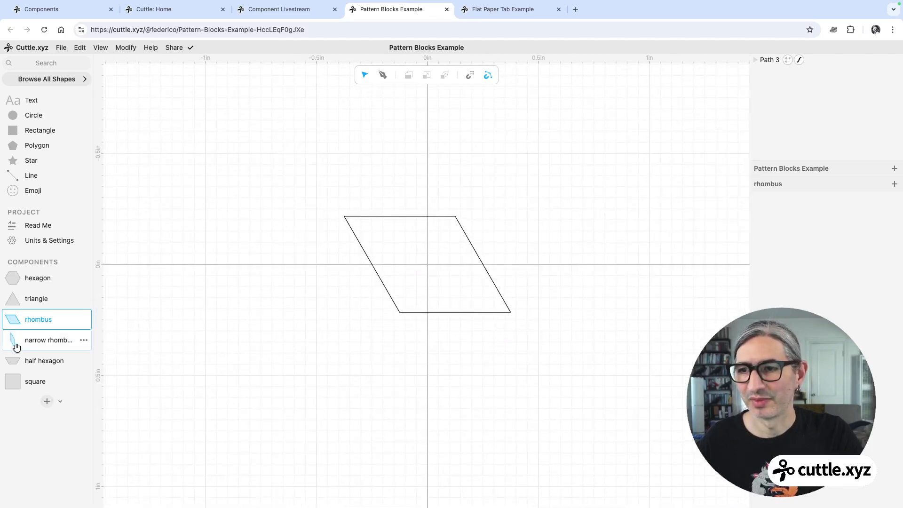
left_click(66, 342)
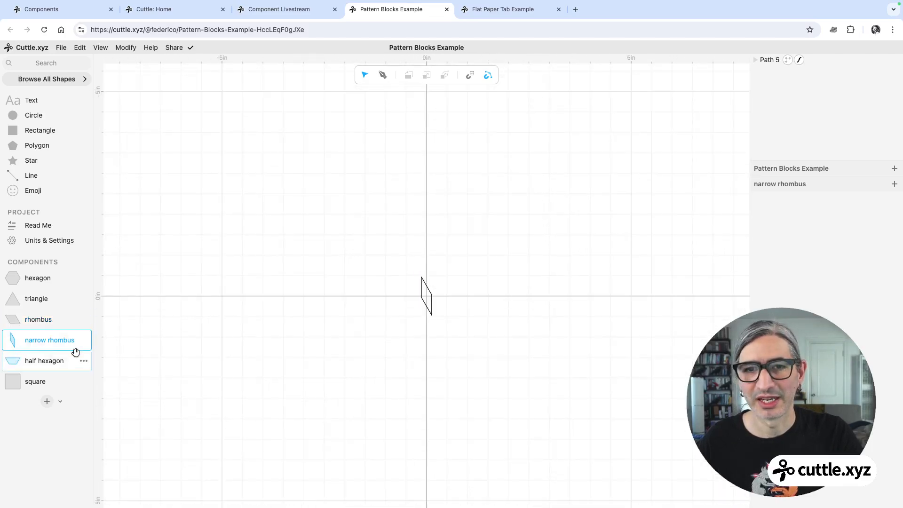
left_click(45, 360)
left_click(38, 381)
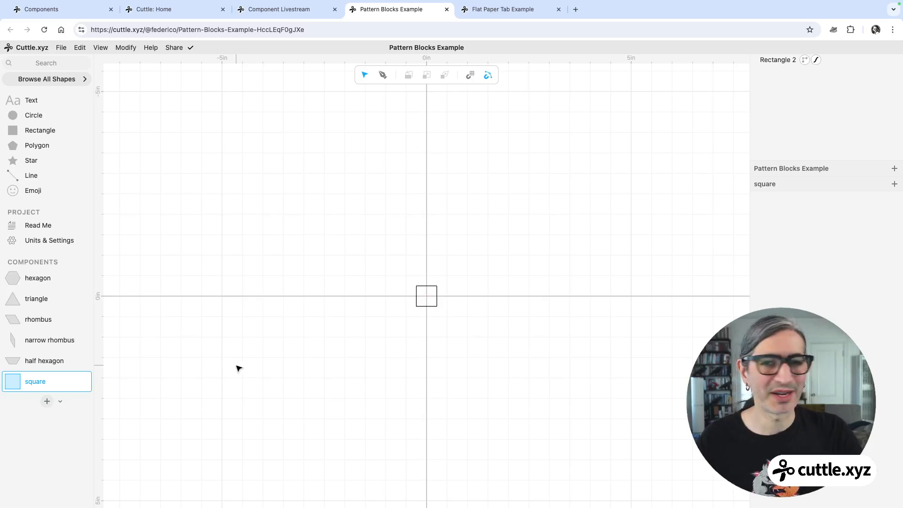
scroll(324, 325, "up", 5)
left_click_drag(403, 277, 329, 265)
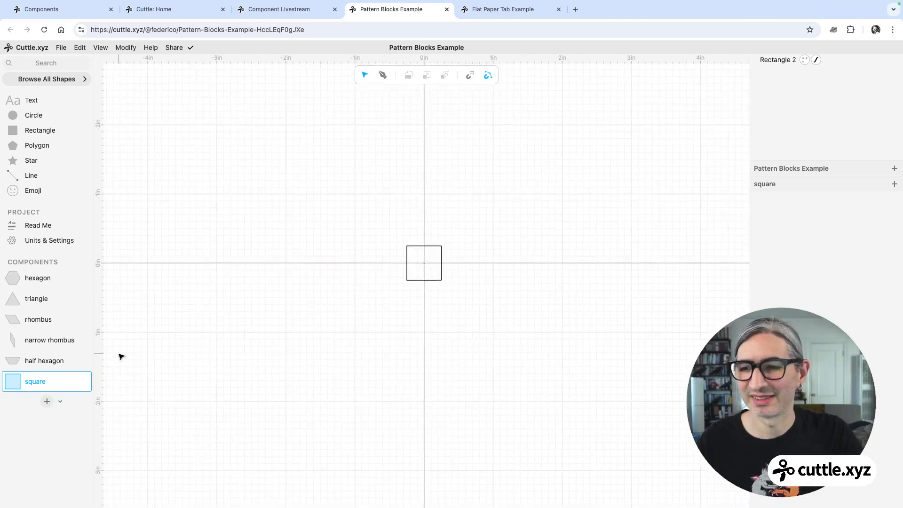
Add a new component and place a hexagon instance at its origin.
left_click(45, 405)
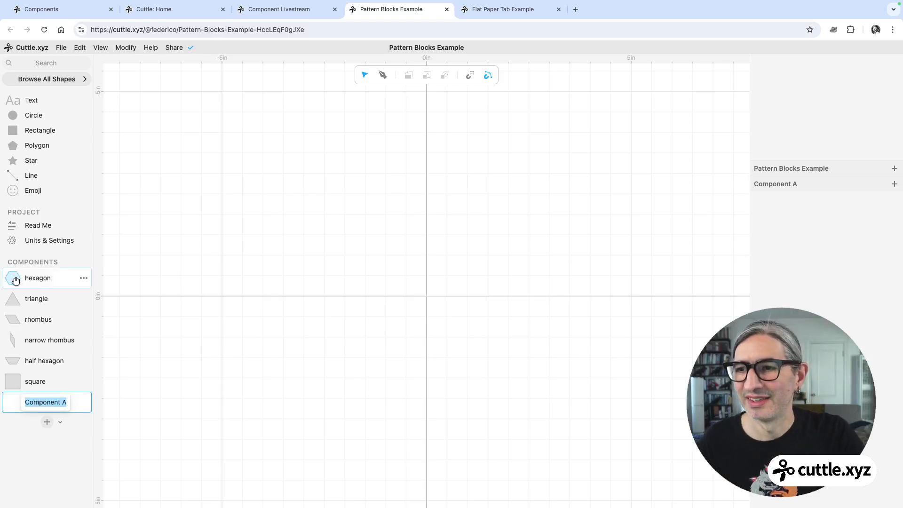
left_click_drag(29, 278, 429, 296)
scroll(449, 263, "up", 5)
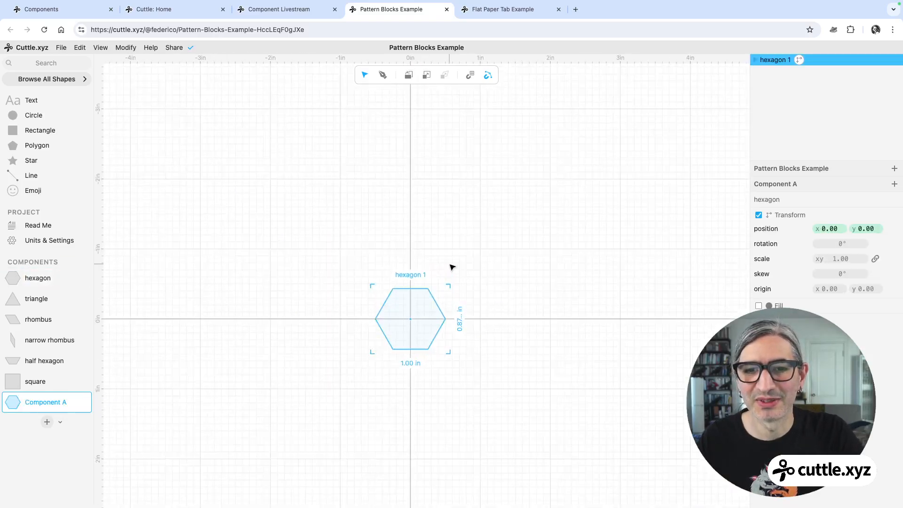
left_click(274, 218)
Place three triangle instances: one on the hexagon's top edge and two at its lower corners.
left_click_drag(11, 299, 445, 225)
left_click(392, 249)
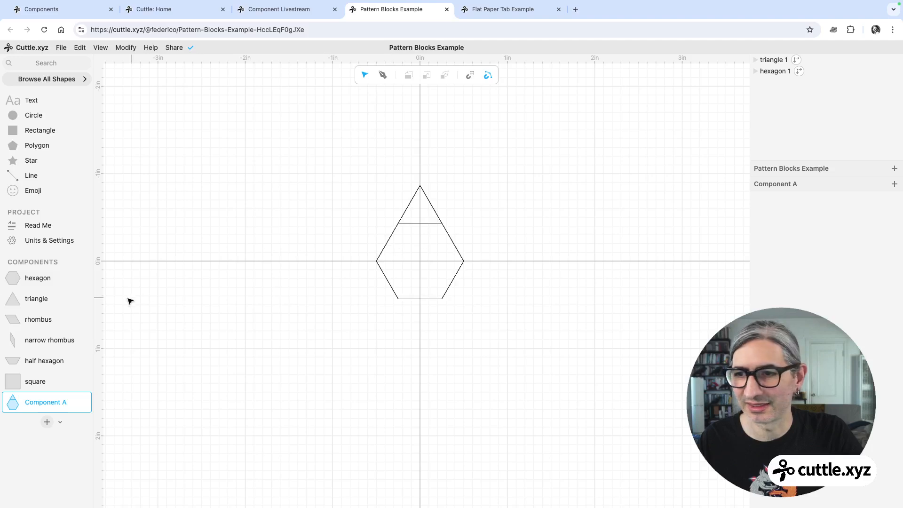
left_click_drag(14, 299, 377, 265)
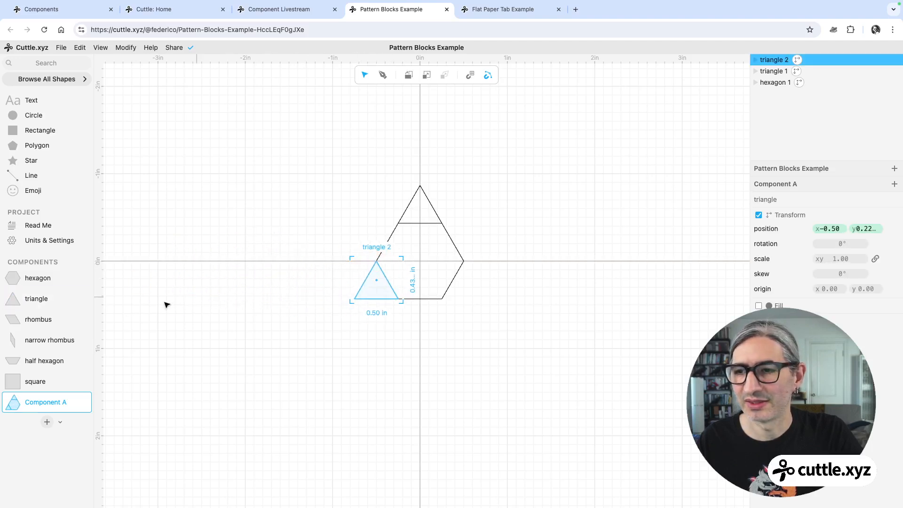
left_click_drag(19, 300, 465, 264)
Place two narrow rhombus instances along the hexagon's upper-right and upper-left edges, rotating them to fit.
left_click_drag(12, 339, 504, 295)
left_click_drag(520, 241, 438, 222)
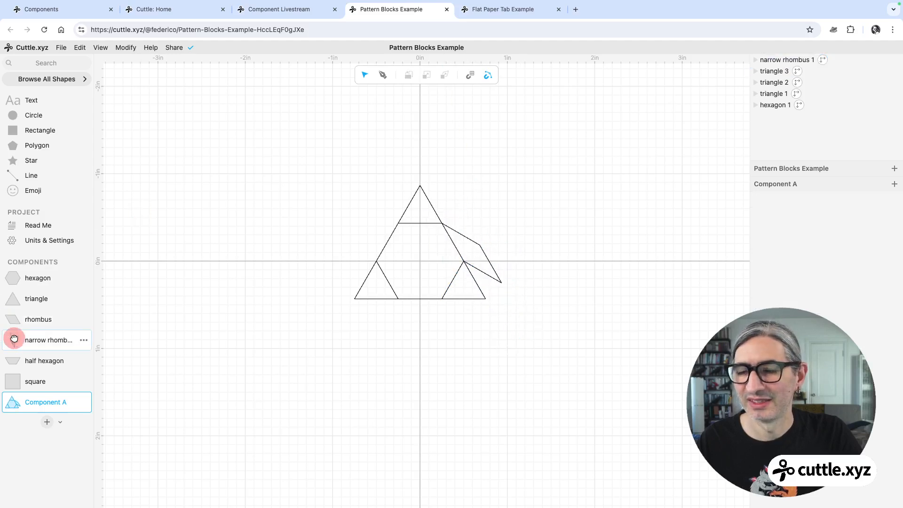
left_click_drag(14, 339, 274, 196)
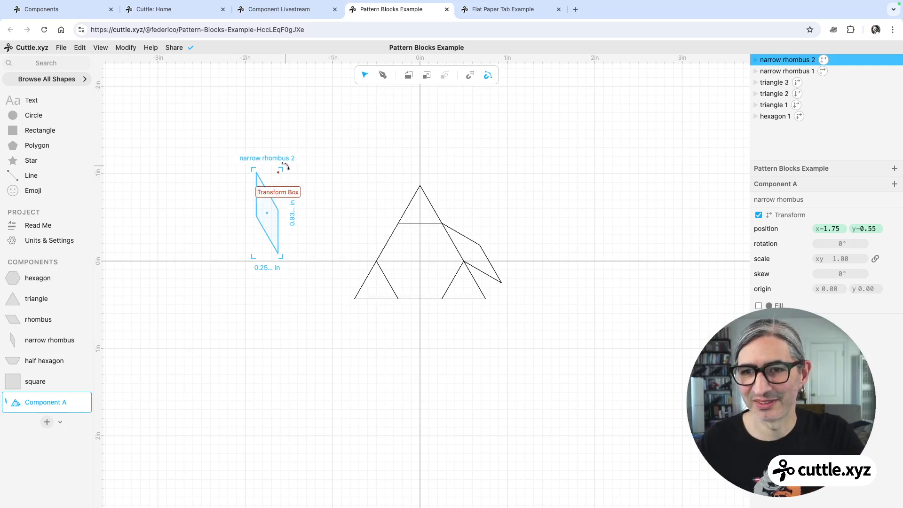
left_click_drag(284, 170, 398, 222)
left_click(381, 186)
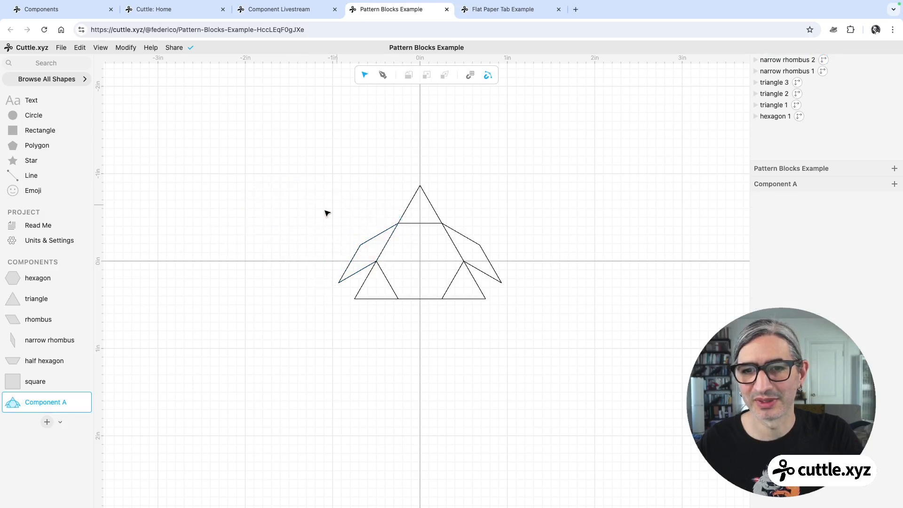
Place a half hexagon instance, rotate it 180° and attach it below the hexagon.
left_click_drag(12, 359, 441, 387)
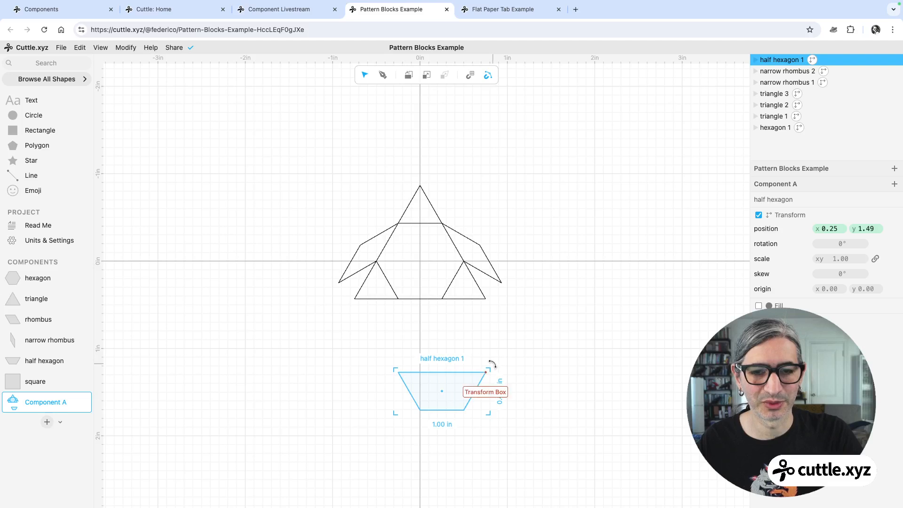
left_click_drag(492, 364, 396, 418)
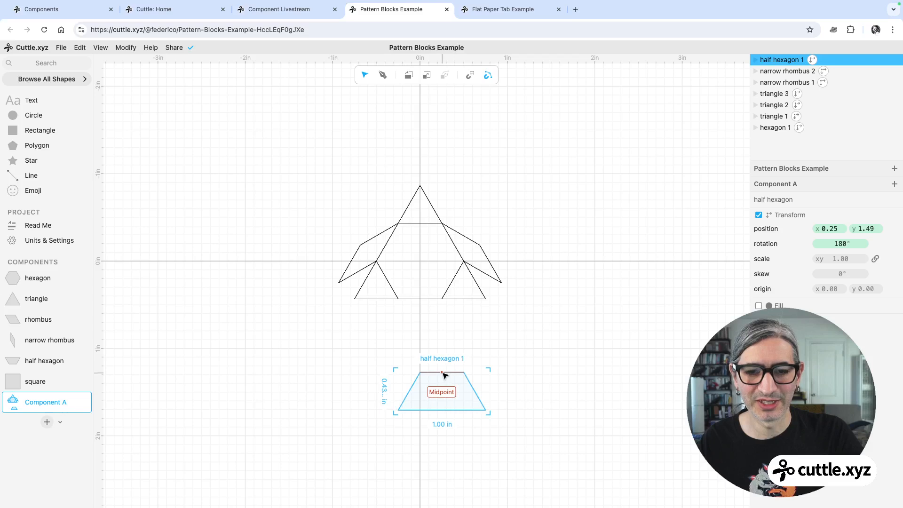
left_click_drag(442, 375, 420, 299)
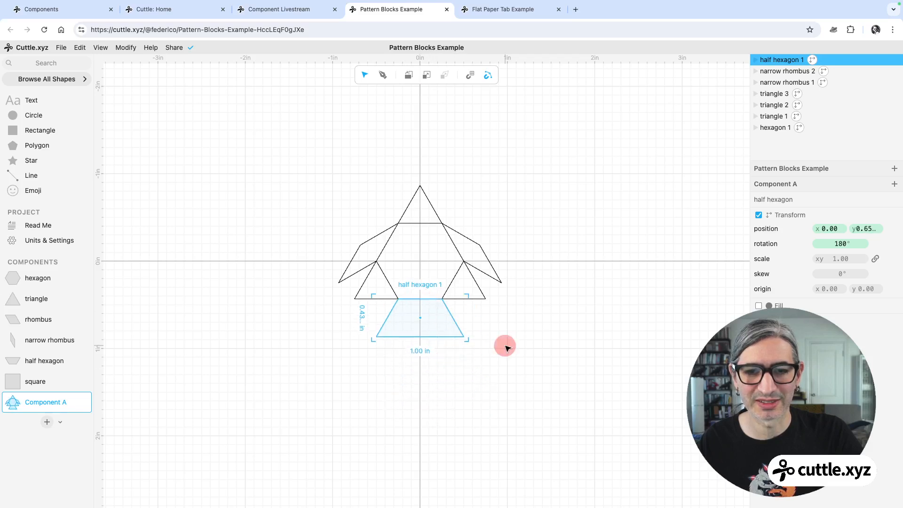
left_click(505, 345)
scroll(510, 340, "up", 3)
middle_click_drag(504, 316, 519, 328)
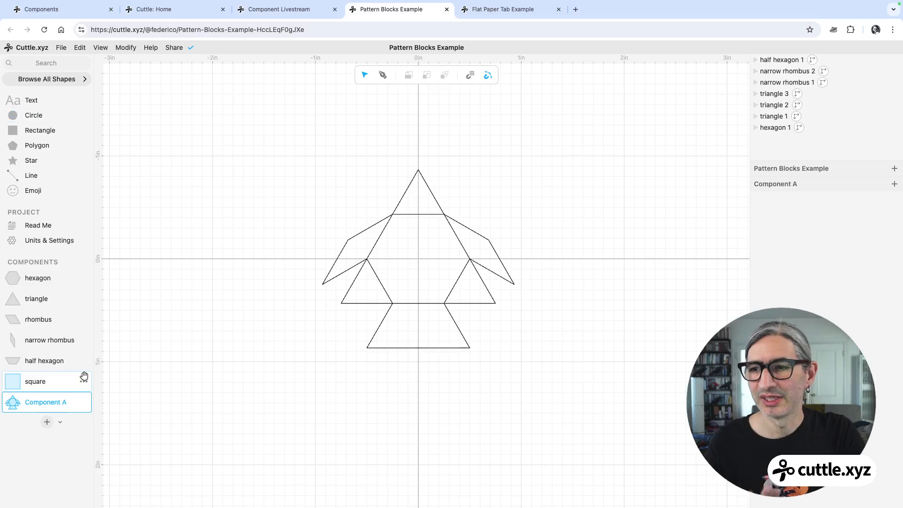
Place a square instance against the upper-left side of the top triangle.
left_click_drag(14, 382, 385, 407)
left_click(348, 403)
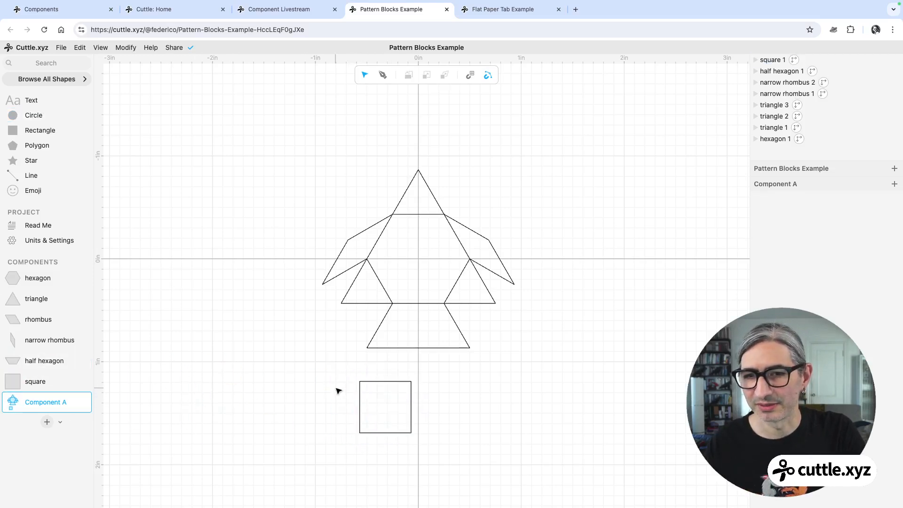
left_click_drag(393, 389, 419, 170)
left_click(178, 218)
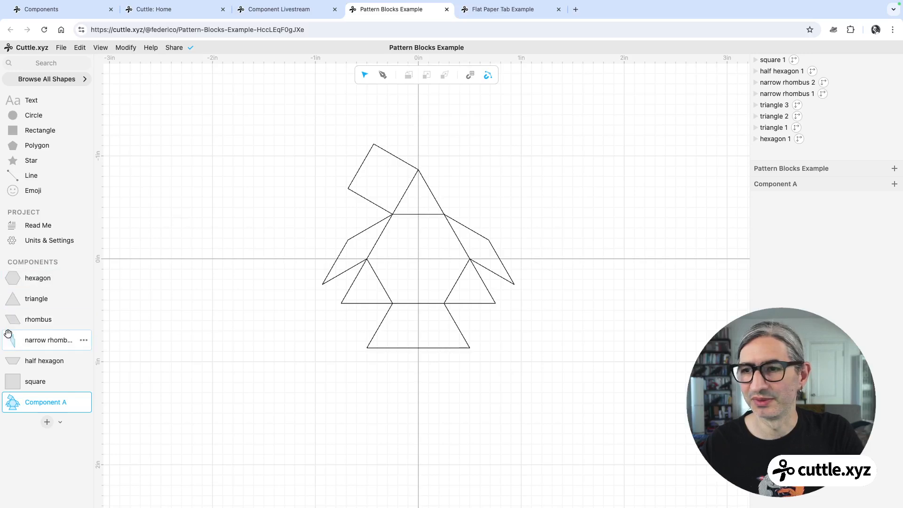
Place a second square, rotate it and attach it to the top triangle's upper-right side.
left_click_drag(11, 379, 465, 177)
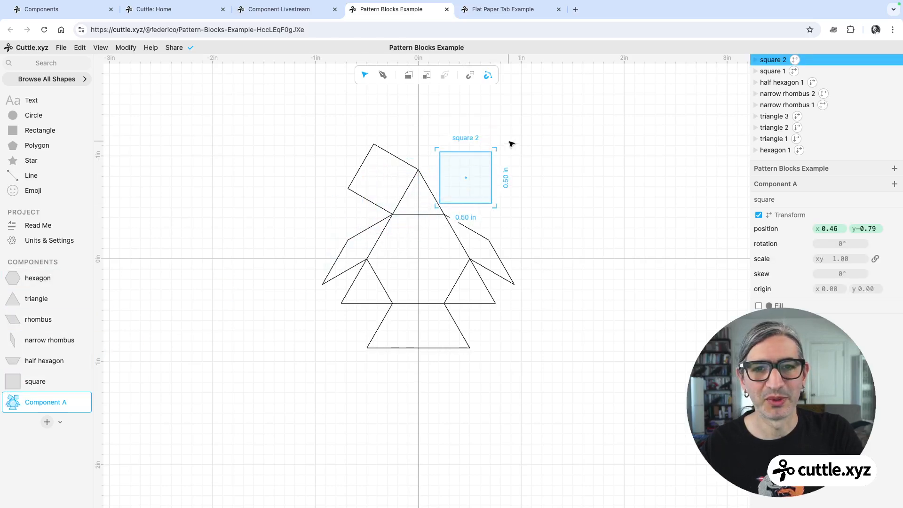
left_click(493, 147)
left_click(501, 142)
left_click(491, 150)
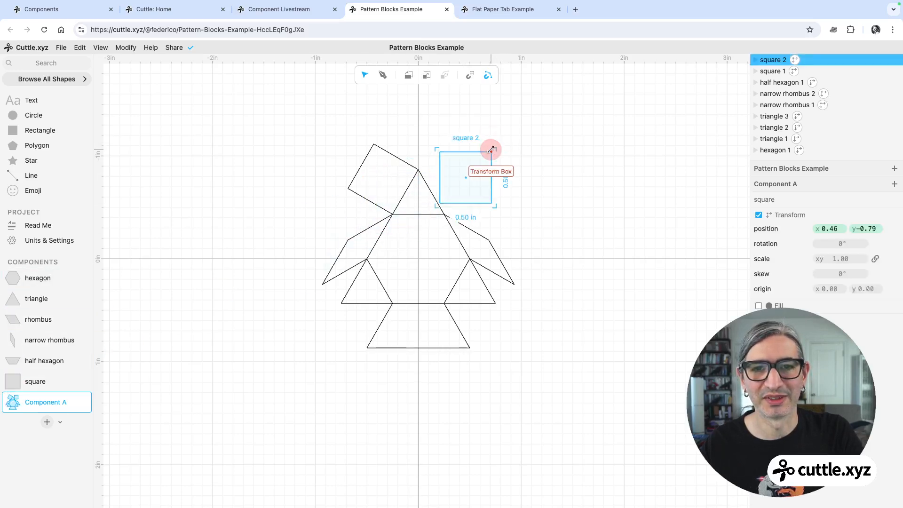
left_click_drag(499, 145, 465, 126)
left_click_drag(514, 175, 510, 183)
left_click_drag(429, 171, 418, 169)
left_click(571, 219)
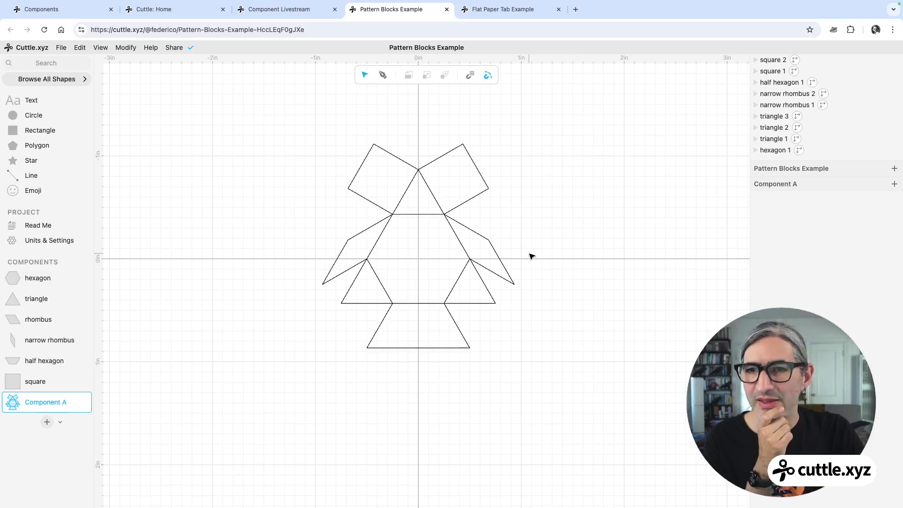
Review the assembled pattern and revisit the rhombus, half hexagon and hexagon definitions.
scroll(529, 254, "up", 1)
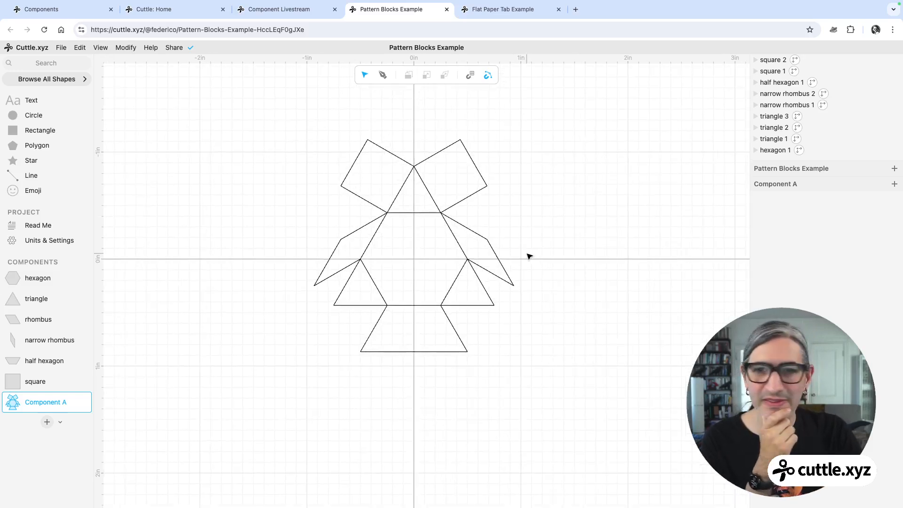
middle_click_drag(526, 254, 535, 281)
scroll(546, 255, "up", 1)
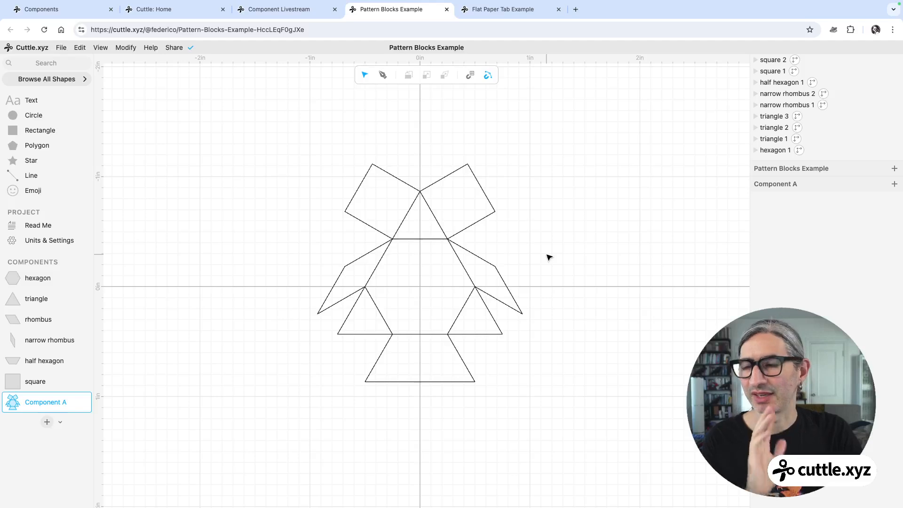
scroll(512, 208, "up", 1)
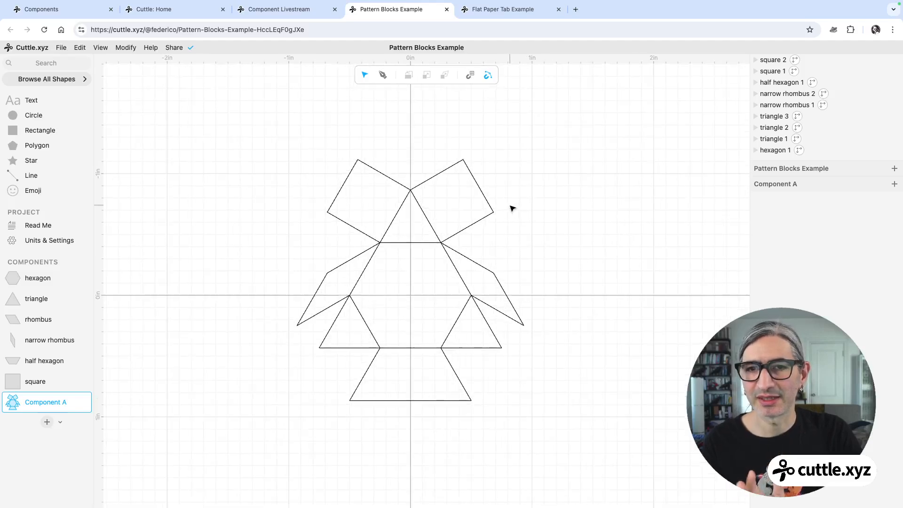
left_click(24, 276)
left_click(29, 315)
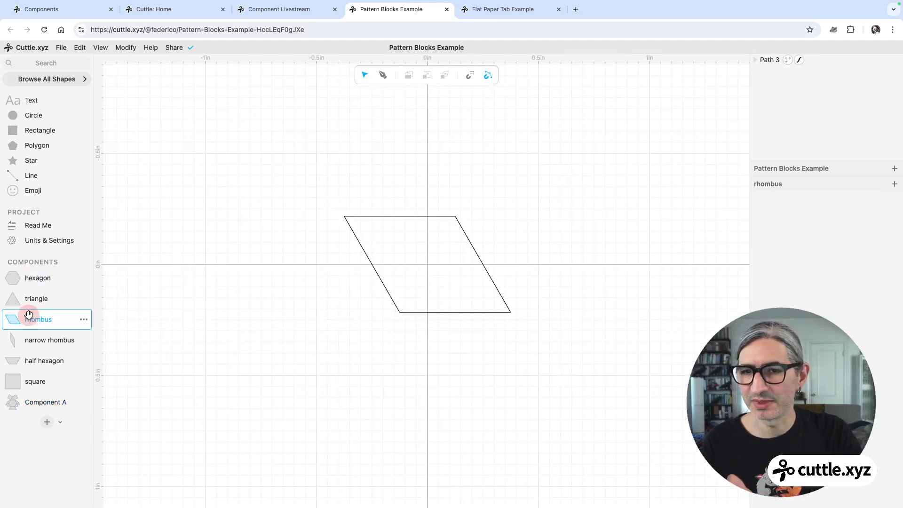
left_click(40, 359)
left_click(42, 278)
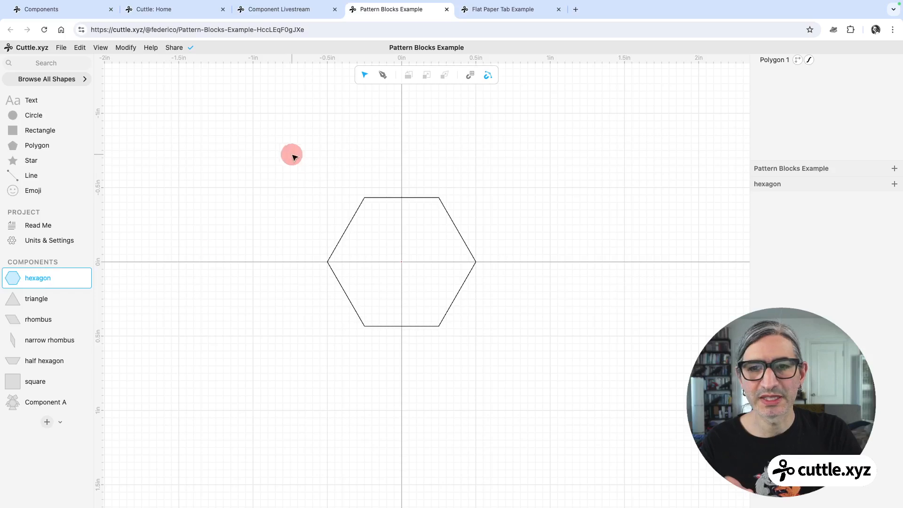
Give the hexagon component's polygon a yellow fill and return to the new pattern component.
left_click_drag(292, 155, 469, 352)
left_click(817, 350)
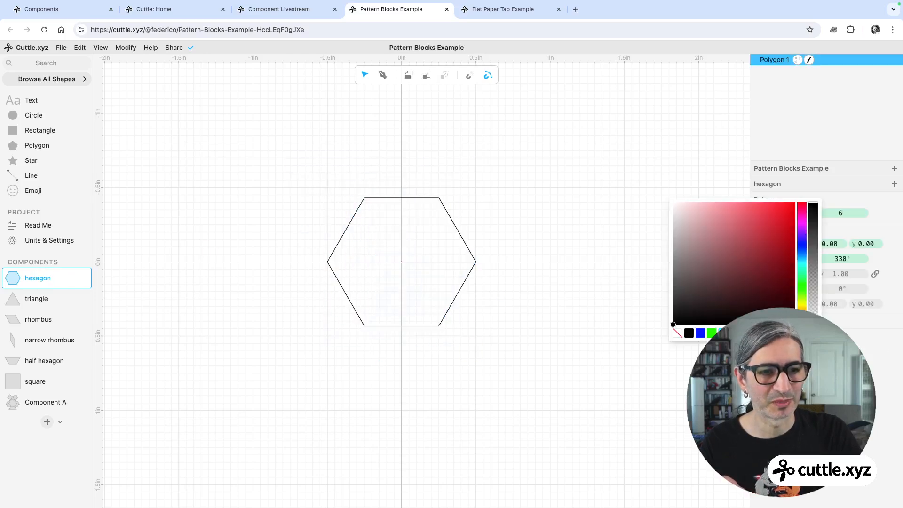
left_click(608, 339)
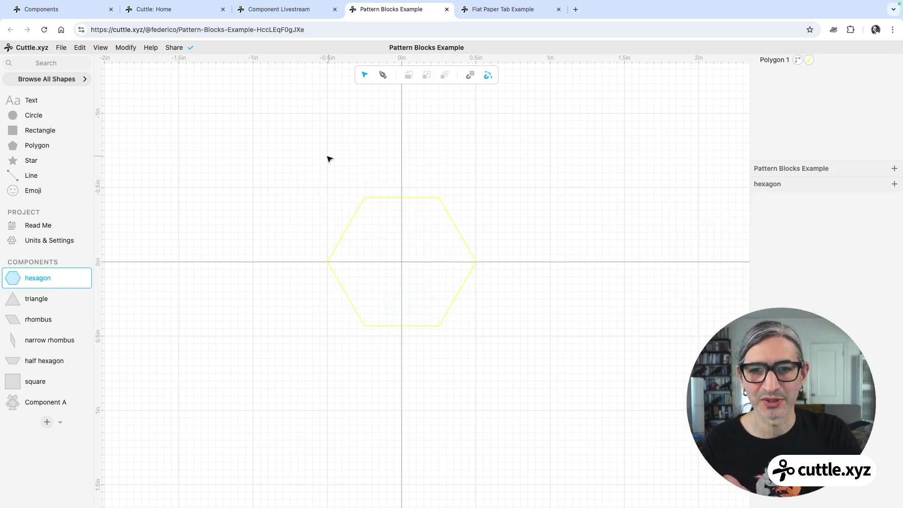
left_click_drag(328, 156, 588, 332)
left_click(758, 321)
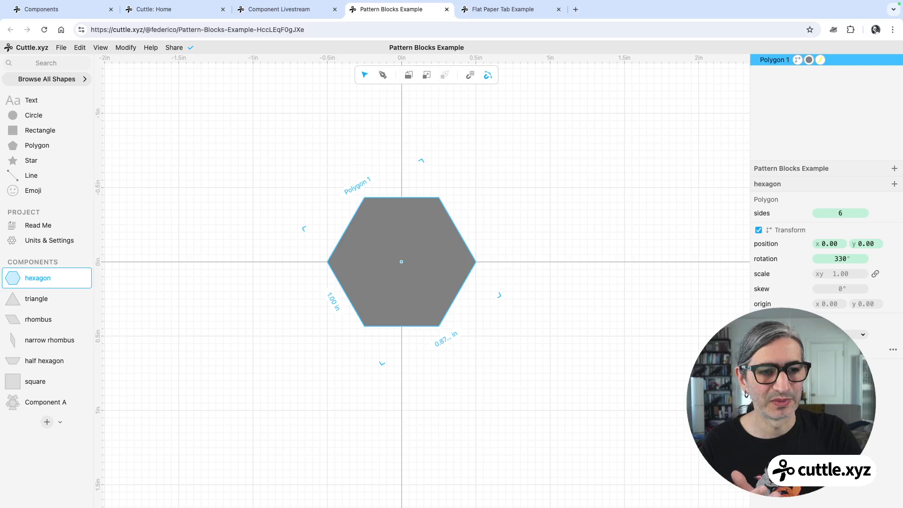
left_click(839, 349)
left_click(732, 333)
left_click(481, 345)
left_click(15, 401)
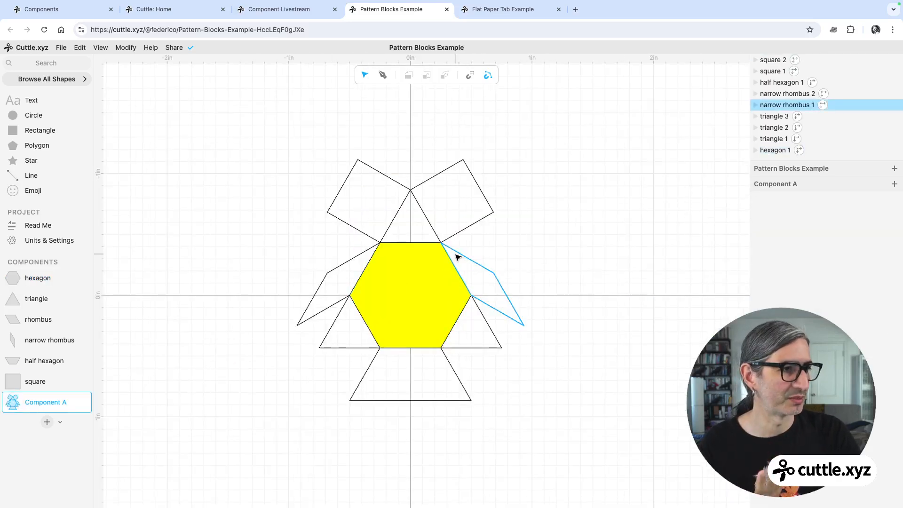
Open a new browser tab and start a new untitled Cuttle project from the dashboard.
scroll(551, 251, "up", 1)
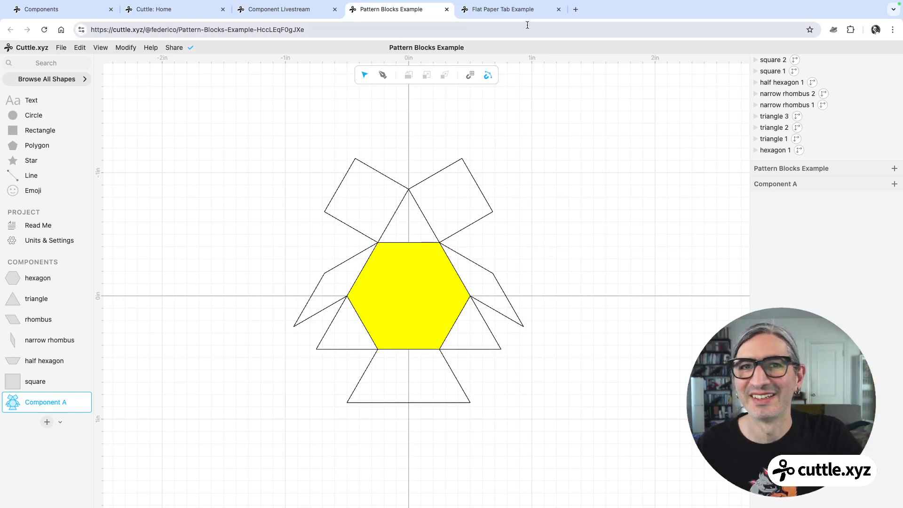
left_click(576, 9)
type("cu")
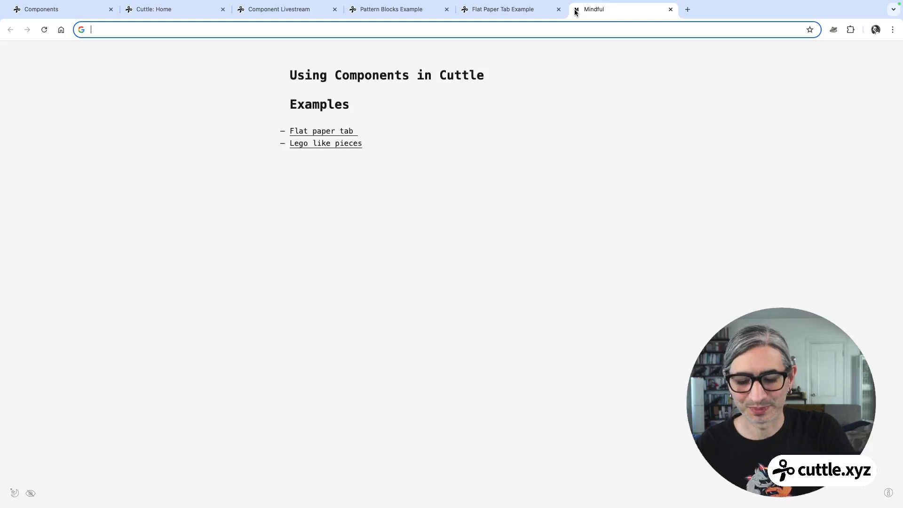
key("Return")
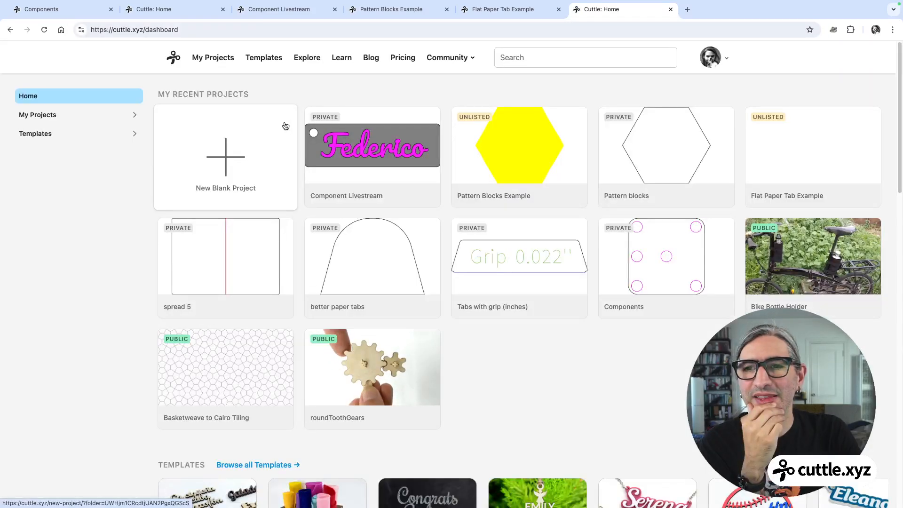
left_click(271, 133)
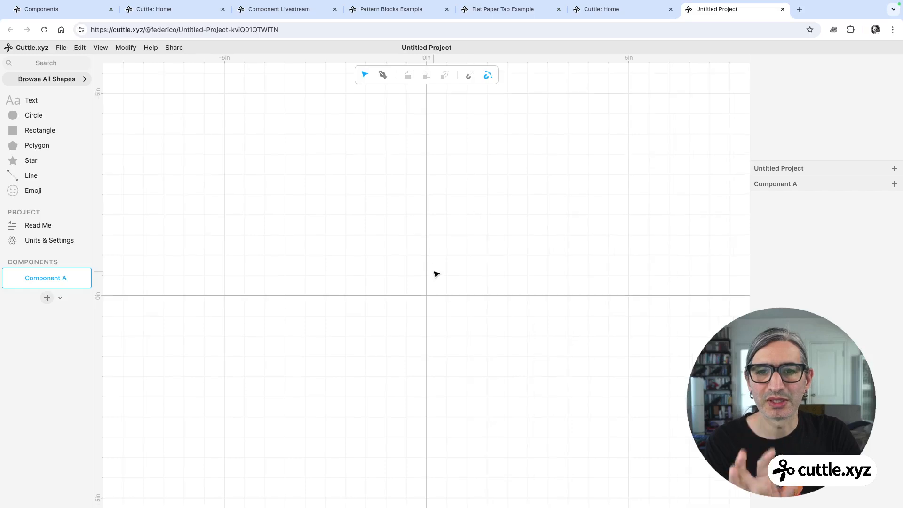
Add a 1 in rectangle to the canvas, centred on the origin.
scroll(436, 274, "up", 2)
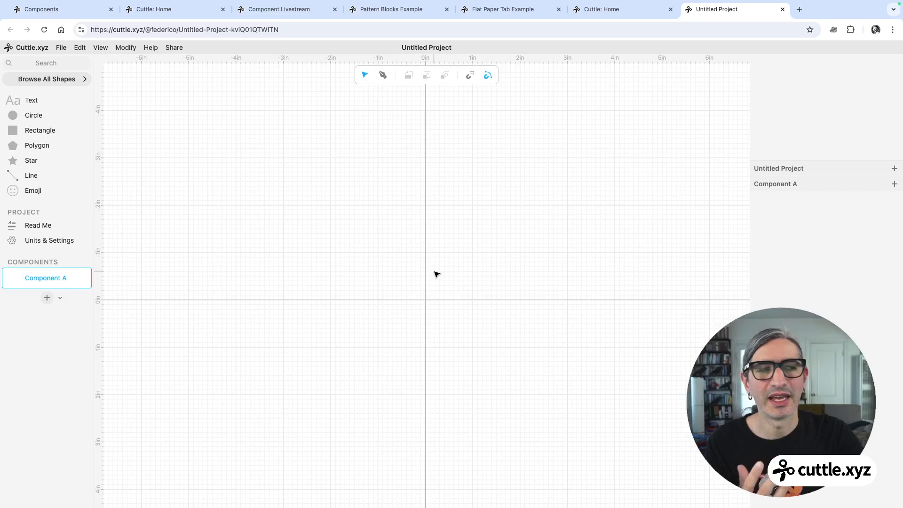
left_click_drag(436, 274, 435, 227)
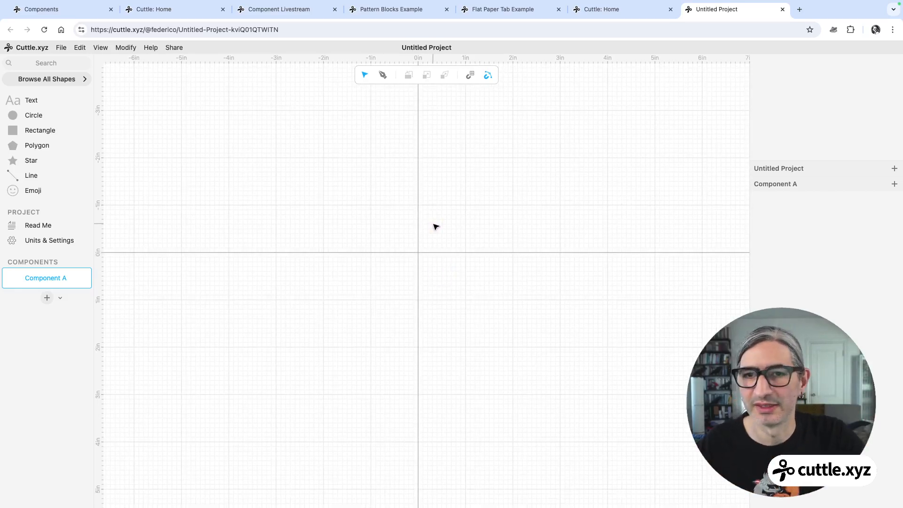
scroll(431, 212, "up", 3)
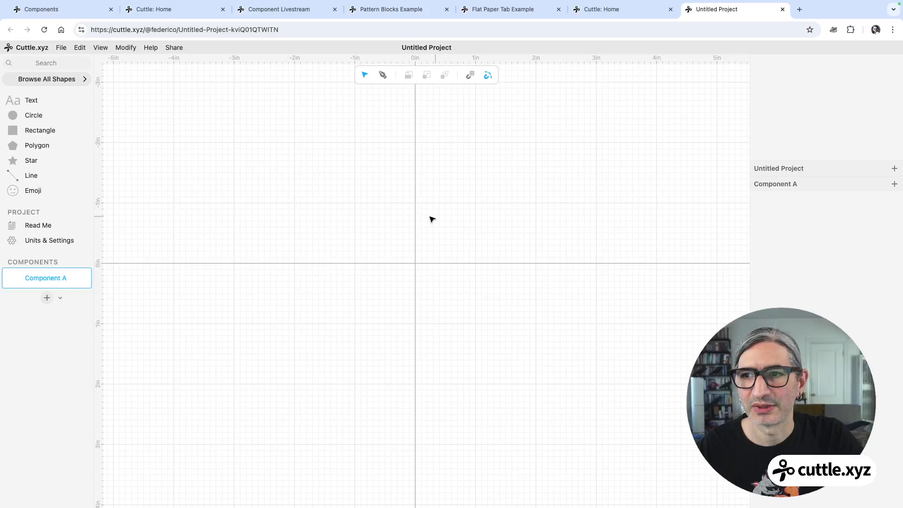
left_click_drag(10, 130, 415, 262)
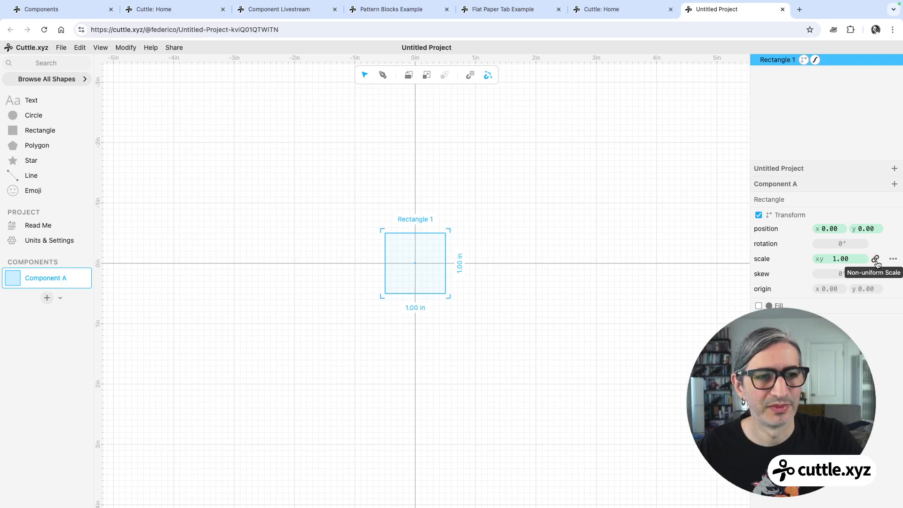
Turn the rectangle into a construction guide.
left_click(877, 259)
left_click(837, 258)
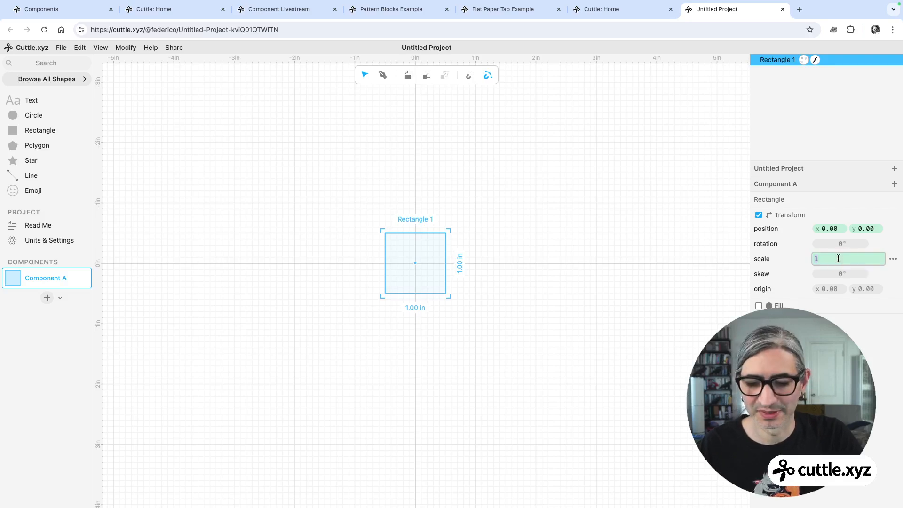
left_click(513, 277)
scroll(505, 277, "up", 5)
middle_click_drag(431, 254, 475, 272)
left_click_drag(334, 201, 507, 339)
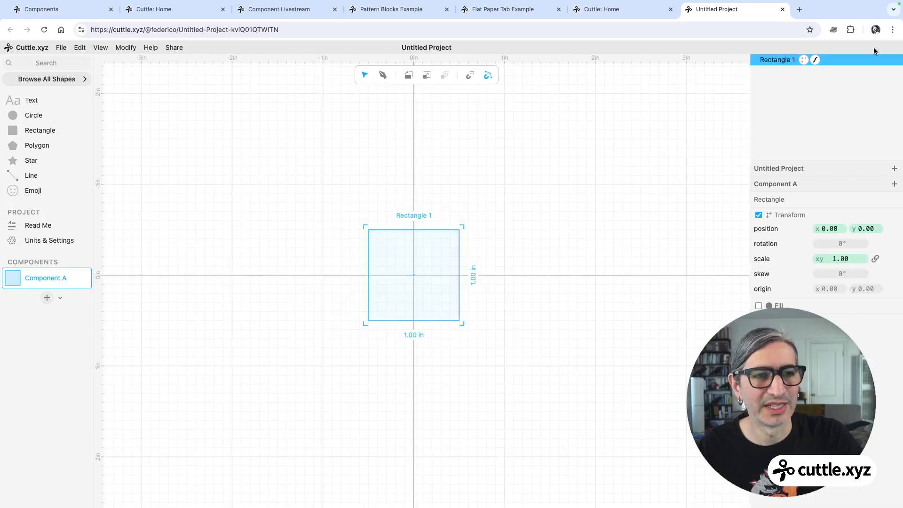
left_click(873, 59)
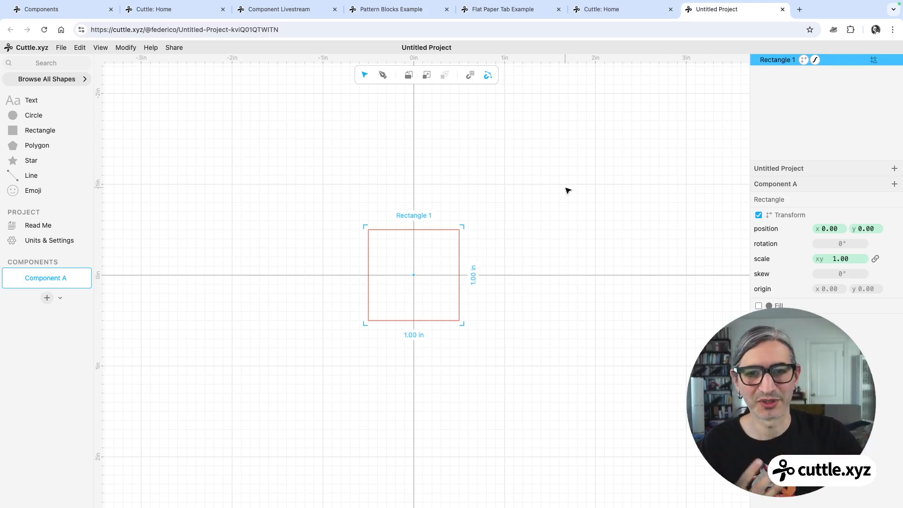
Draw a shallow peaked path across the guide's top edge with the Pen tool, about 1.00 in wide and 0.12 in high.
scroll(538, 230, "up", 3)
scroll(518, 254, "up", 2)
middle_click_drag(514, 252, 572, 242)
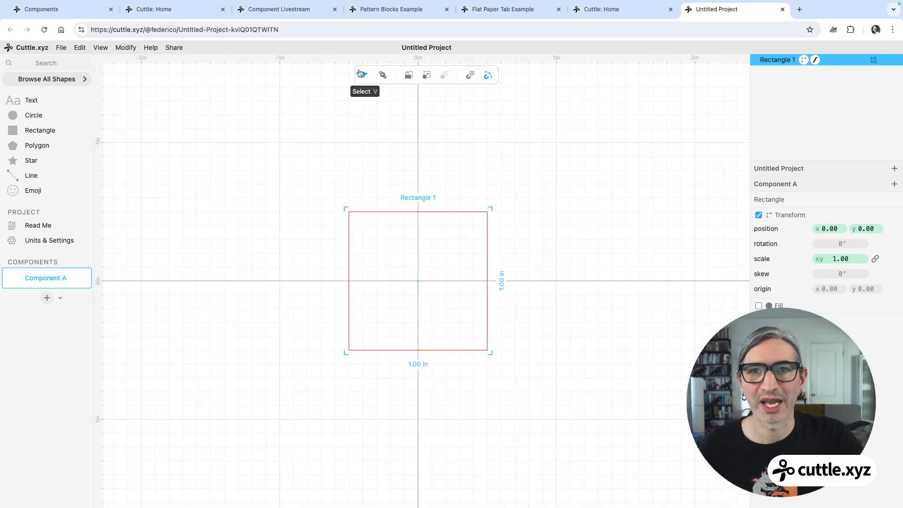
left_click(384, 77)
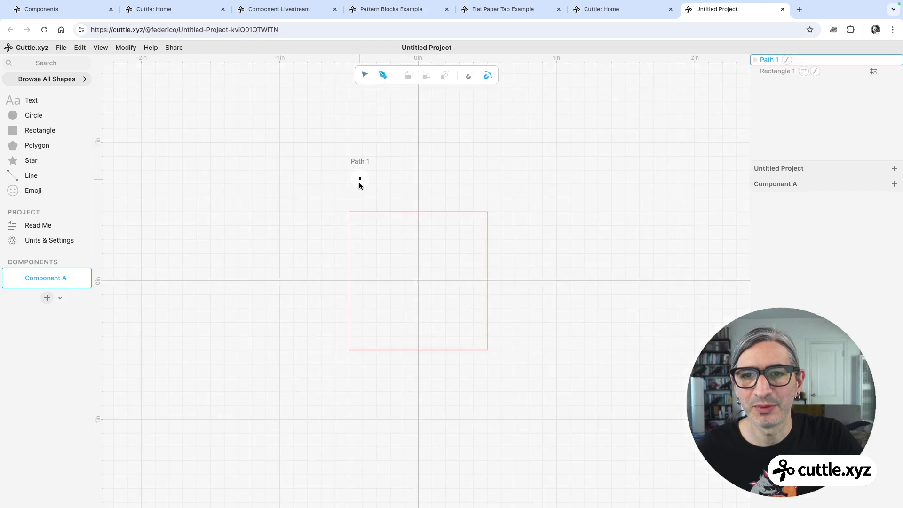
left_click(349, 212)
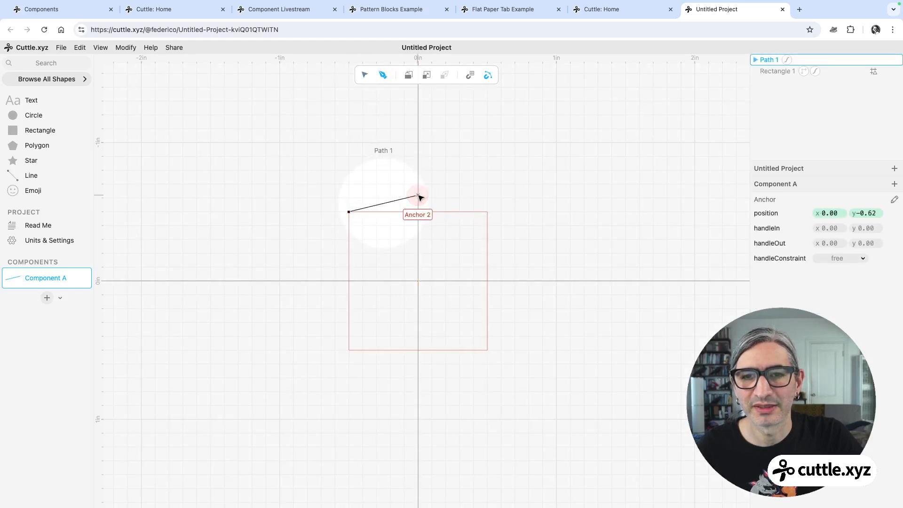
left_click(418, 195)
key("Return")
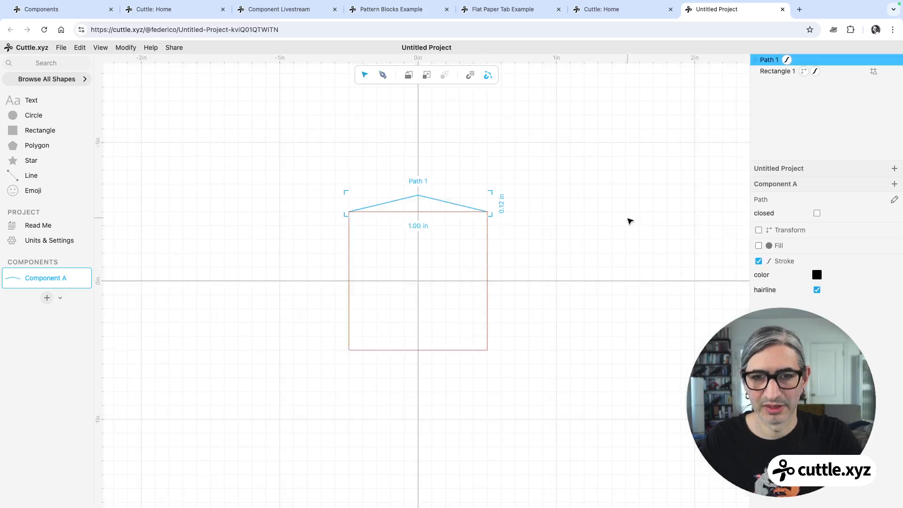
left_click(599, 214)
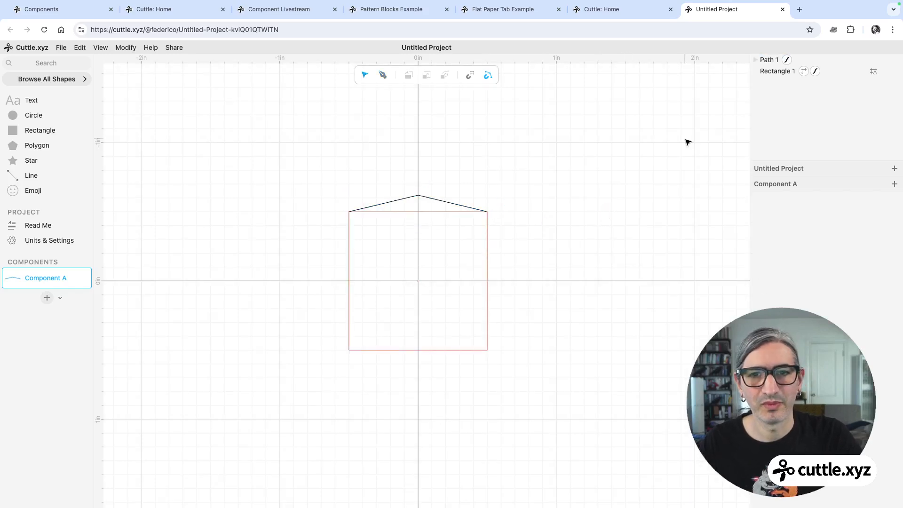
Delete the guide rectangle, leaving only the peaked path.
left_click(769, 72)
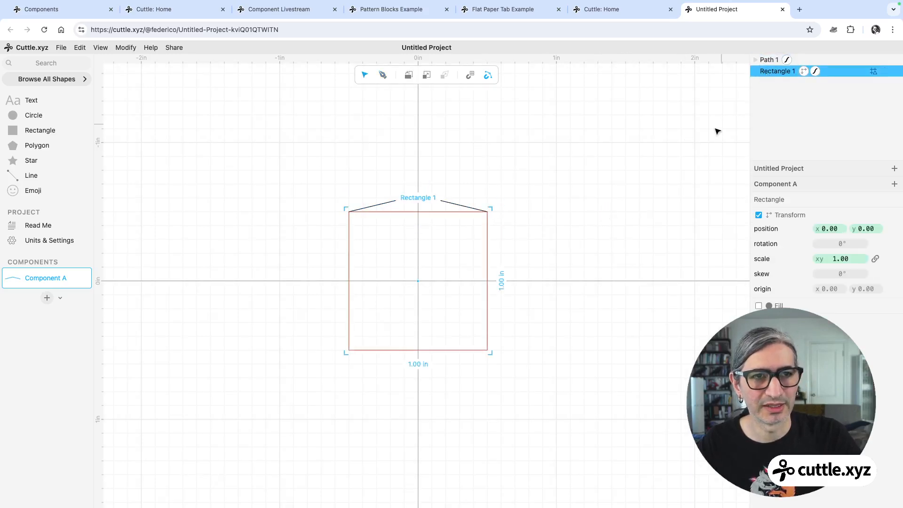
key("Delete")
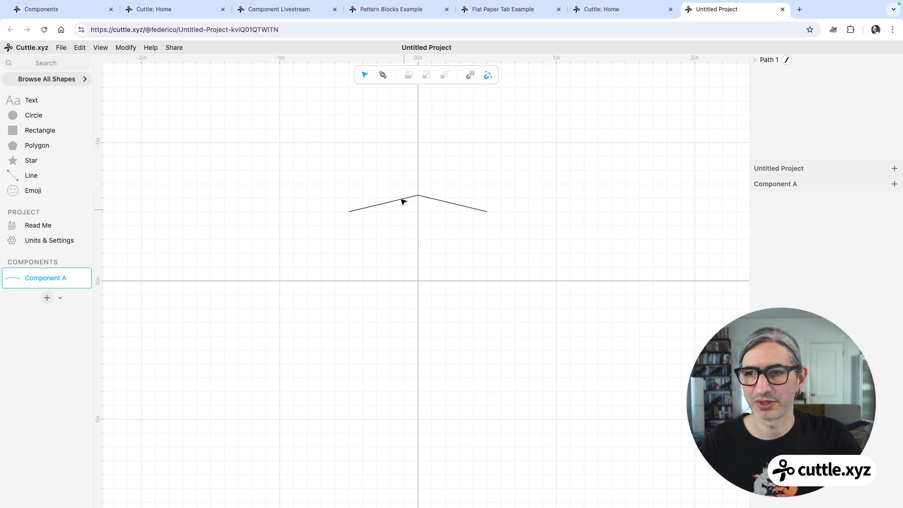
Rename the component as Path A.
double_click(36, 278)
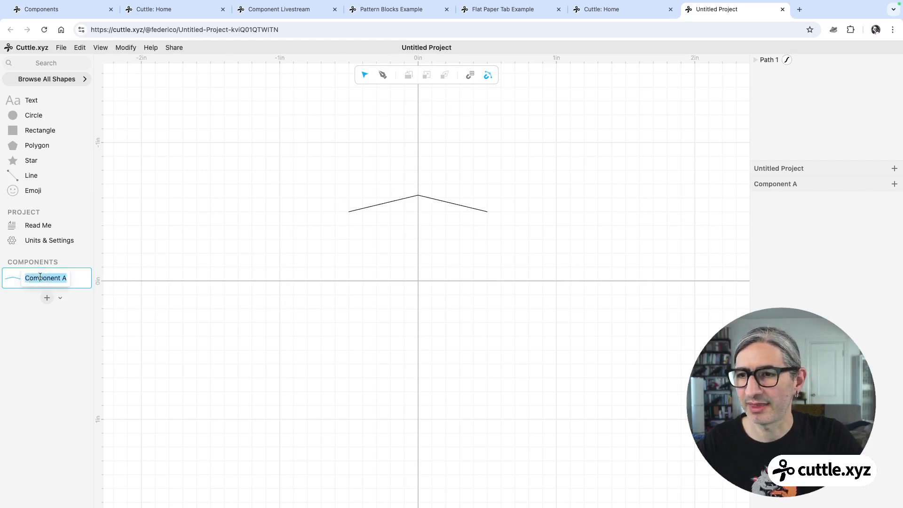
type("Path A")
left_click(290, 354)
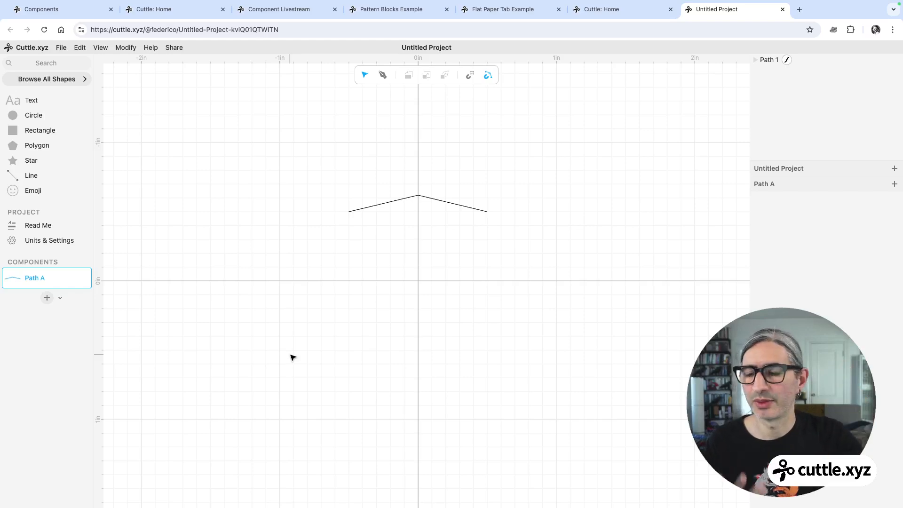
Create a new component and place a rectangle at its origin.
left_click(47, 299)
left_click(315, 255)
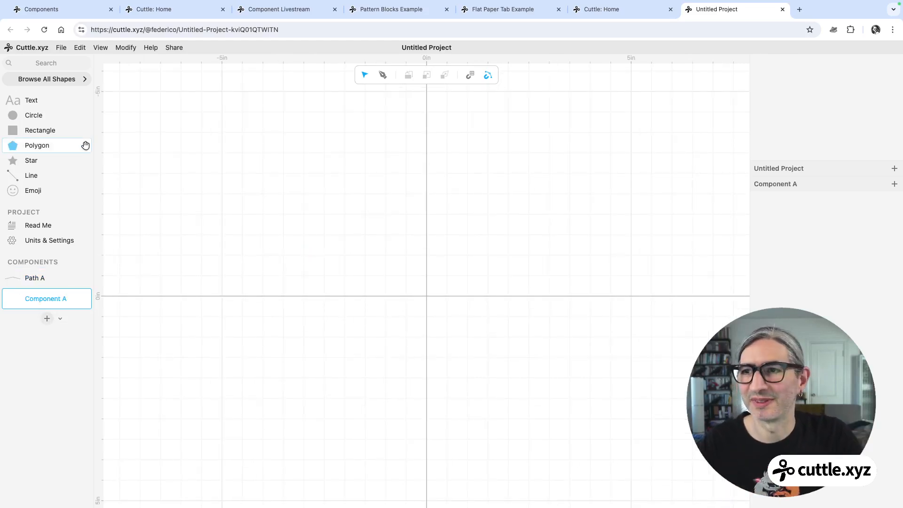
left_click_drag(14, 130, 429, 295)
scroll(517, 280, "up", 5, "ctrl")
scroll(492, 233, "down", 3)
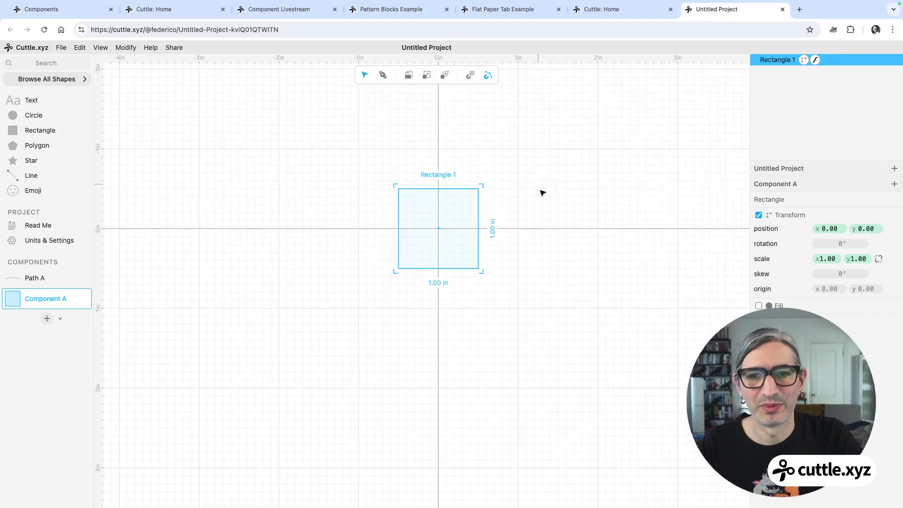
scroll(537, 200, "up", 1)
middle_click_drag(537, 201, 532, 260)
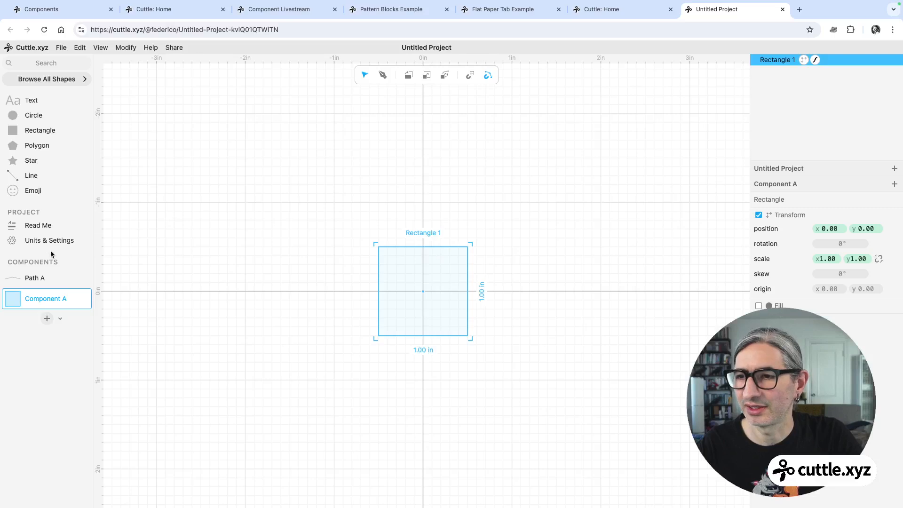
Place a Path A instance, delete the rectangle, and move the instance to position 0, 0.
left_click_drag(8, 278, 408, 227)
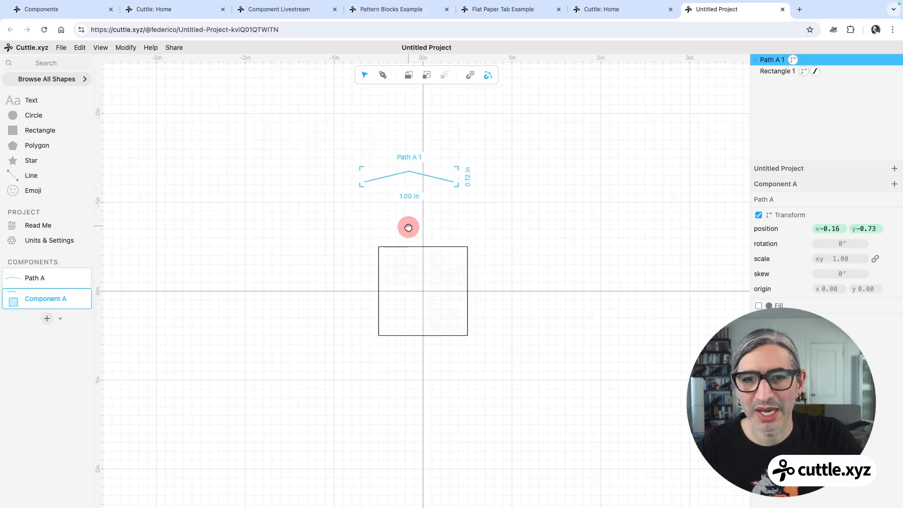
left_click(423, 303)
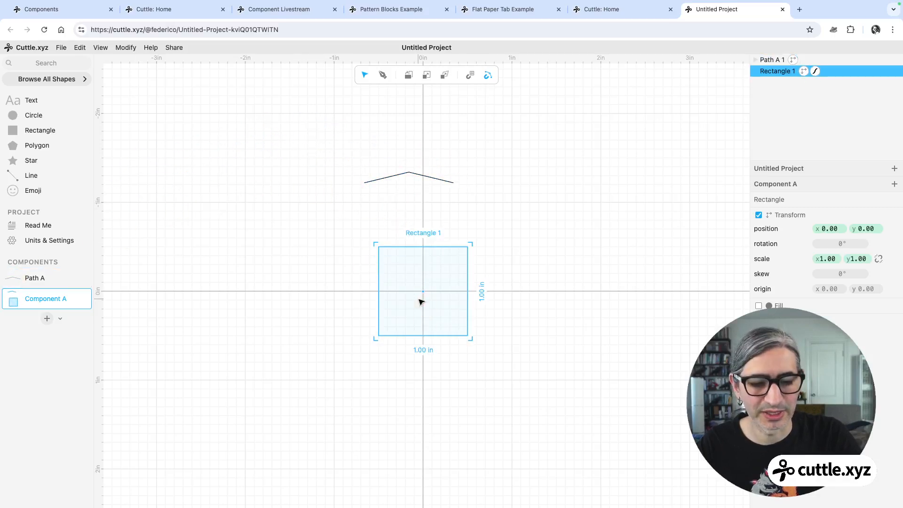
key("Delete")
left_click_drag(362, 137, 422, 291)
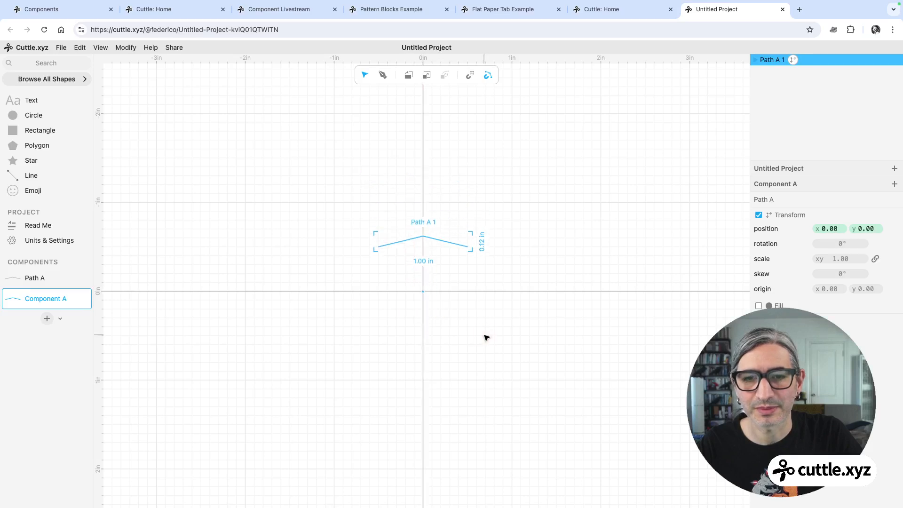
Place a second Path A instance at the origin and rotate it 90° to form the right side.
left_click(484, 337)
scroll(475, 332, "up", 3)
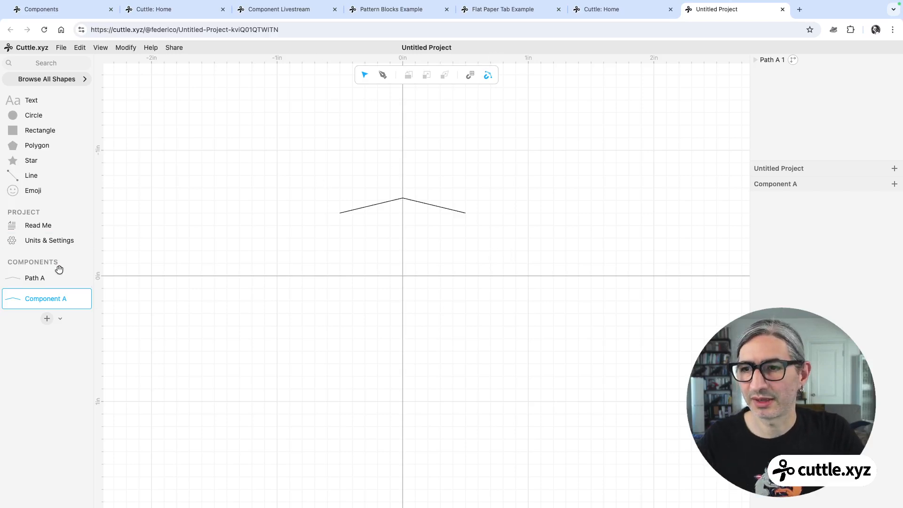
left_click_drag(14, 282, 403, 275)
left_click_drag(471, 193, 490, 351)
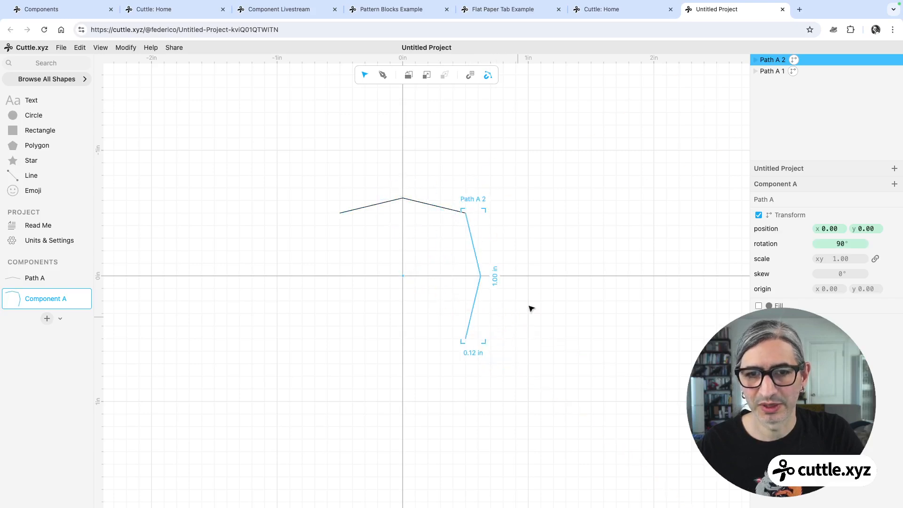
Place a third Path A instance at the origin and rotate it to form the bottom side.
left_click_drag(21, 278, 402, 276)
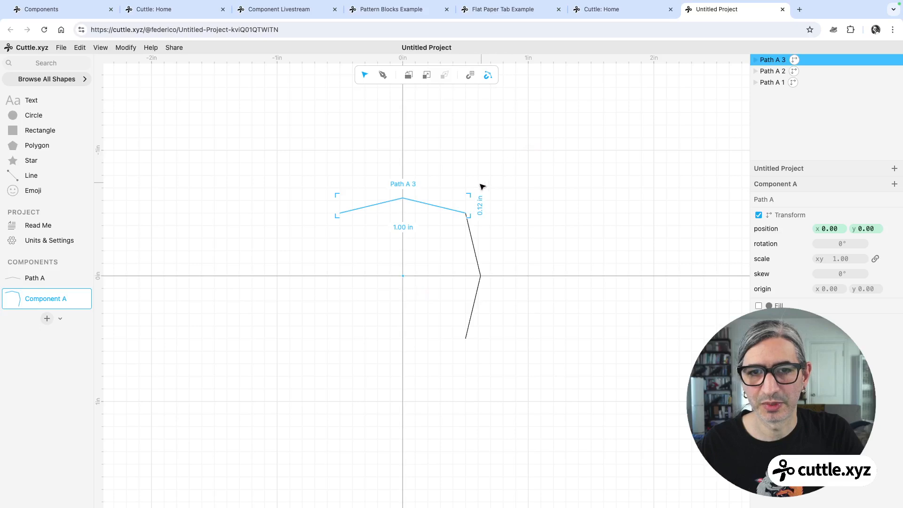
left_click_drag(472, 192, 310, 367)
Place a fourth Path A instance at the origin and rotate it to form the left side, closing the octagon.
left_click_drag(20, 280, 403, 278)
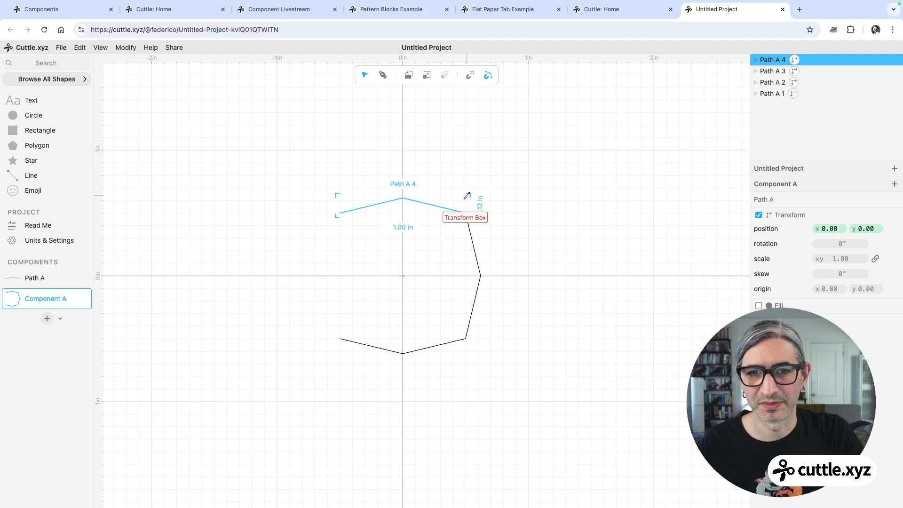
left_click_drag(470, 192, 297, 177)
left_click(357, 151)
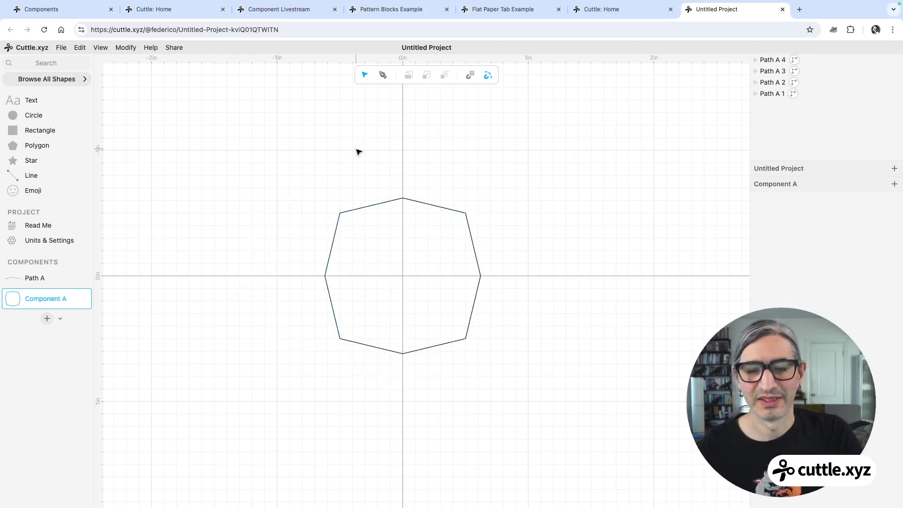
Open the Path A component, move its peak point up and to the left, and return to Component A.
scroll(363, 157, "up", 1)
scroll(362, 157, "up", 1)
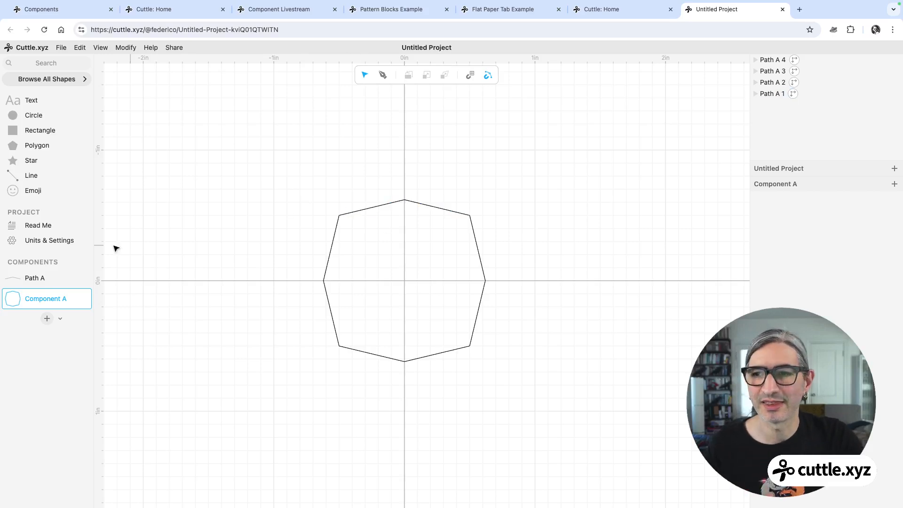
left_click(28, 277)
left_click(422, 194)
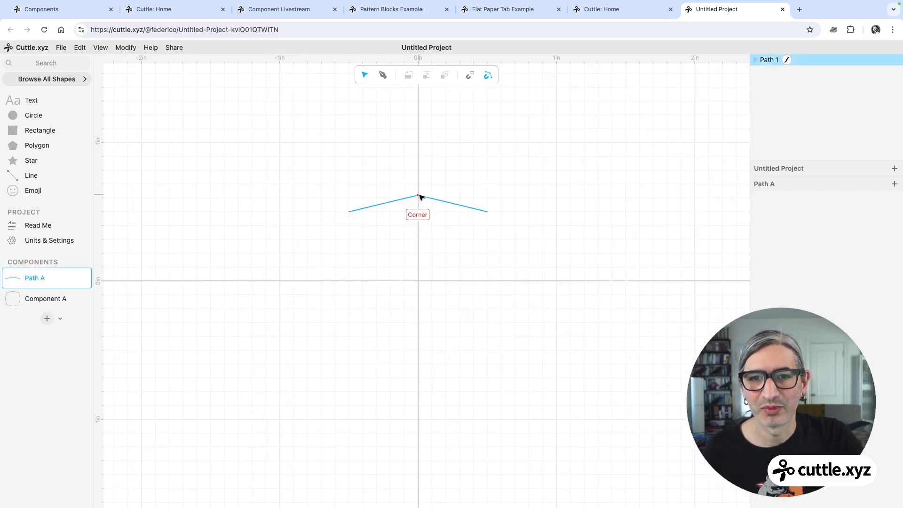
left_click_drag(421, 198, 392, 185)
left_click(267, 228)
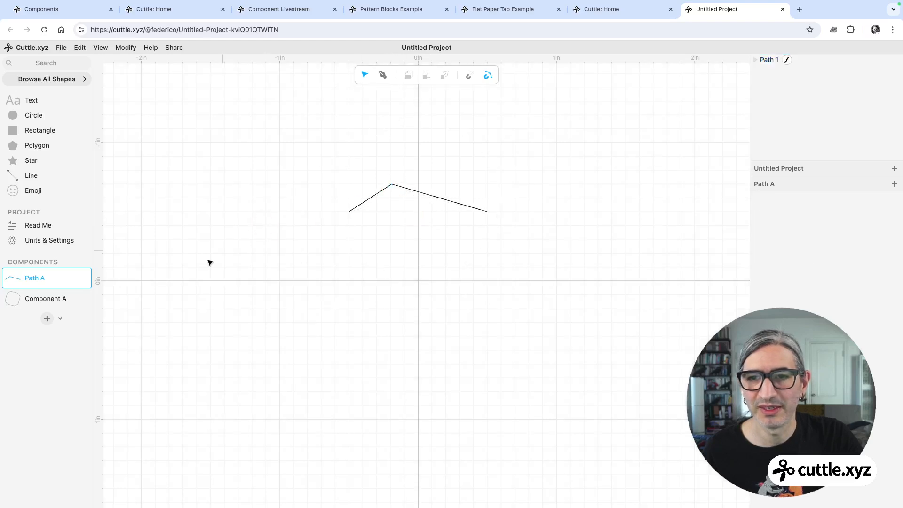
left_click(29, 296)
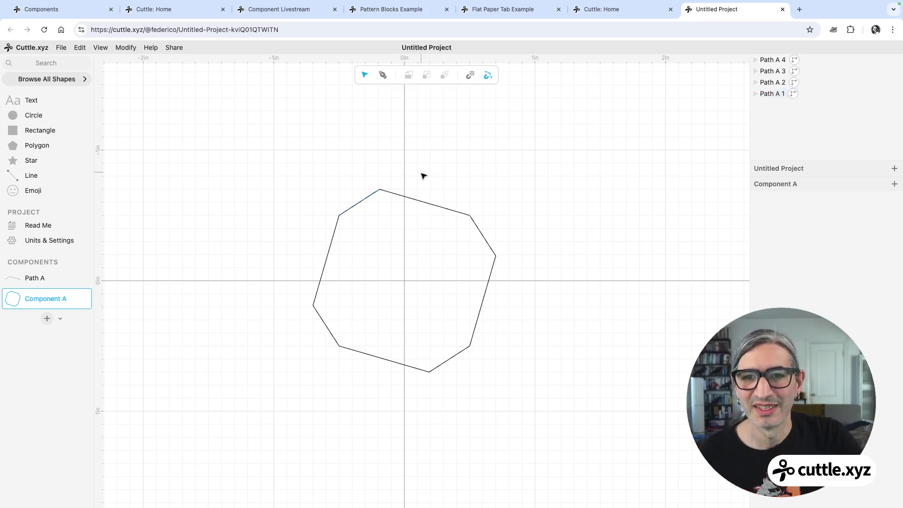
Edit the path inside a Path A instance and move its peak point higher, just right of the vertical axis, making a star.
left_click(380, 191)
left_click(381, 190)
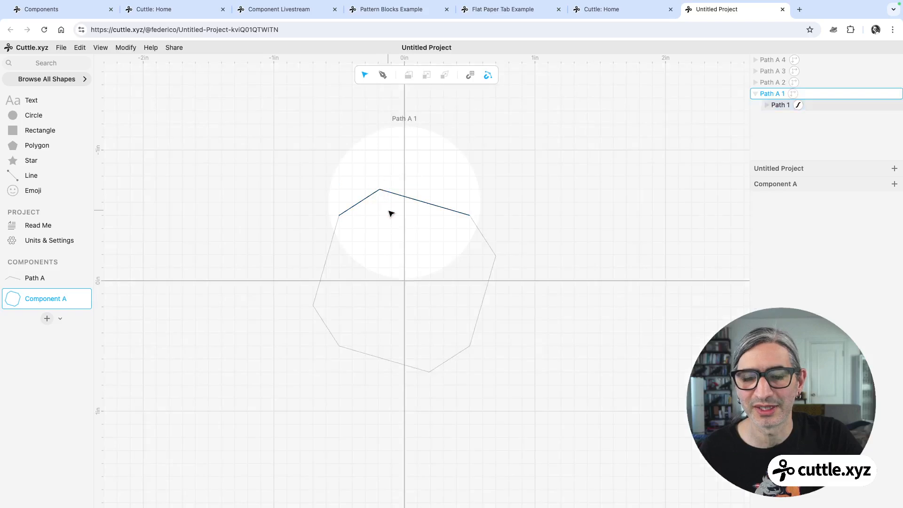
left_click(381, 191)
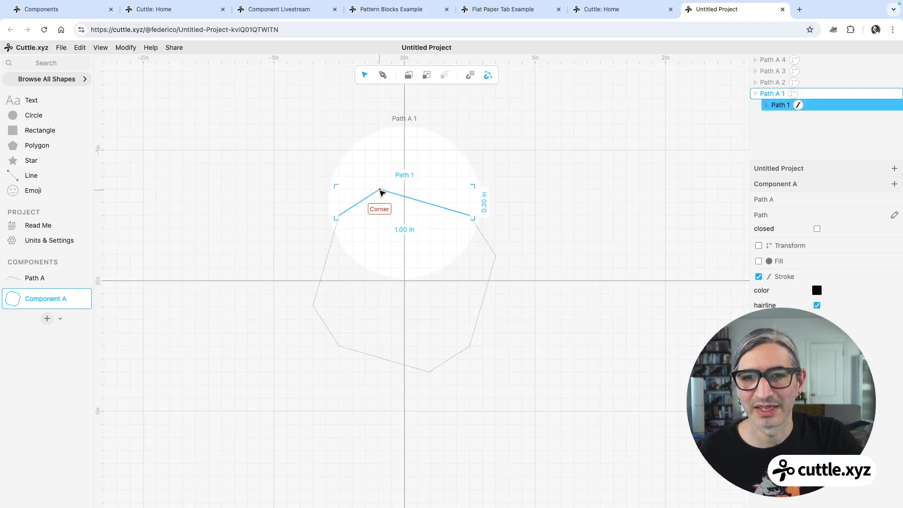
left_click(382, 192)
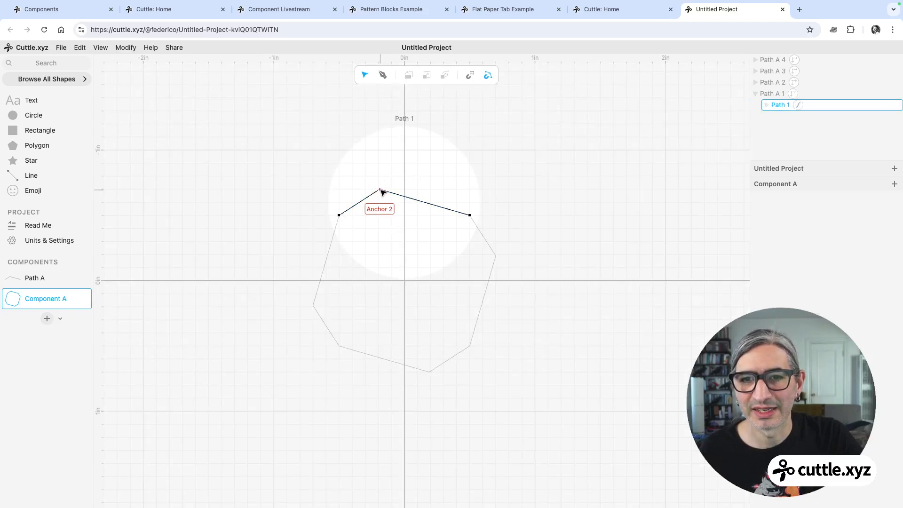
left_click_drag(381, 192, 294, 132)
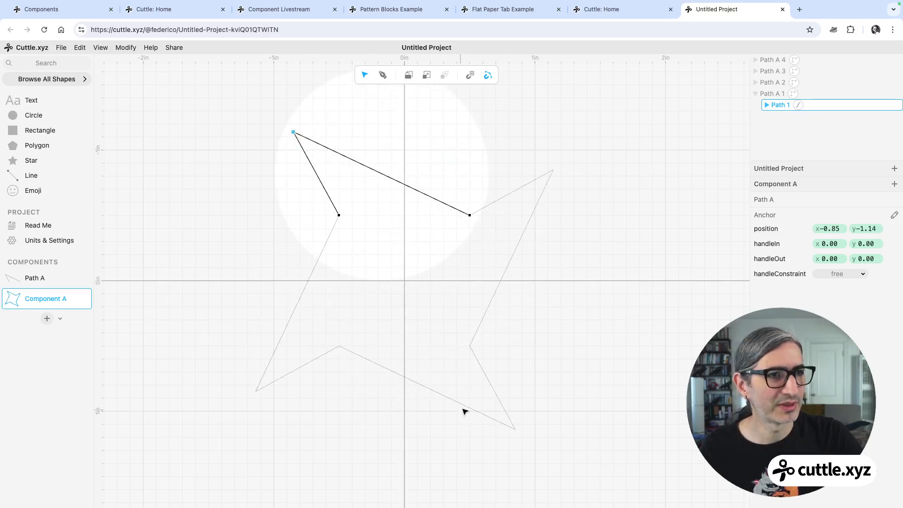
mouse_move(294, 132)
left_mouse_down()
mouse_move(386, 157)
mouse_move(401, 171)
mouse_move(355, 147)
mouse_move(324, 164)
mouse_move(360, 137)
mouse_move(445, 168)
mouse_move(455, 158)
mouse_move(416, 120)
left_mouse_up()
left_click(499, 154)
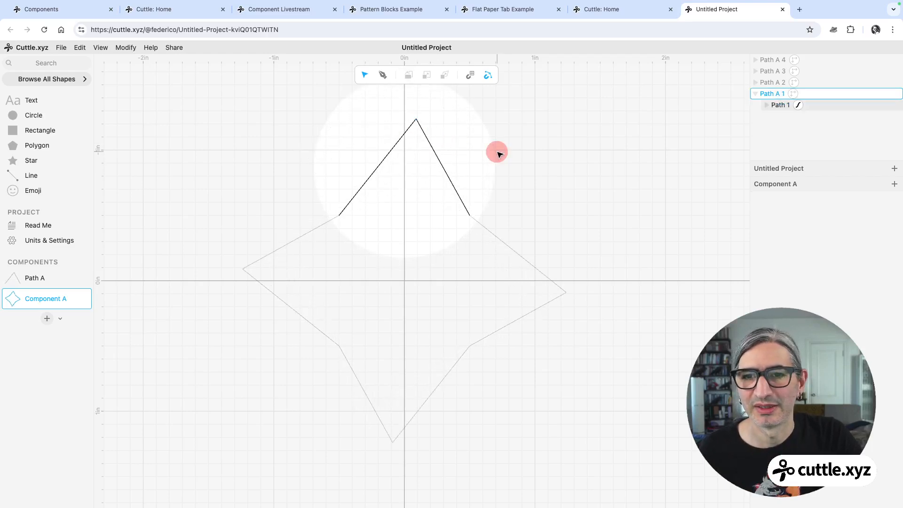
Bend the path's right segment outward into a curve and adjust its handle.
double_click(441, 167)
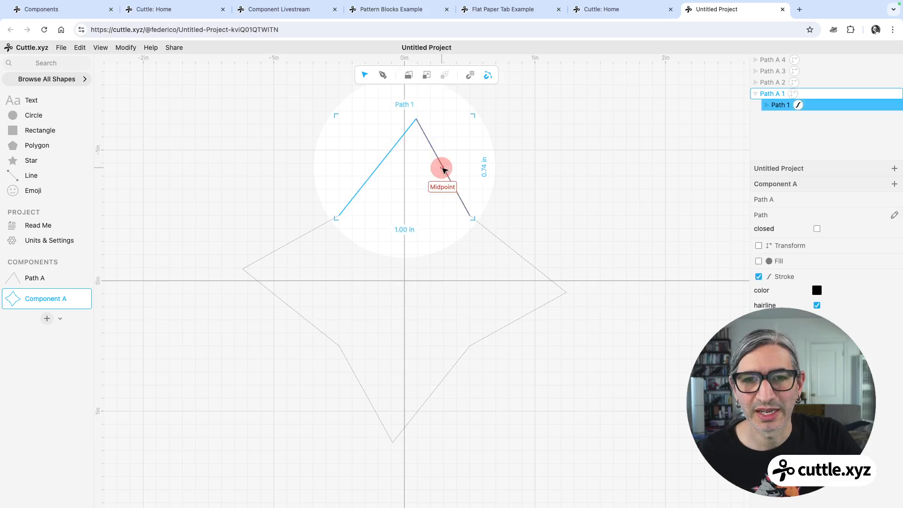
left_click_drag(440, 168, 487, 155)
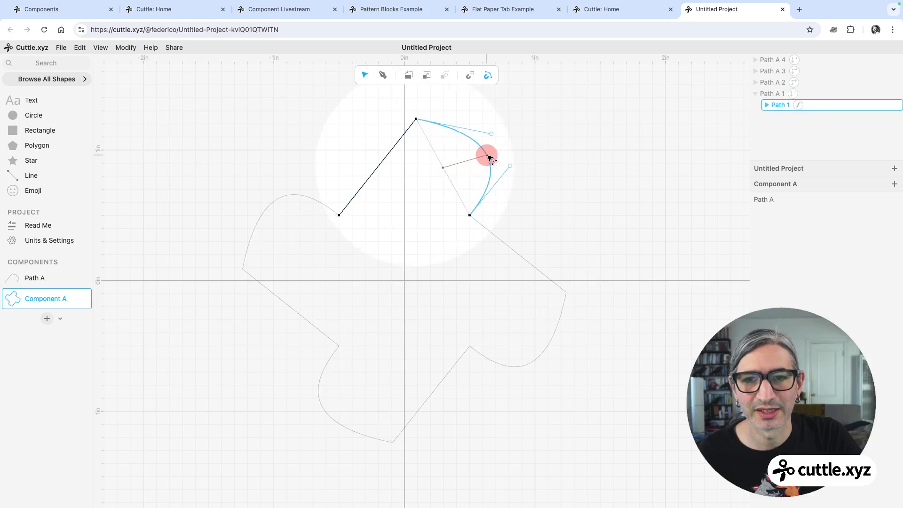
left_click_drag(384, 158, 358, 216)
Curve the left segment by pulling its anchor's handle to the canvas origin, then adjust the other handle, forming a pinwheel.
left_click_drag(404, 238, 405, 280)
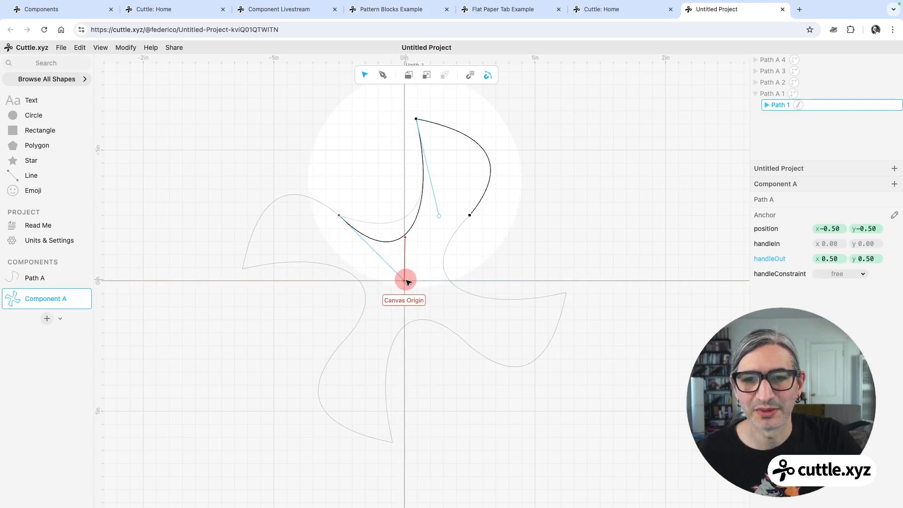
left_click_drag(440, 217, 455, 196)
left_click(631, 219)
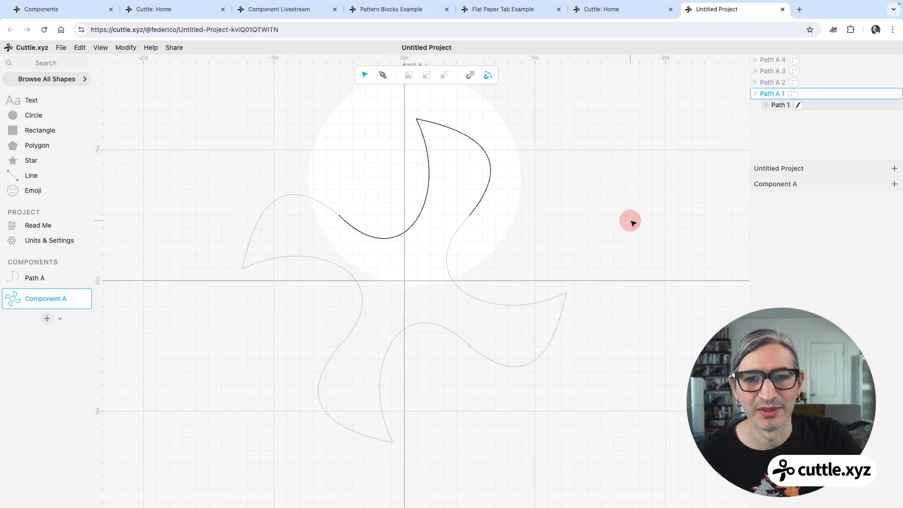
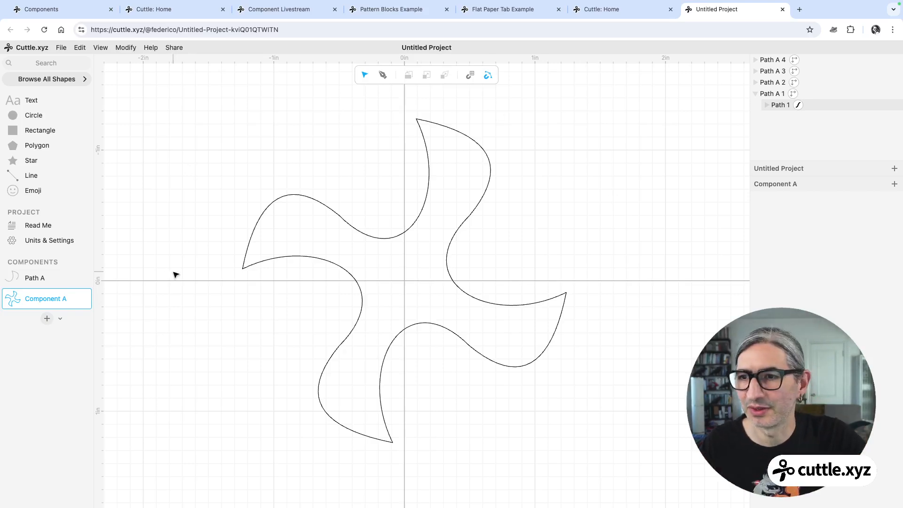
Open the Path A component to view its shape, then return to Component A and inspect a path instance.
left_click(44, 279)
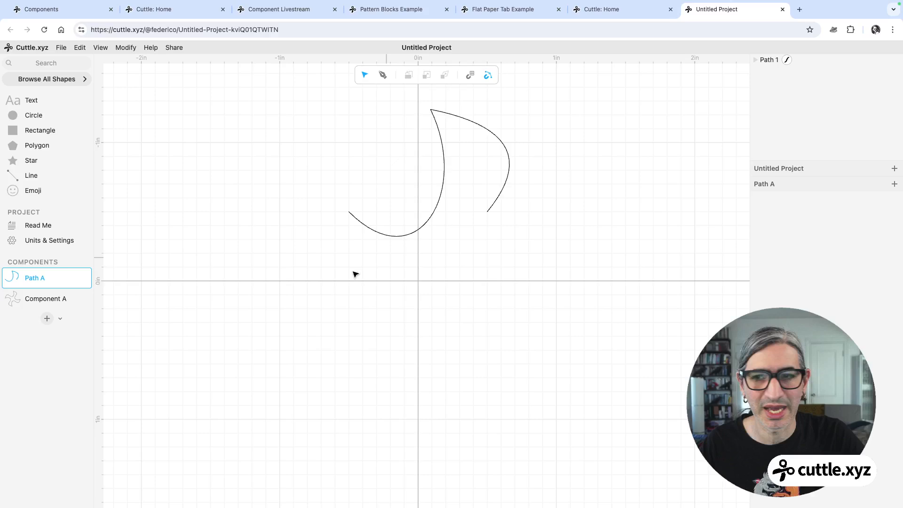
left_click(53, 299)
left_click(419, 214)
double_click(420, 215)
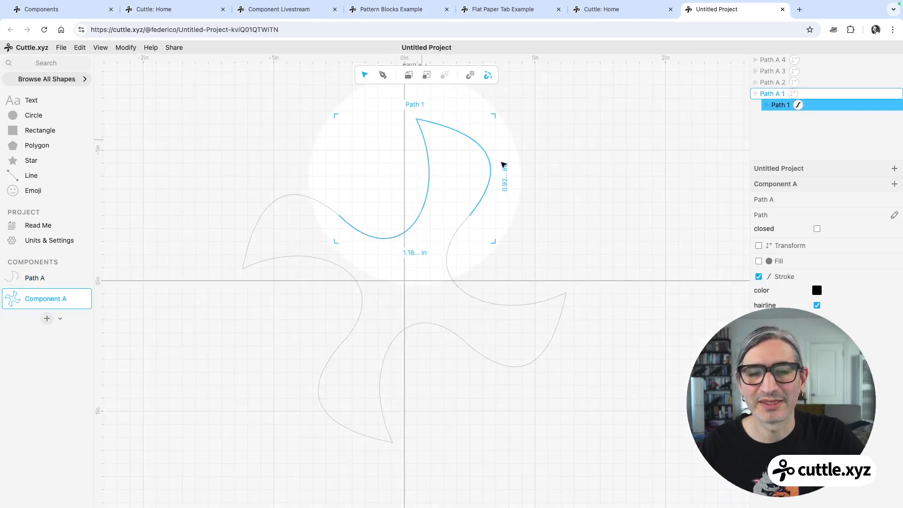
left_click(655, 190)
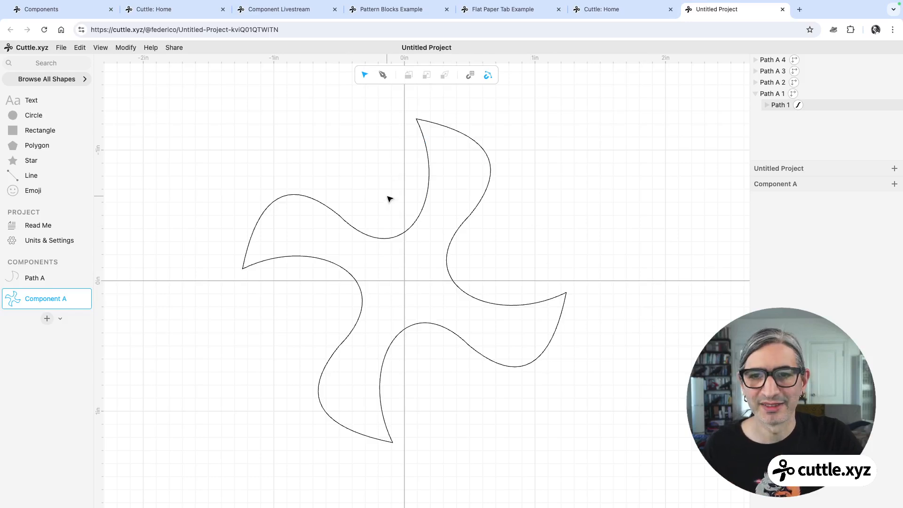
Rename Component A as Tile.
double_click(31, 298)
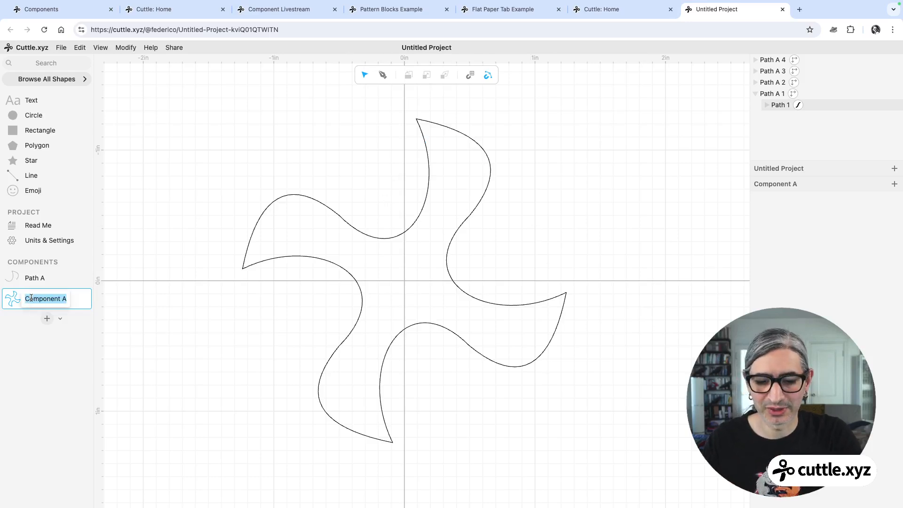
type("Tile")
key("Return")
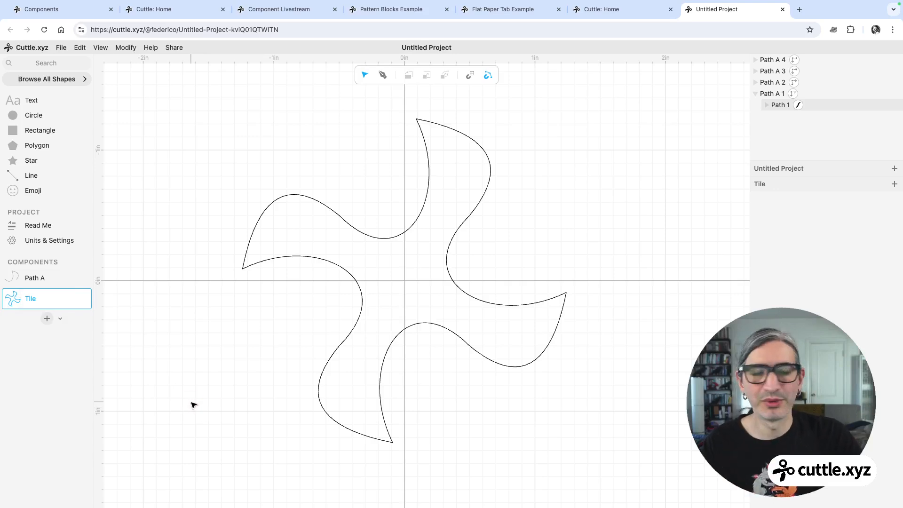
Create a new component and place three Tile instances side by side in an overlapping row.
left_click(45, 319)
left_click_drag(20, 300, 426, 299)
left_click_drag(14, 299, 494, 296)
left_click_drag(20, 298, 562, 298)
left_click(535, 202)
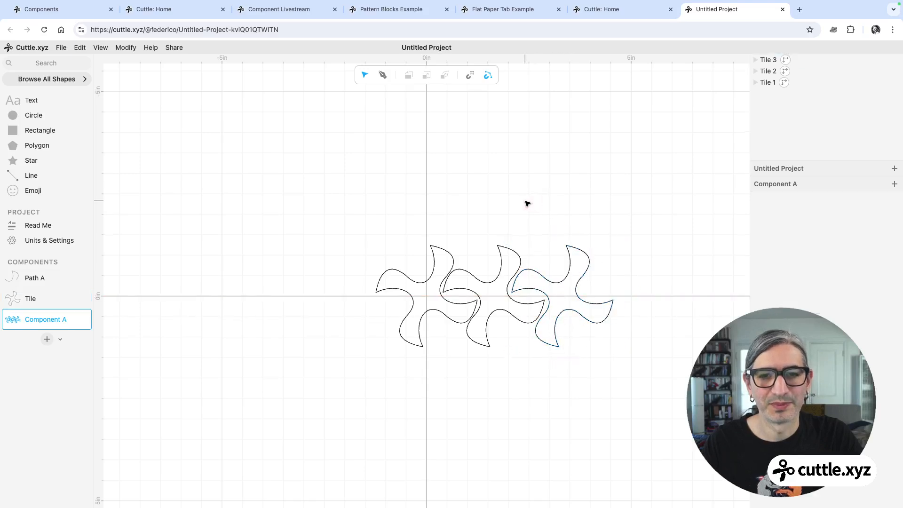
Add more Tile instances in a second row beneath the first, interlocking them with the row above.
scroll(516, 207, "up", 4)
middle_click_drag(479, 196, 442, 146)
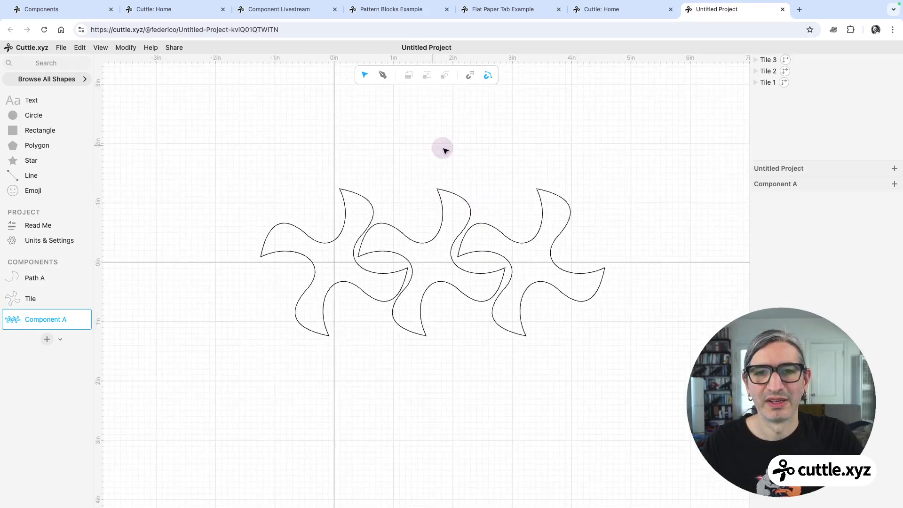
left_click(569, 233)
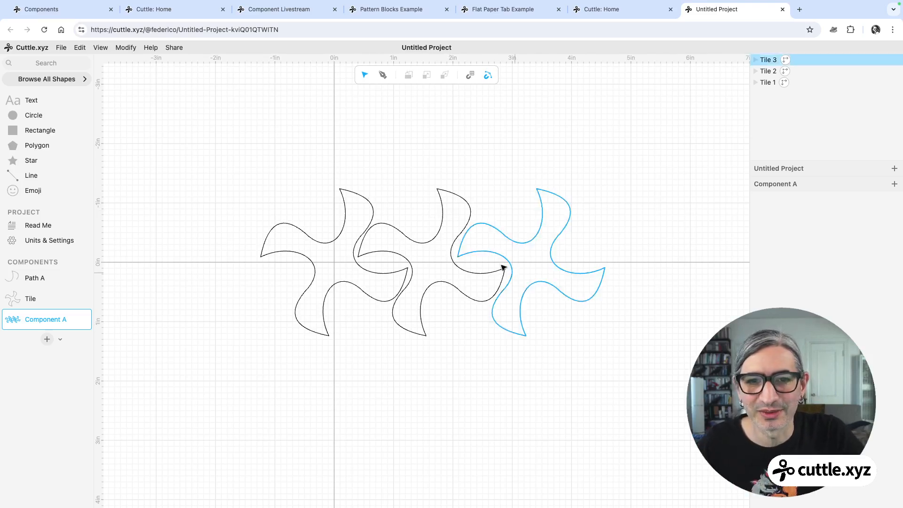
left_click(16, 298)
left_click_drag(16, 298, 422, 357)
left_click(402, 124)
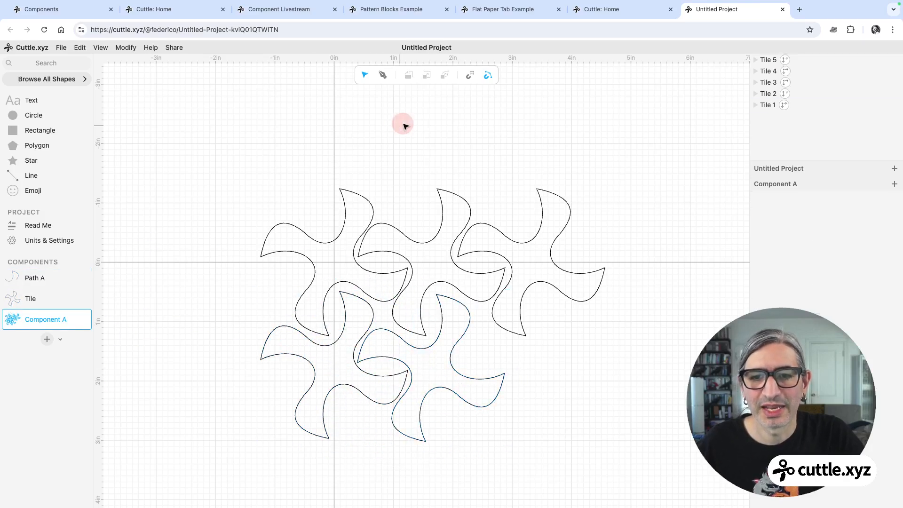
Edit the path inside the first Tile instance and drag its handle far down and left to reshape every tile.
left_click(371, 205)
double_click(371, 205)
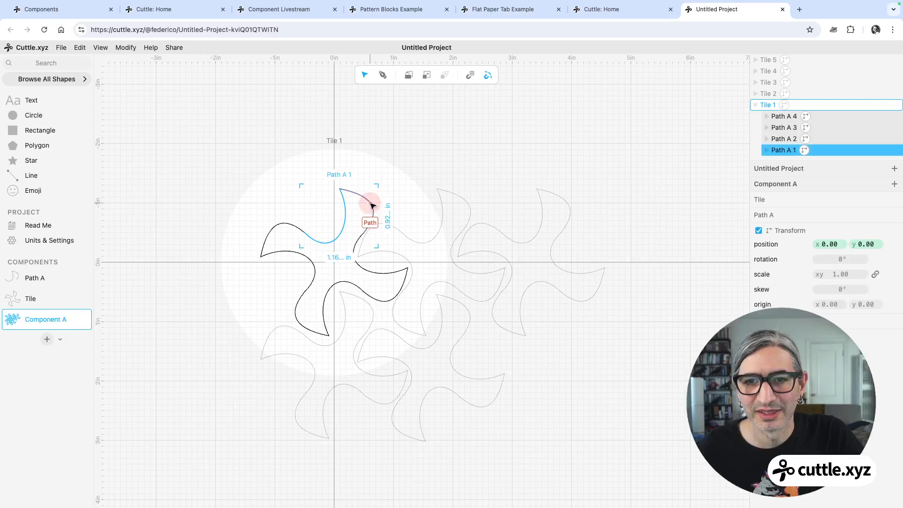
double_click(372, 210)
double_click(373, 208)
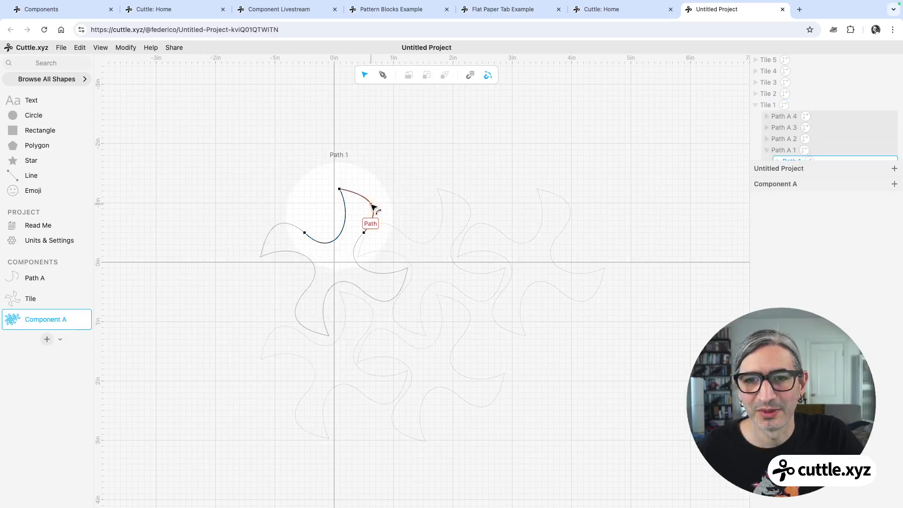
left_click_drag(346, 225, 270, 349)
left_click(642, 369)
left_click(643, 371)
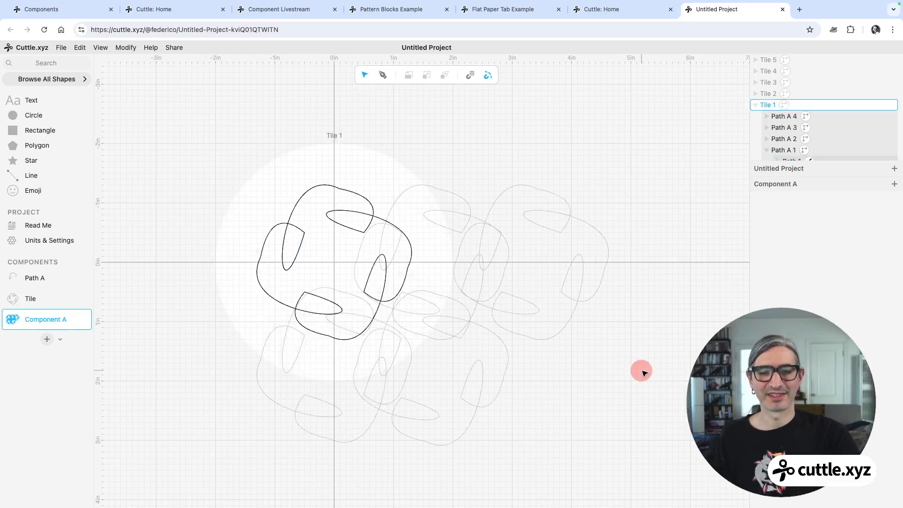
left_click(642, 372)
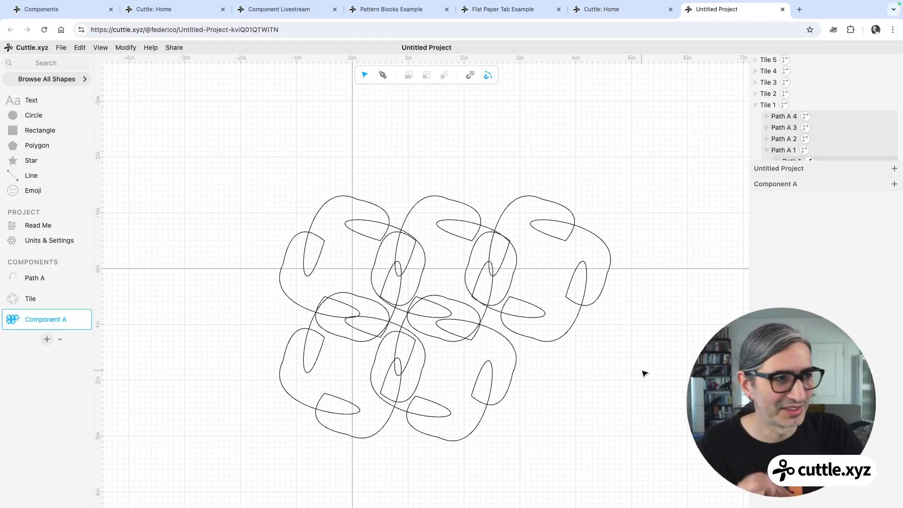
Browse through the other open project tabs, ending on the Components project.
scroll(604, 353, "up", 1)
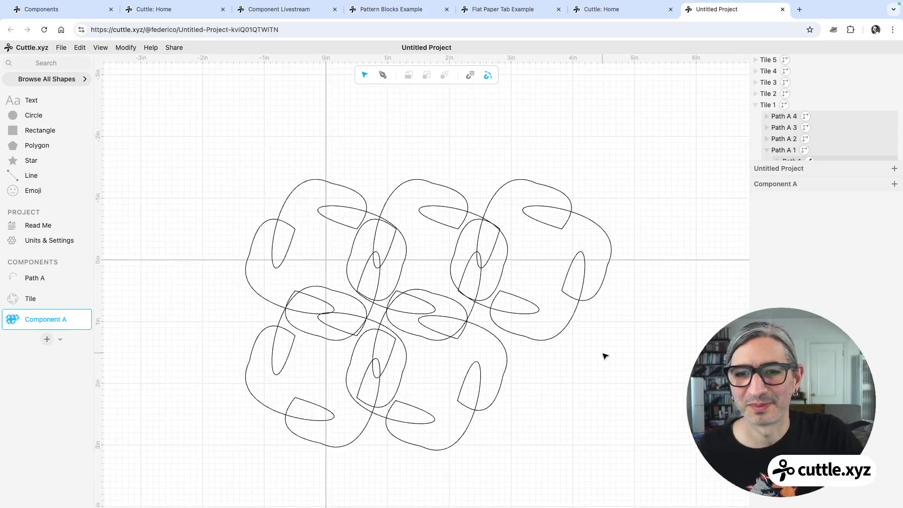
middle_click_drag(604, 353, 606, 322)
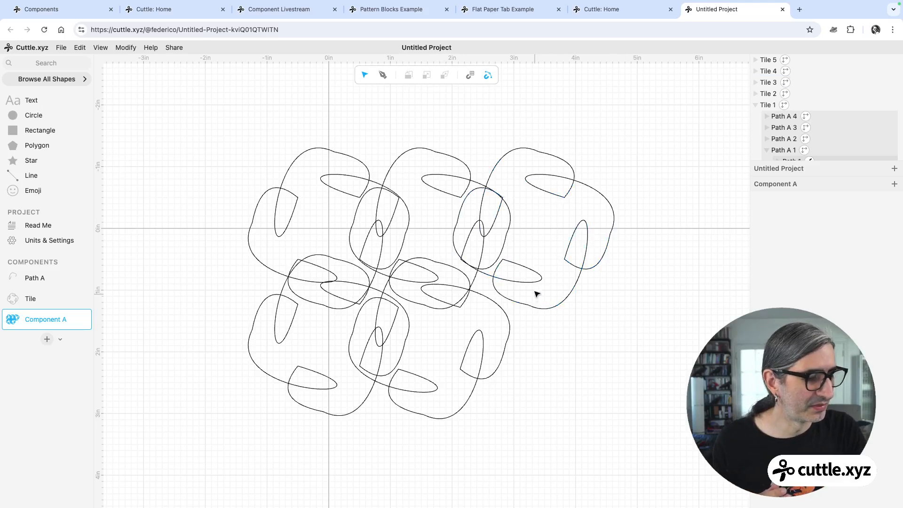
left_click(590, 365)
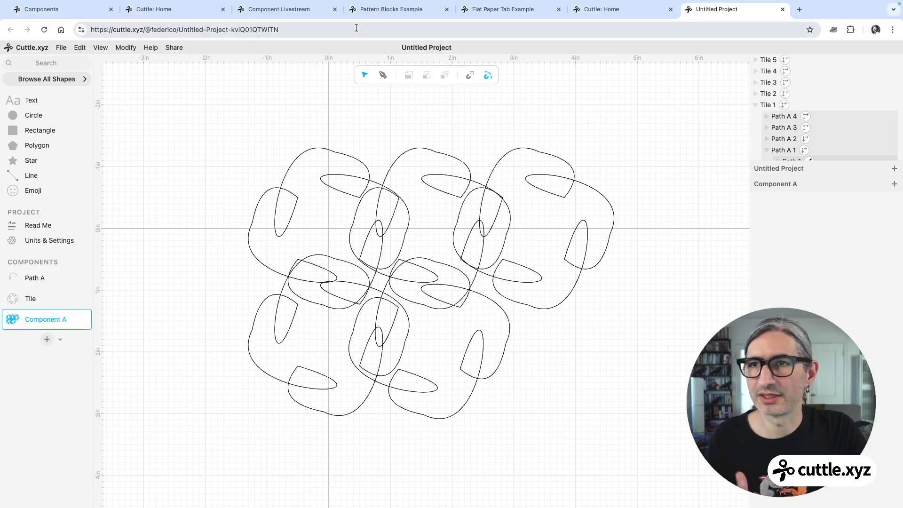
left_click(182, 10)
left_click(294, 9)
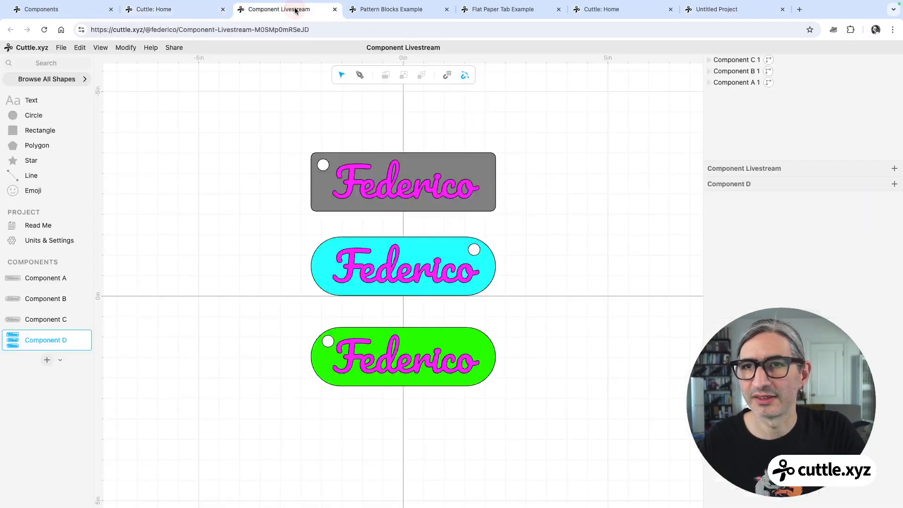
left_click(393, 9)
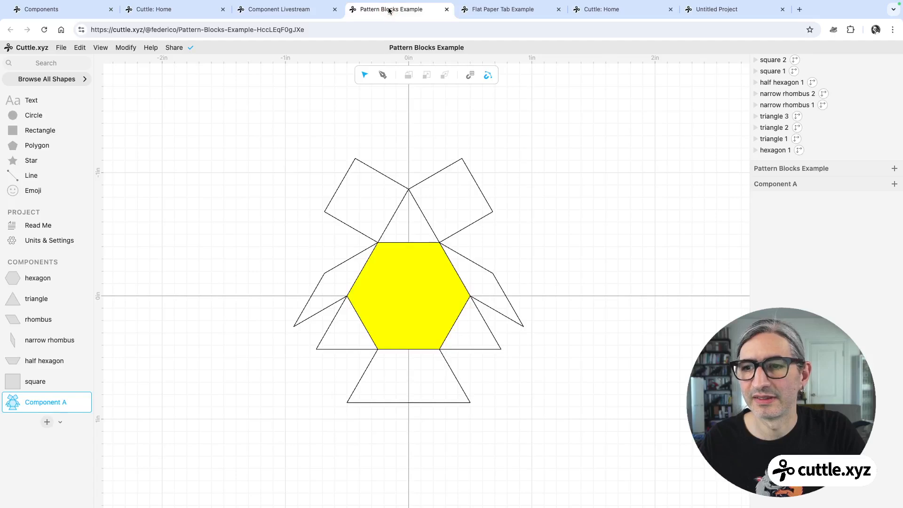
left_click(471, 9)
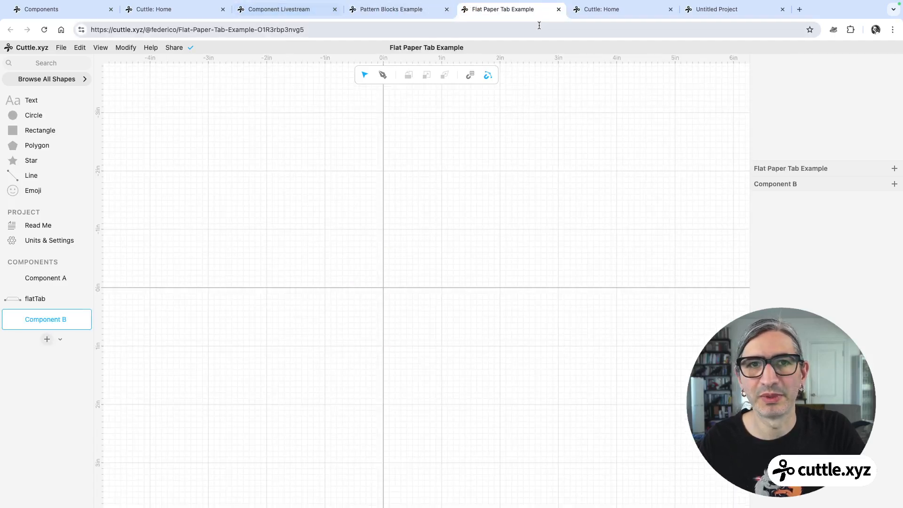
left_click(588, 11)
left_click(65, 10)
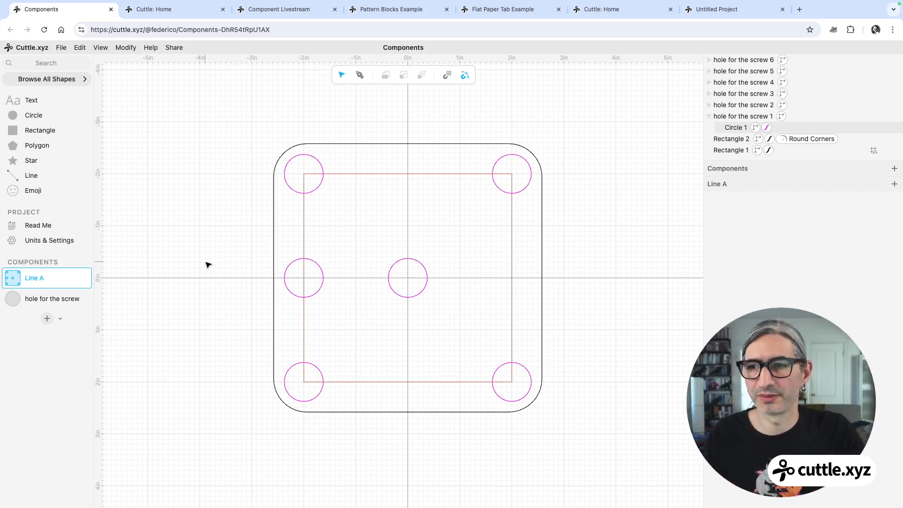
Open the hole for the screw component and add a circle at its centre.
left_click(66, 299)
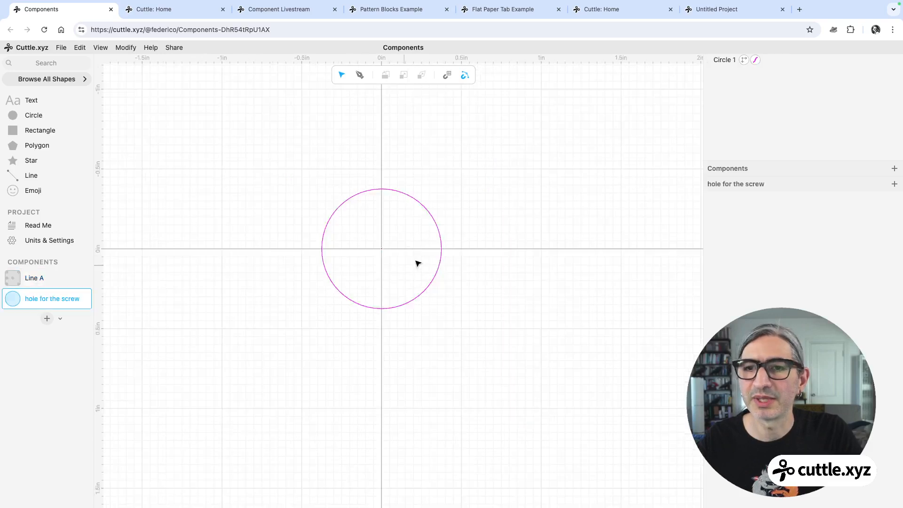
scroll(419, 260, "up", 2)
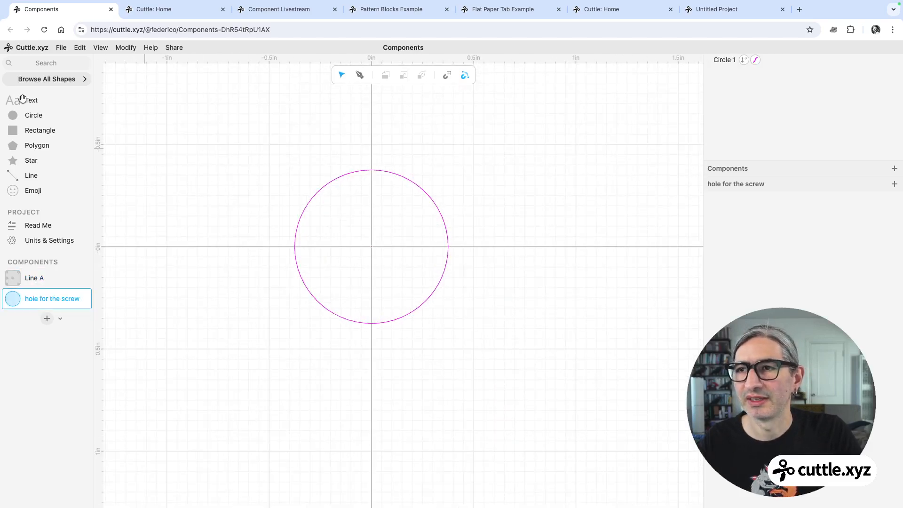
left_click_drag(10, 117, 374, 248)
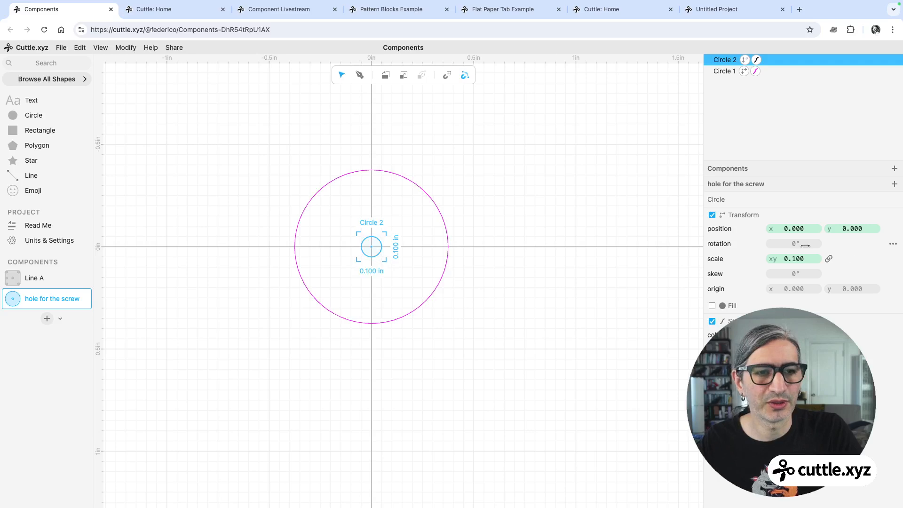
Enlarge the new inner circle, setting its scale to 0.5.
left_click_drag(797, 259, 859, 256)
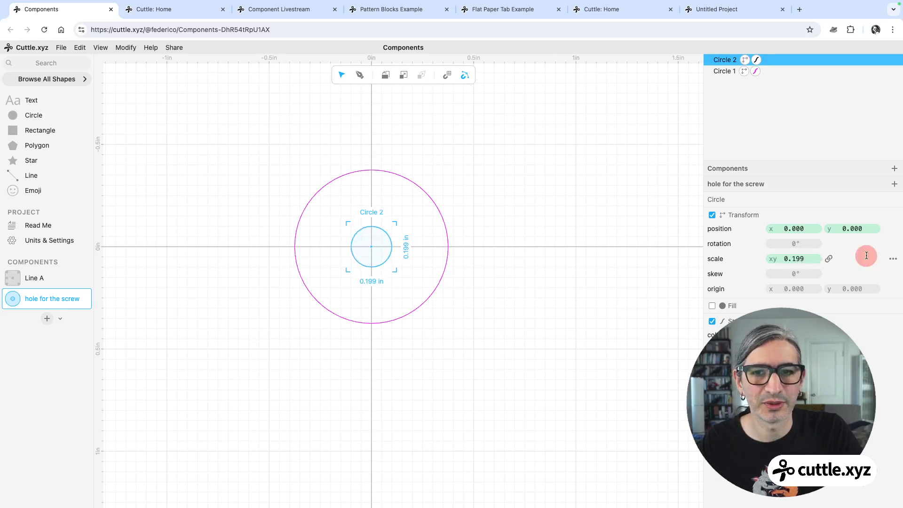
left_click_drag(798, 260, 869, 255)
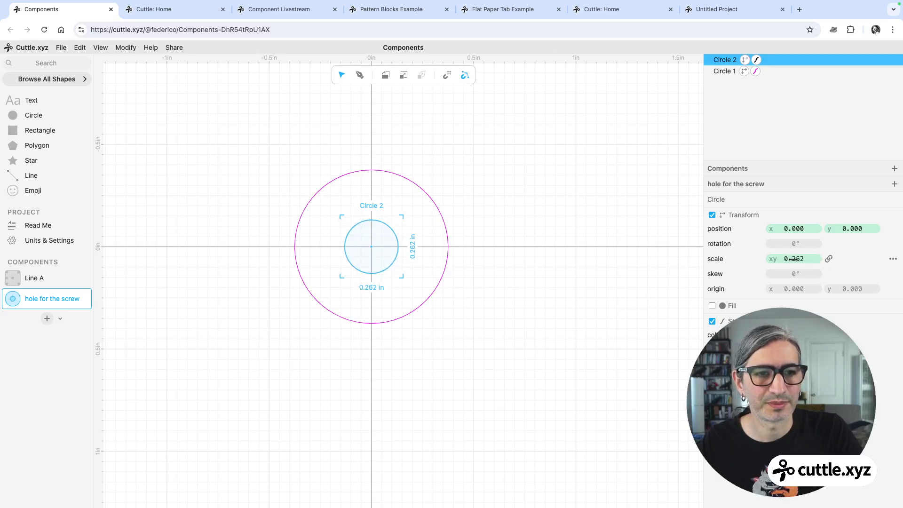
left_click_drag(794, 259, 873, 256)
left_click(479, 166)
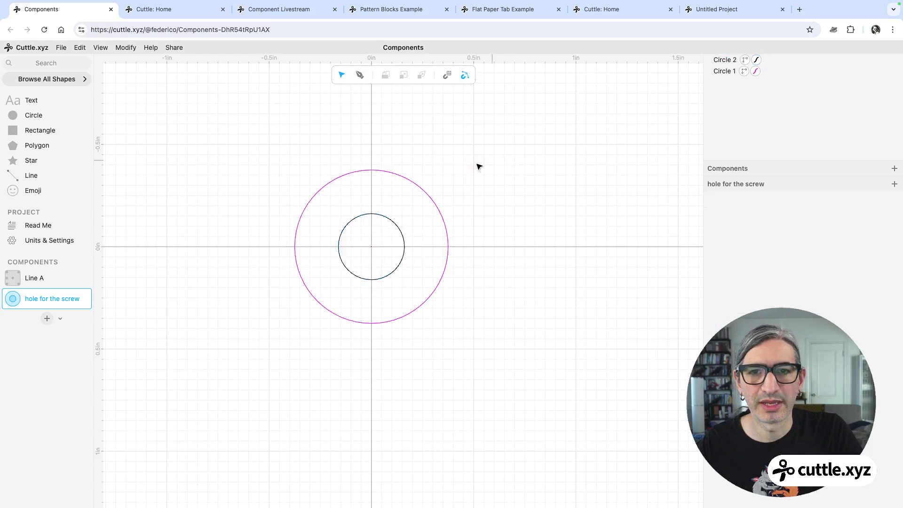
left_click(399, 227)
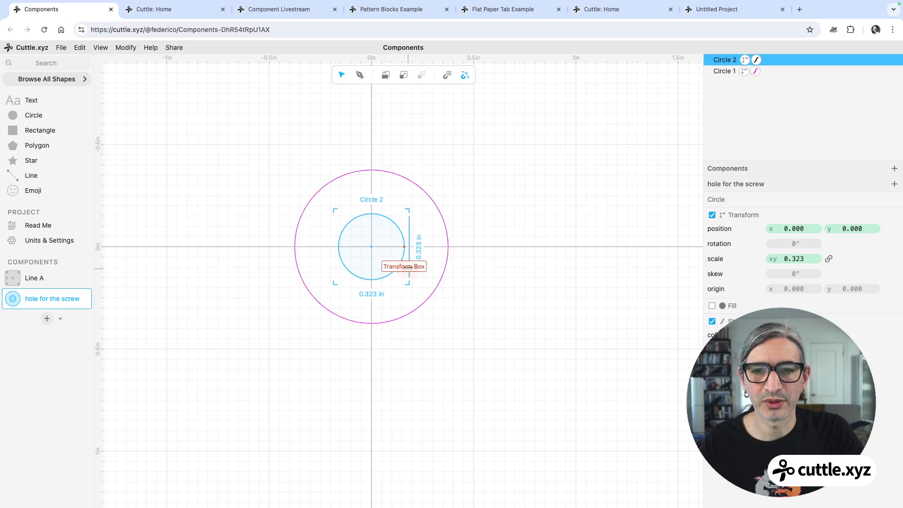
left_click(459, 176)
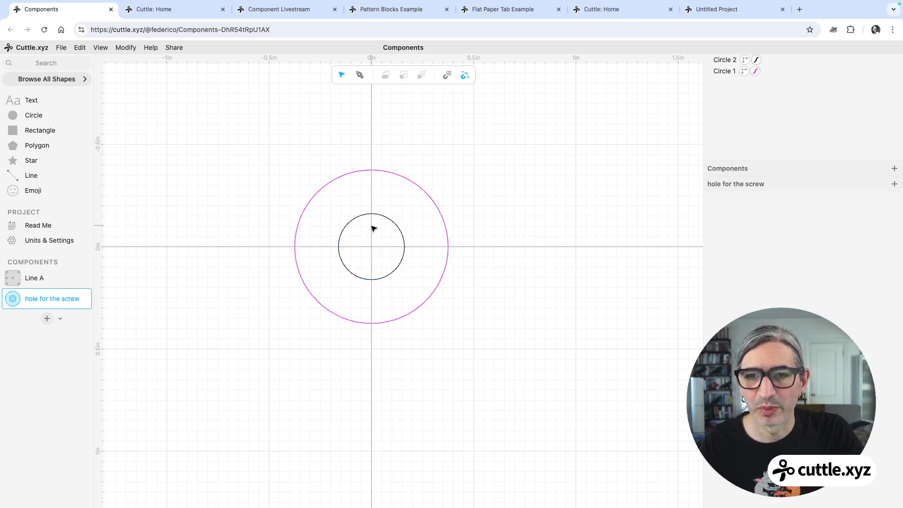
left_click(376, 215)
left_click_drag(786, 260, 889, 257)
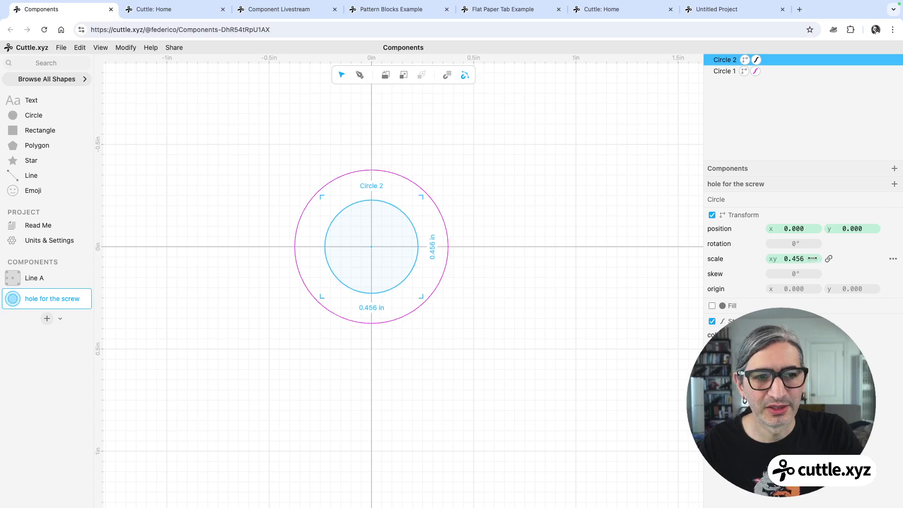
left_click(793, 258)
type("0.")
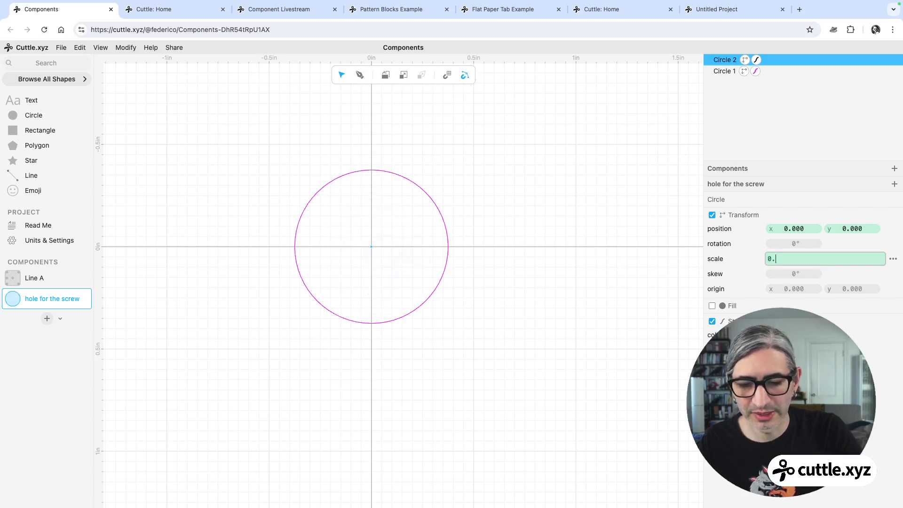
type("5")
left_click(498, 264)
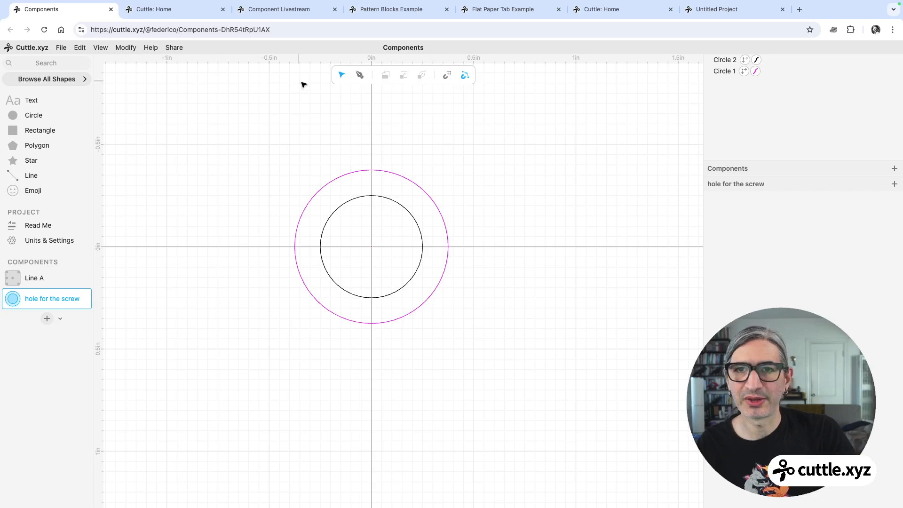
Draw a short vertical line with the Pen tool from the top of the outer circle down to the inner circle.
left_click(360, 75)
left_click(372, 169)
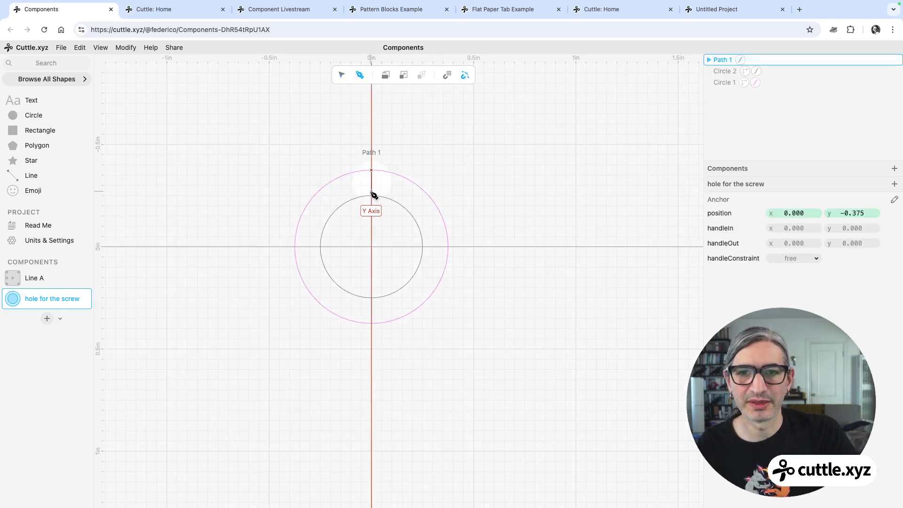
left_click(371, 197)
key("Escape")
left_click(446, 145)
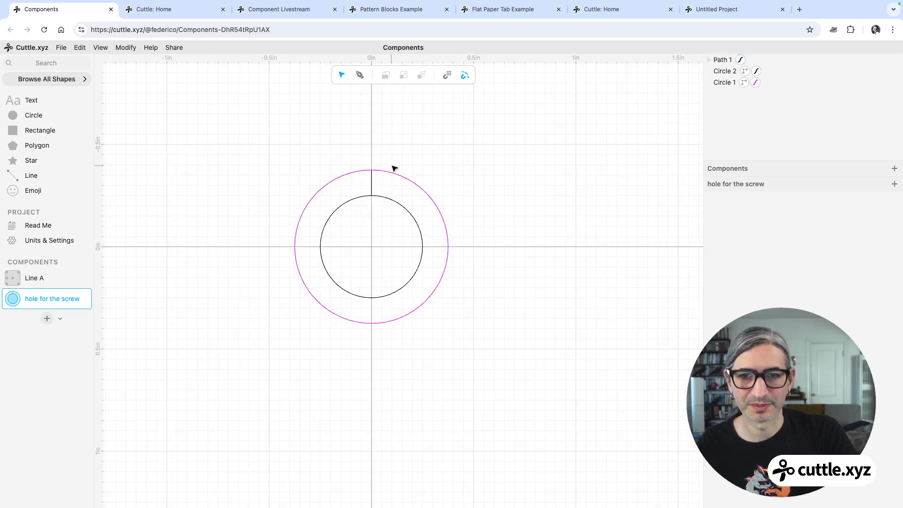
Apply a Rotational Repeat to the short vertical line so it repeats around the hole.
left_click(371, 186)
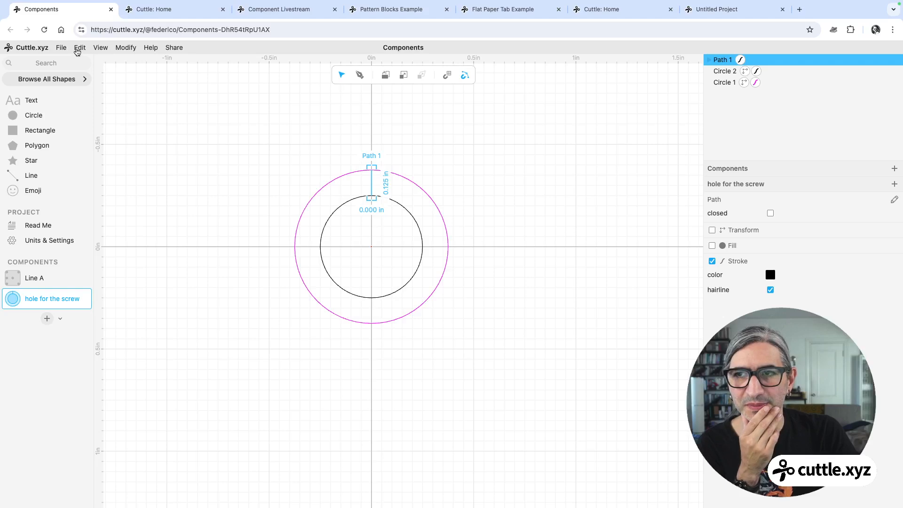
left_click(131, 51)
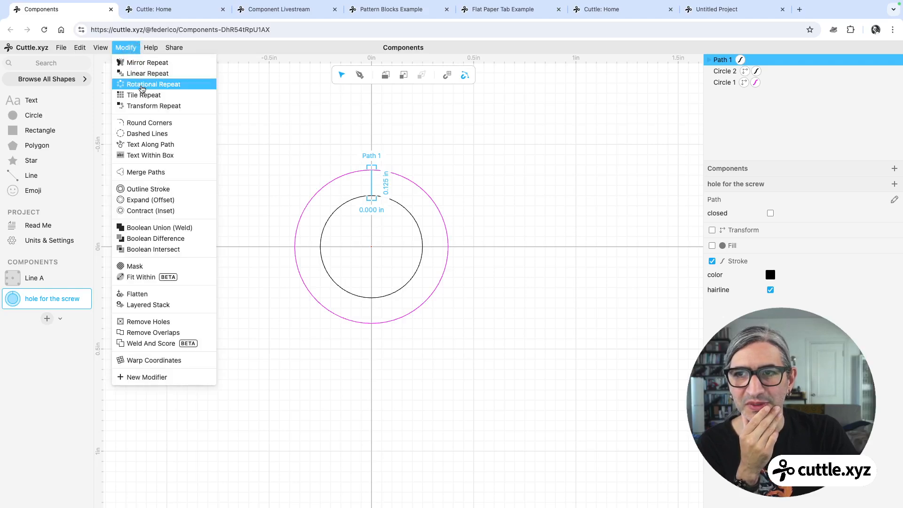
left_click(141, 83)
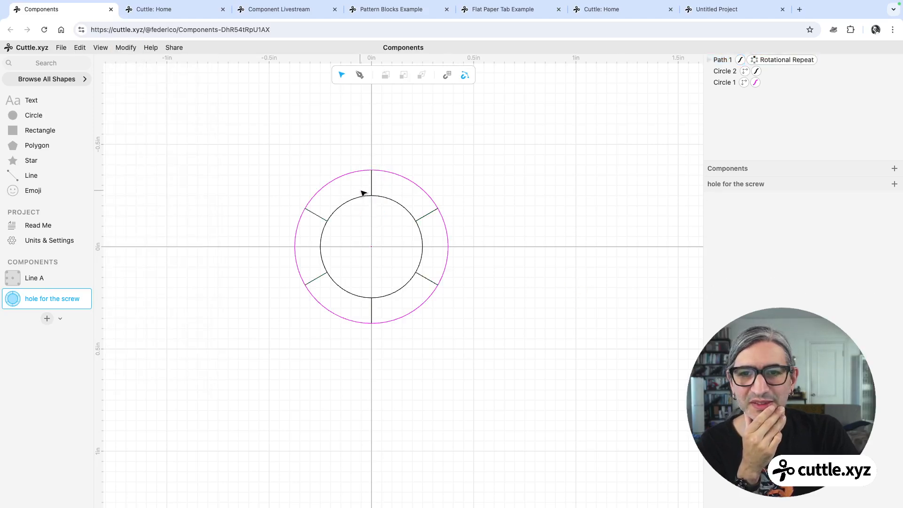
Set the inner circle's stroke colour to magenta.
left_click(371, 185)
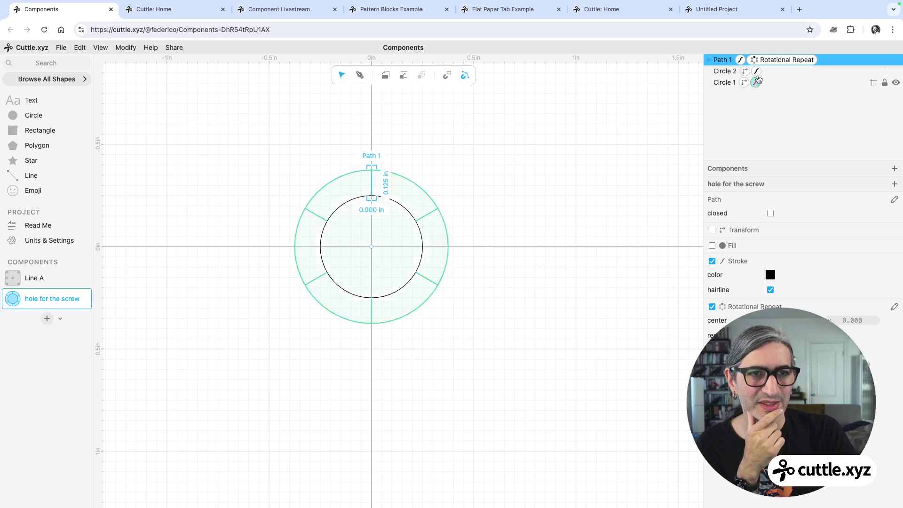
left_click(755, 71)
left_click(770, 212)
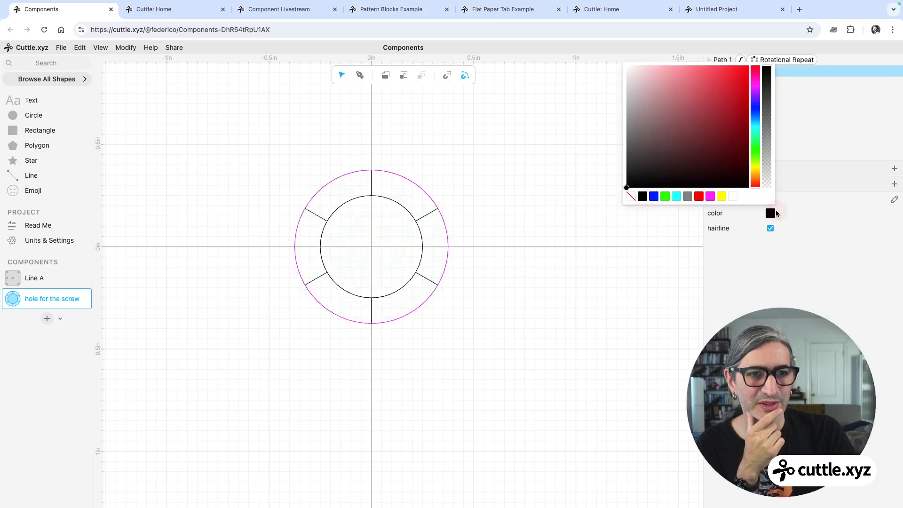
left_click(708, 197)
left_click(638, 227)
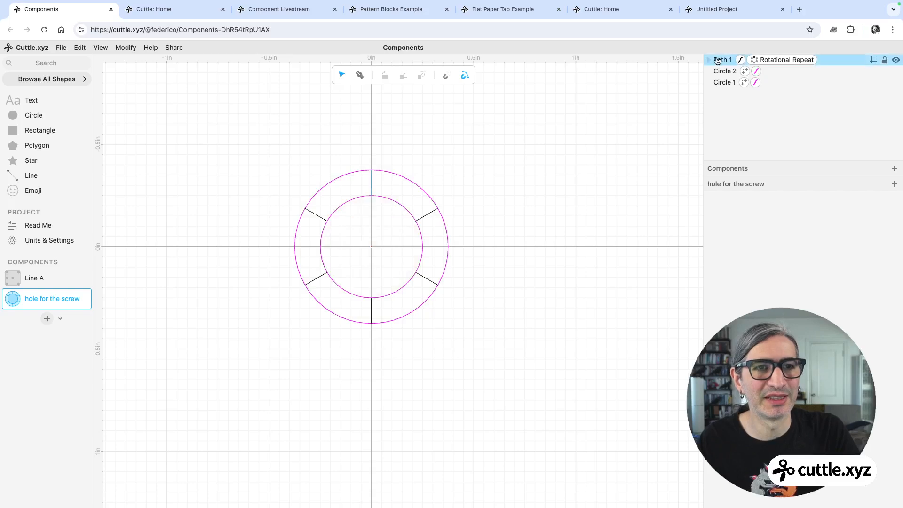
Set the repeated line's stroke colour to magenta.
left_click(717, 61)
left_click(770, 275)
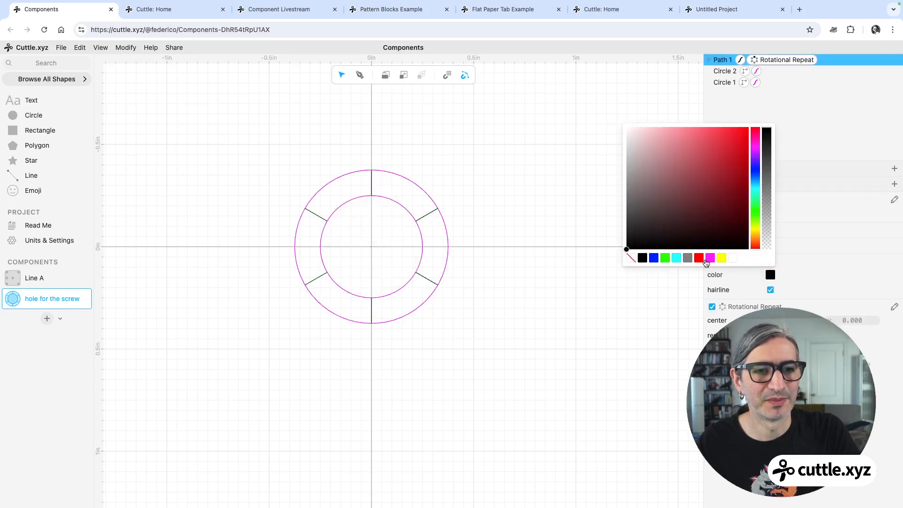
left_click(710, 258)
left_click(597, 272)
Set the inner circle's stroke colour back to black.
left_click(342, 205)
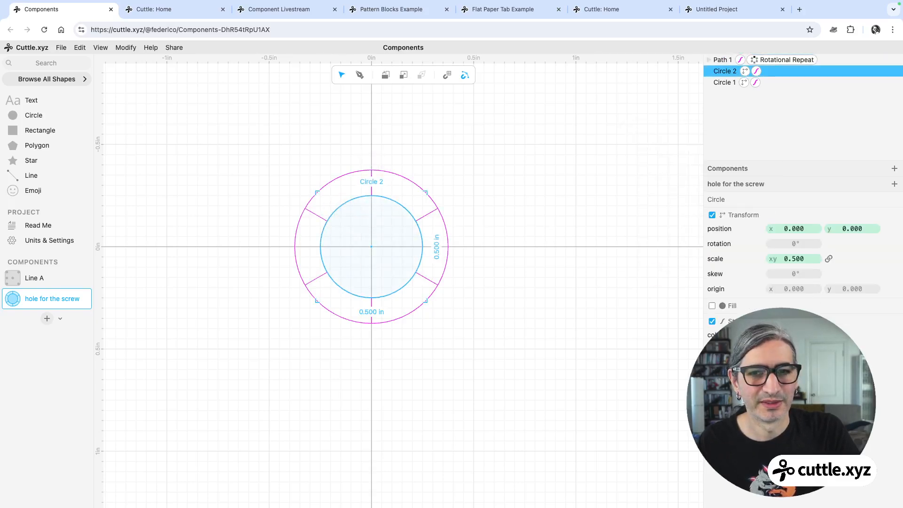
left_click(770, 334)
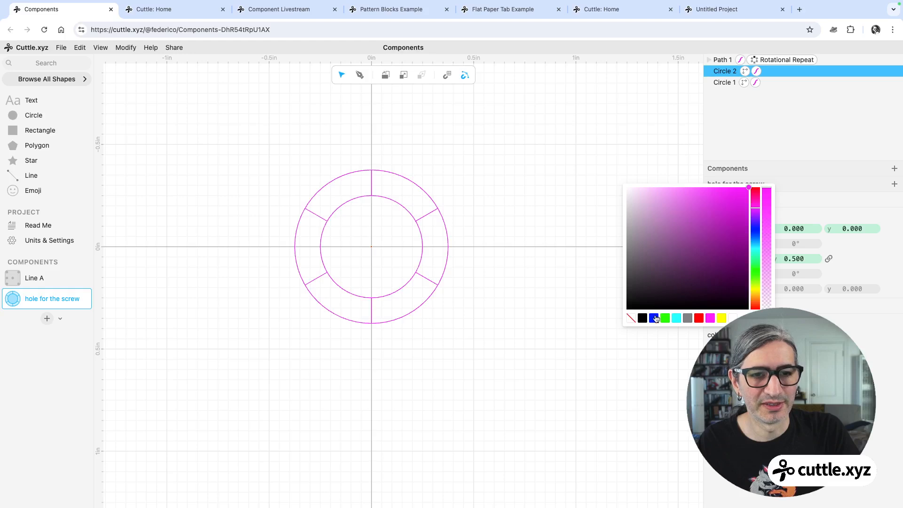
left_click(656, 318)
left_click(452, 270)
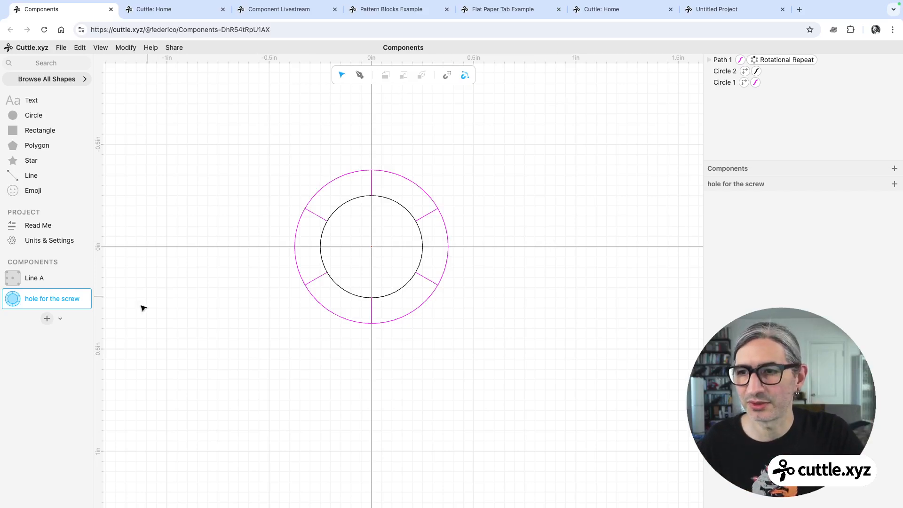
Open the Line A component and delete the middle-left screw hole from the plate.
left_click(71, 277)
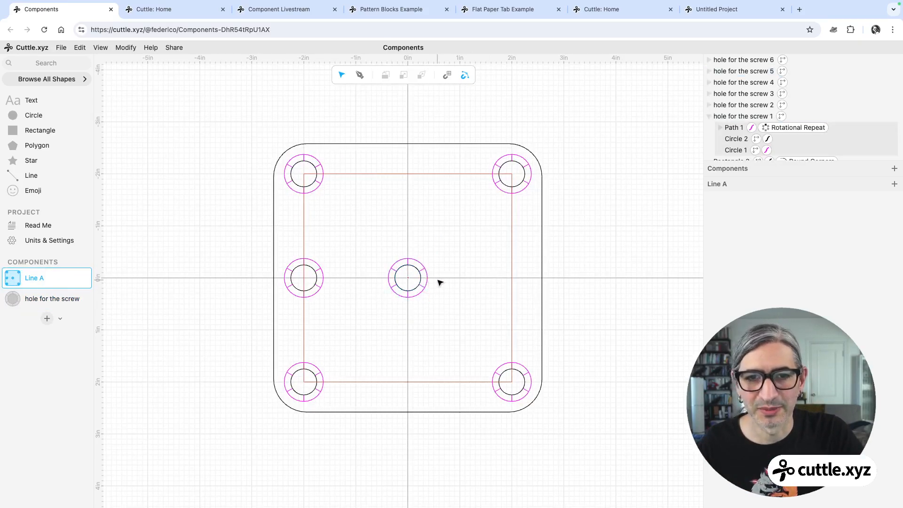
left_click(324, 271)
key("Delete")
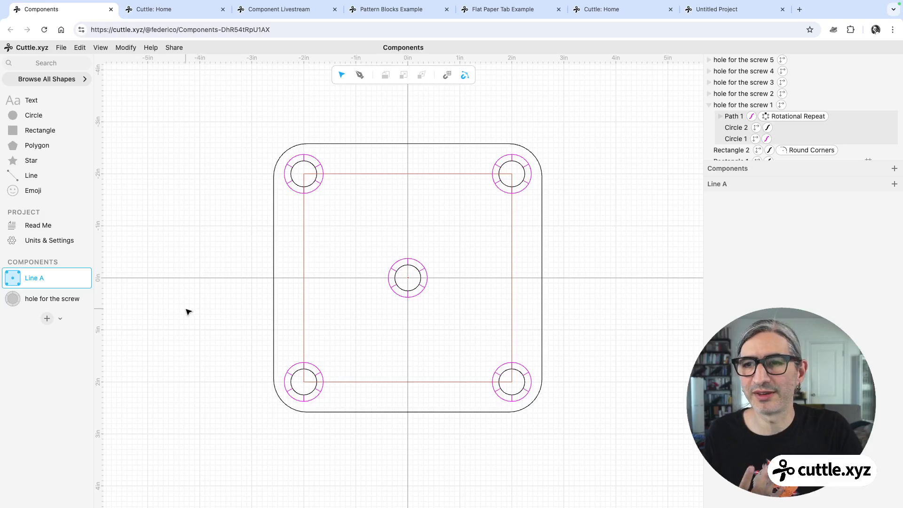
Return to the hole for the screw component and copy the component.
left_click(52, 303)
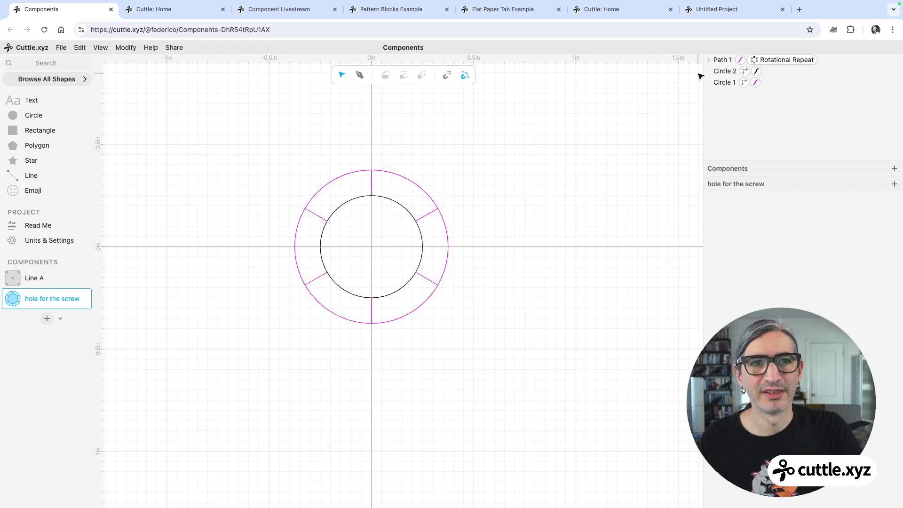
mouse_move(88, 298)
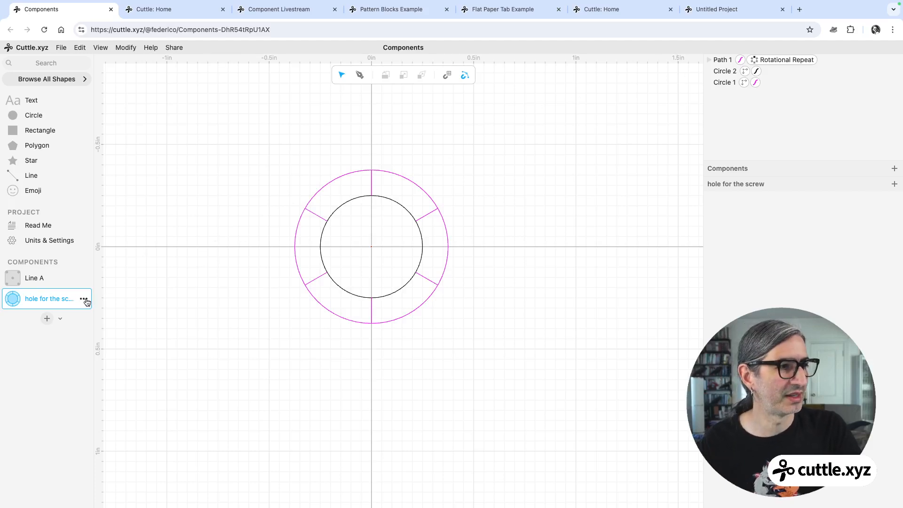
left_click(84, 299)
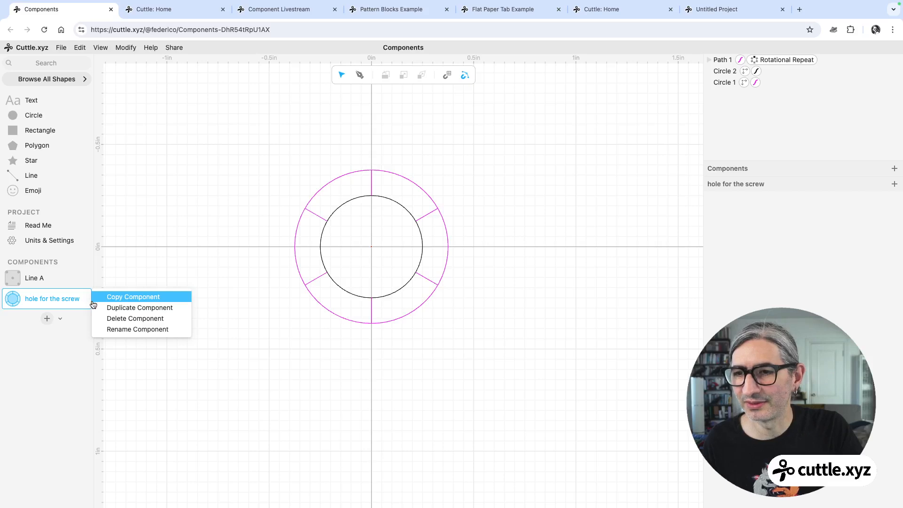
left_click(122, 300)
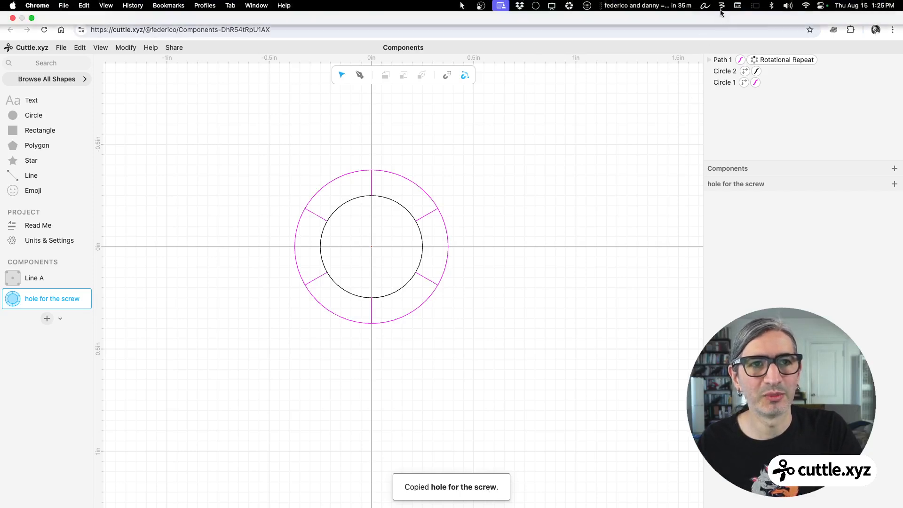
Switch to the Untitled Project tab and paste the hole for the screw component there.
left_click(719, 11)
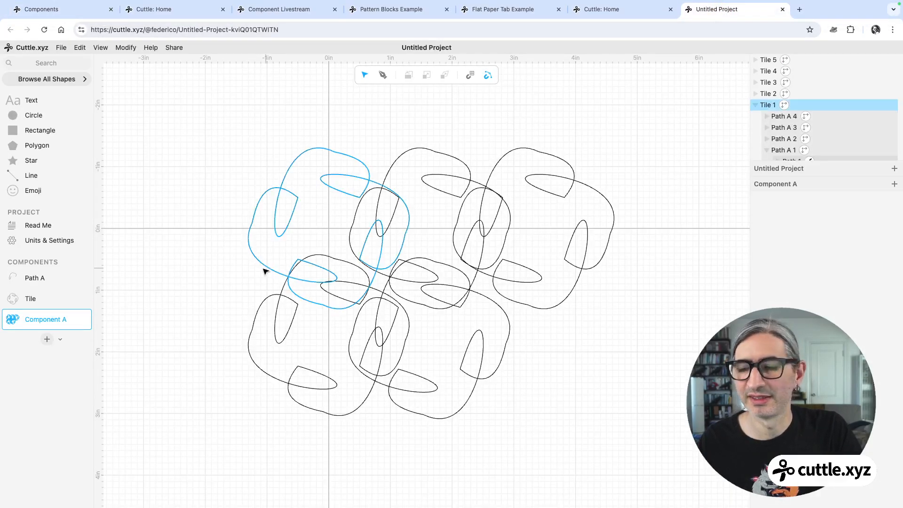
left_click(80, 47)
left_click(99, 128)
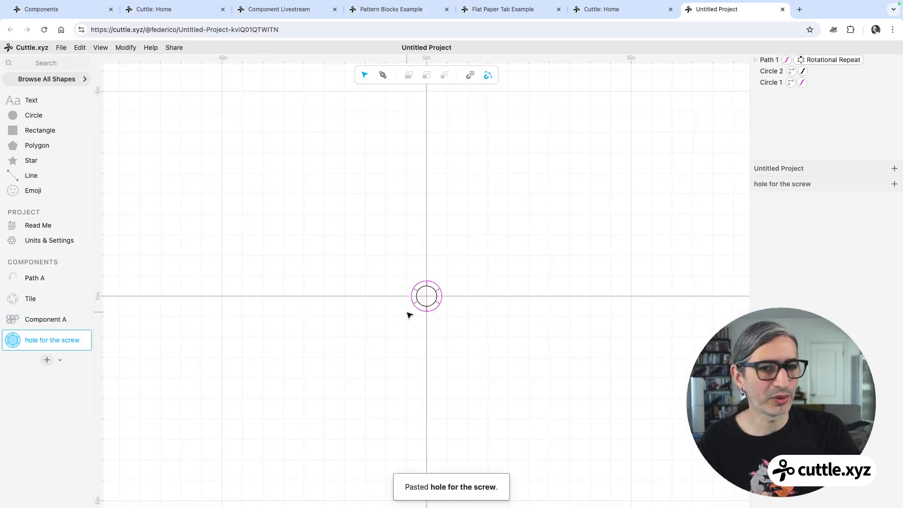
Open the Tile component and place the hole for the screw at the centre of the pinwheel.
scroll(413, 315, "up", 5)
scroll(531, 277, "up", 5)
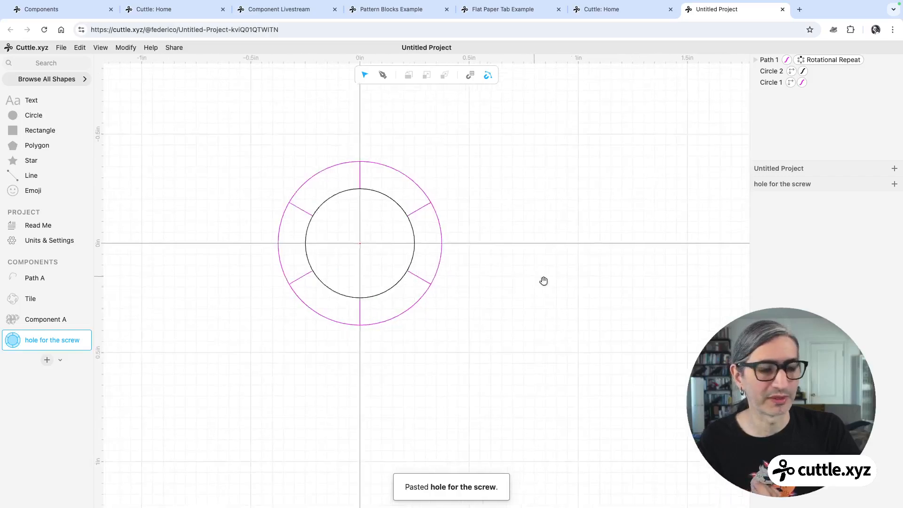
left_click(47, 320)
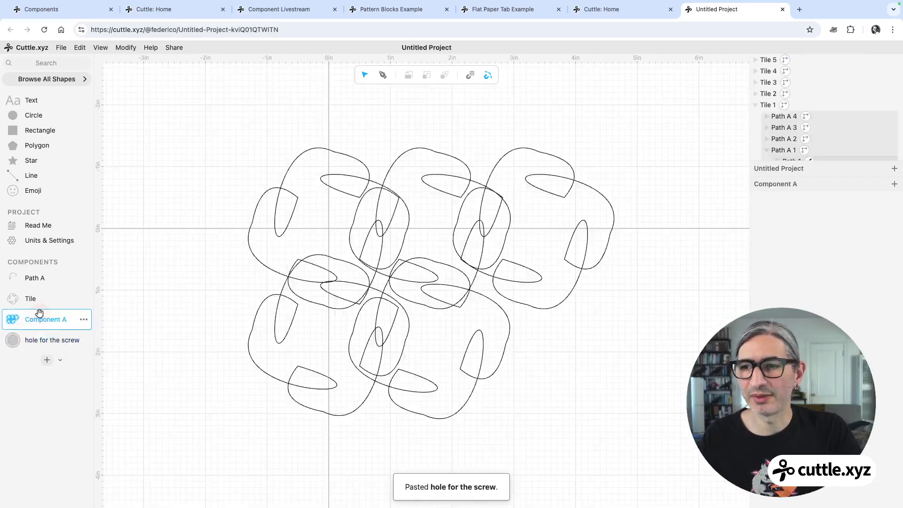
left_click(34, 297)
left_click_drag(38, 340, 400, 283)
left_click(641, 208)
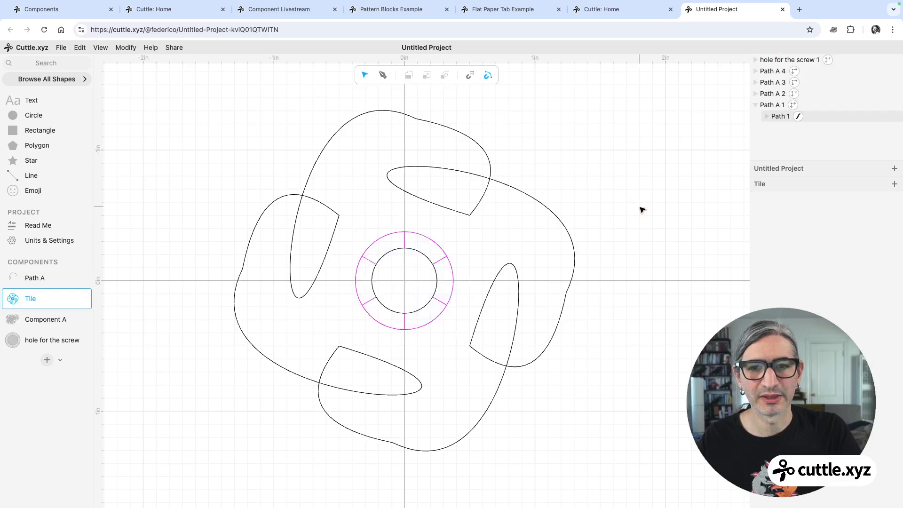
Examine the tile with the placed screw hole from different zoom levels.
scroll(640, 208, "down", 1)
middle_click_drag(647, 216, 648, 223)
scroll(658, 226, "down", 1)
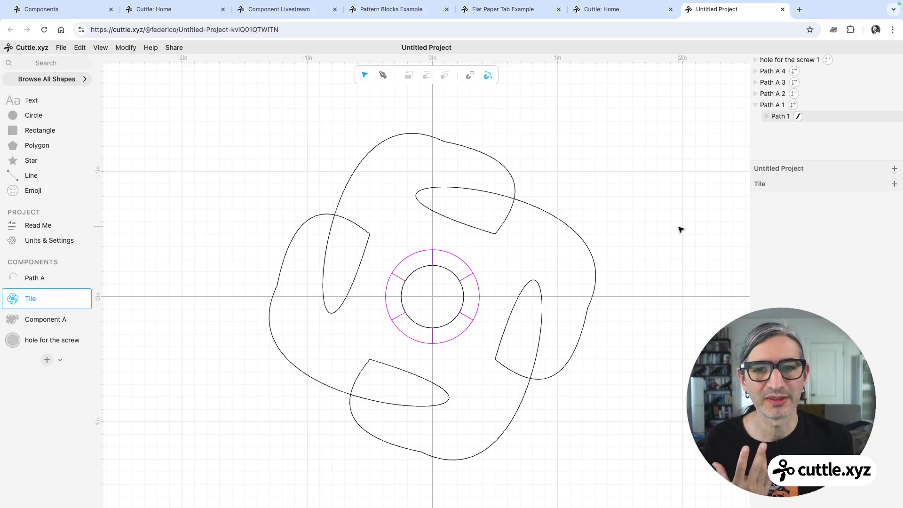
scroll(633, 193, "down", 1)
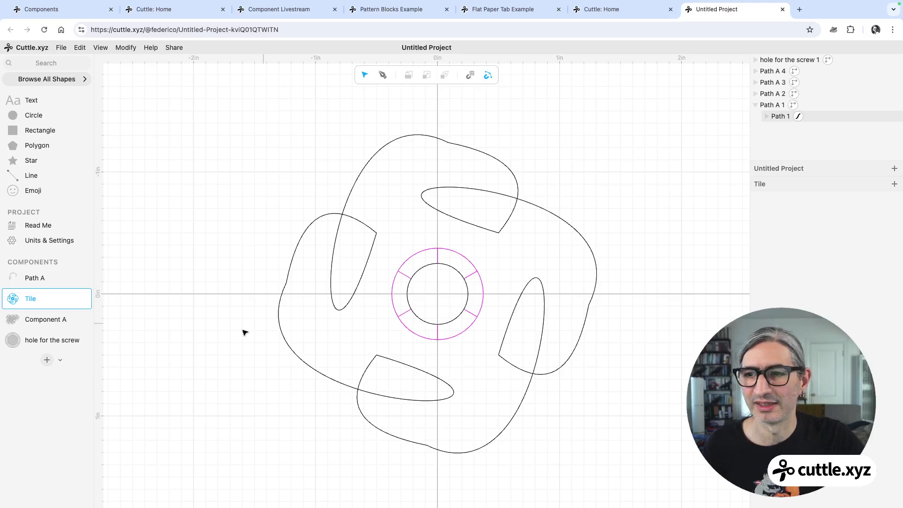
scroll(262, 218, "up", 2)
scroll(261, 218, "down", 2)
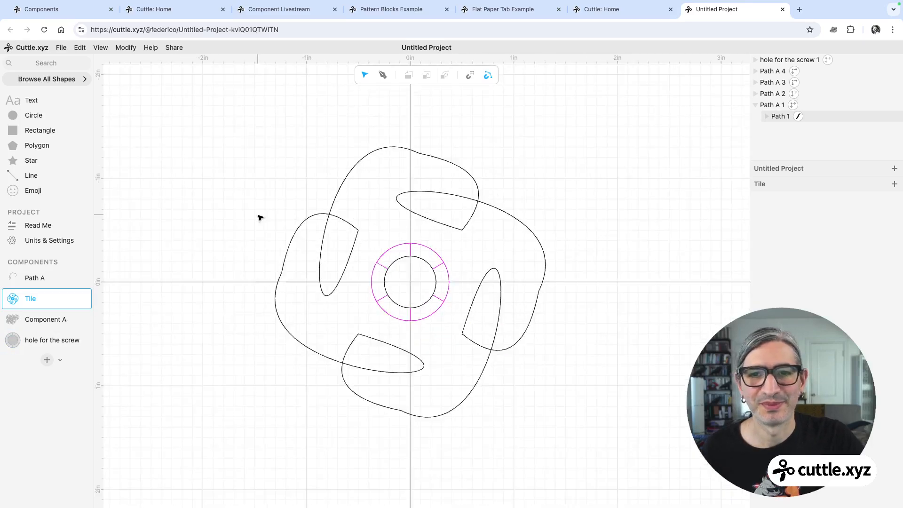
left_click(262, 217)
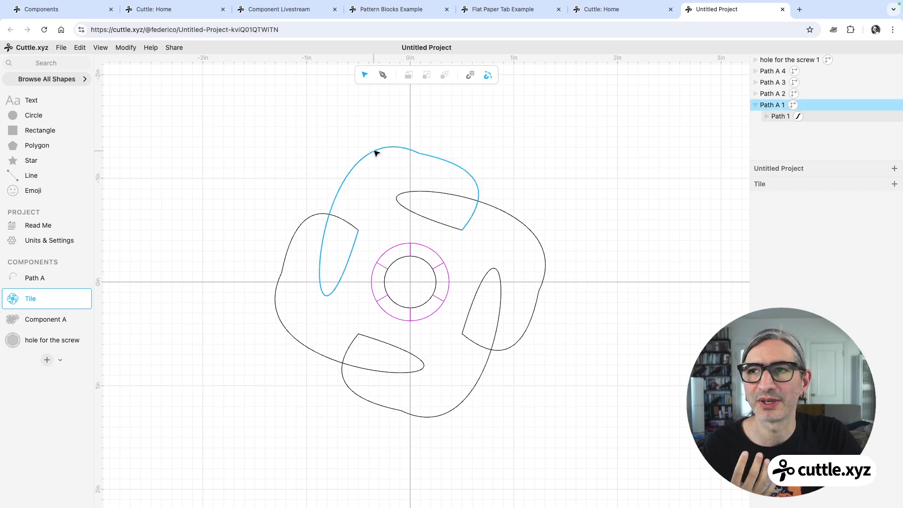
Return to the Components project and inspect the hole for the screw component and its inner circle.
left_click(78, 11)
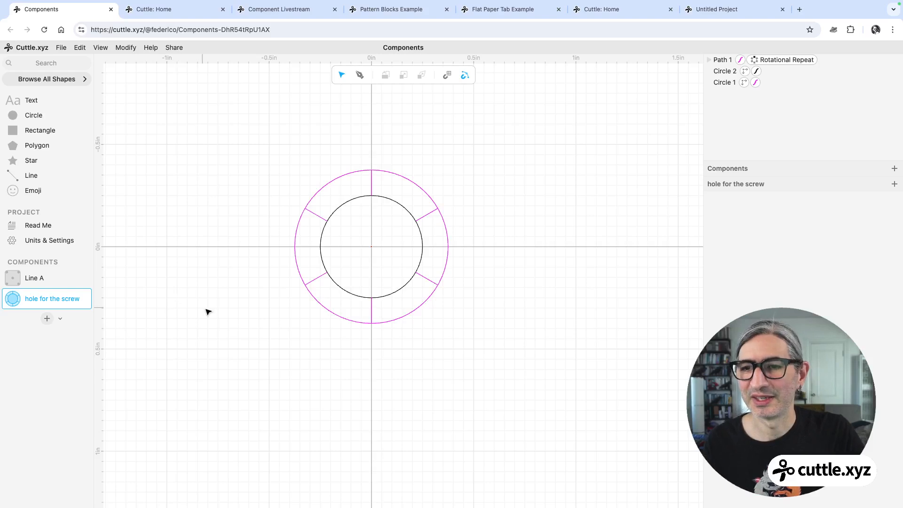
scroll(217, 307, "up", 1)
left_click_drag(243, 278, 265, 316)
scroll(289, 317, "up", 1)
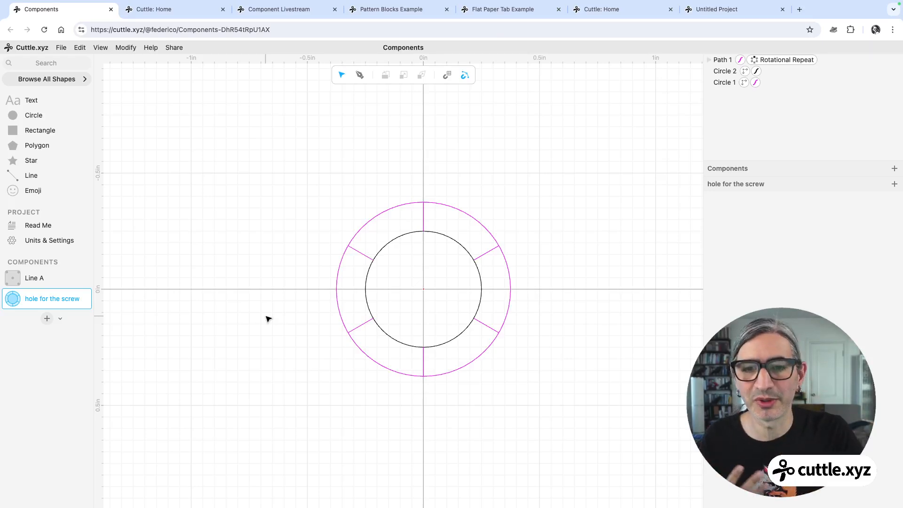
scroll(268, 319, "down", 1)
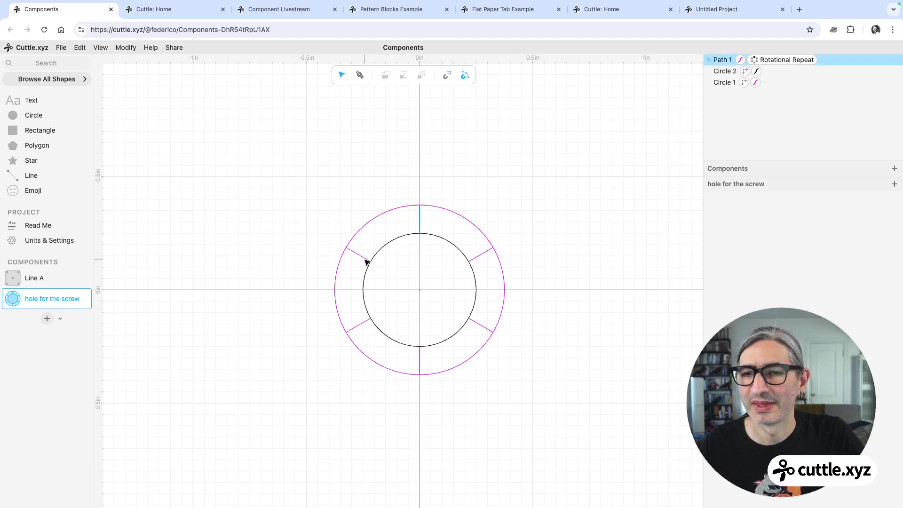
left_click(442, 239)
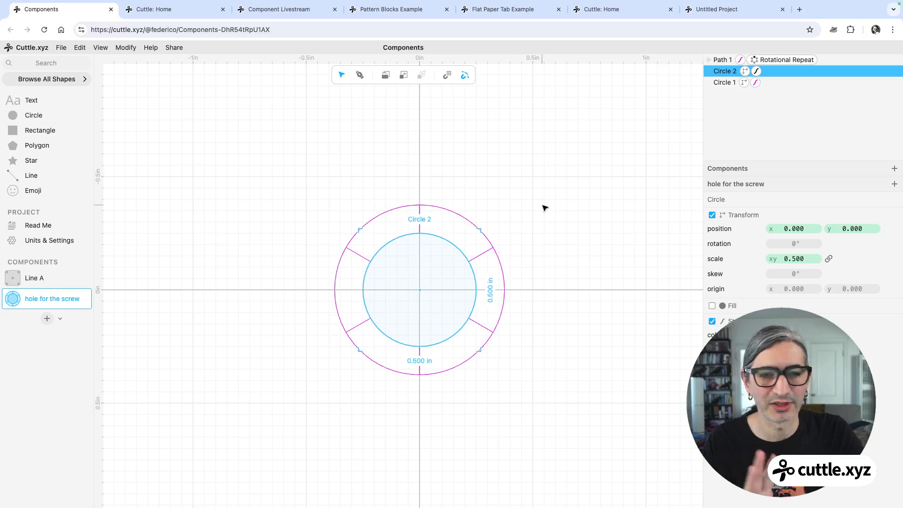
scroll(535, 203, "down", 1)
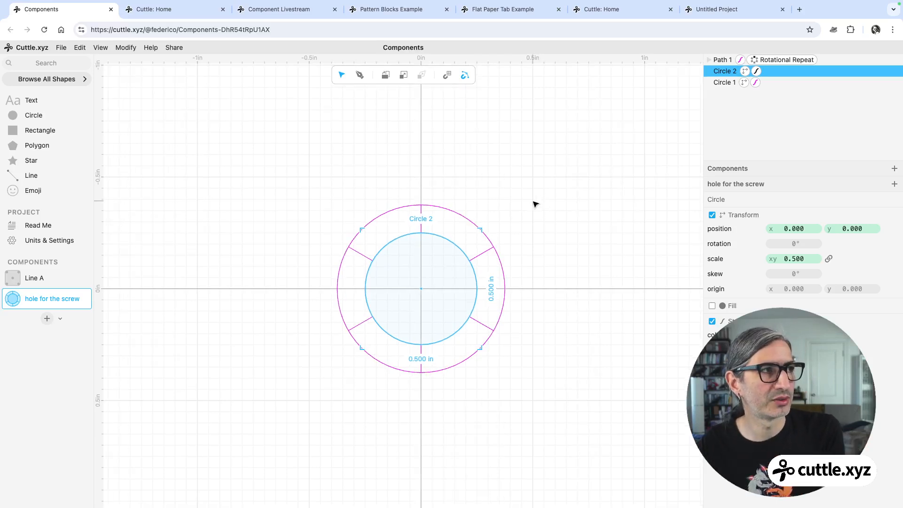
left_click(534, 204)
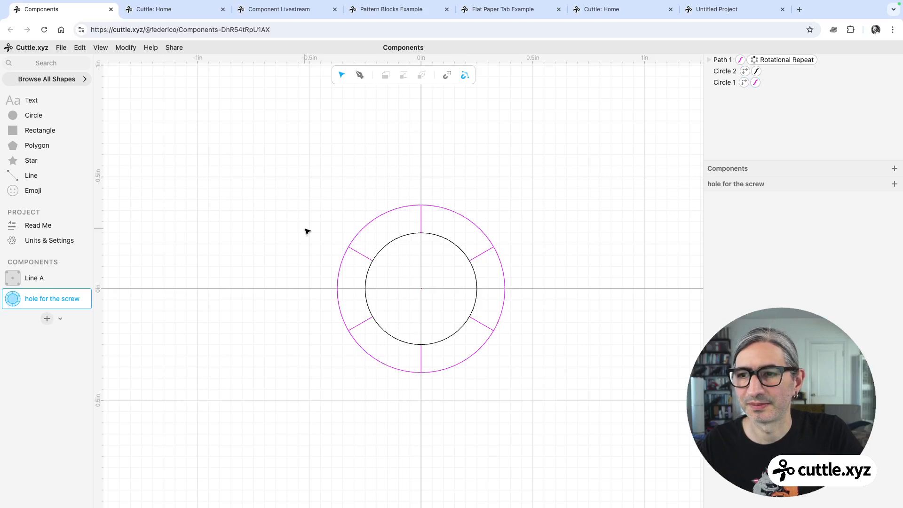
Create a new component named variable hole and add a circle at its centre.
left_click(47, 318)
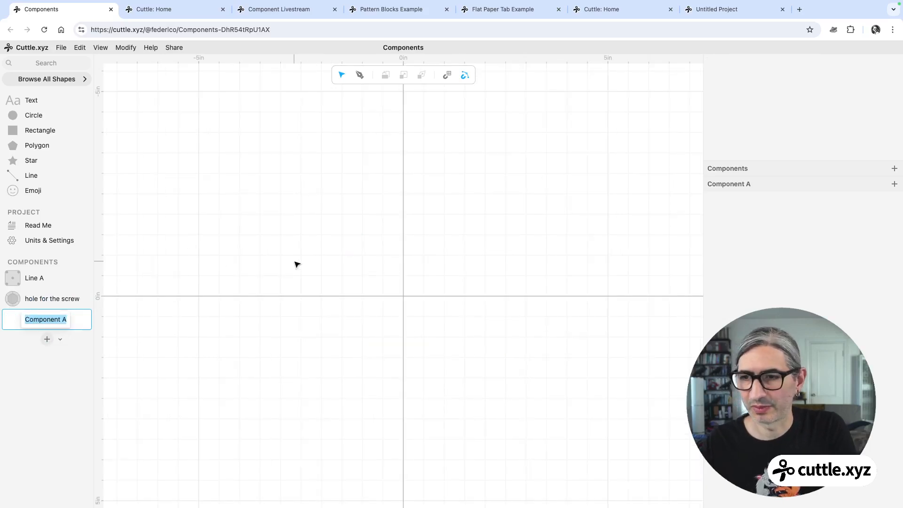
type("variab")
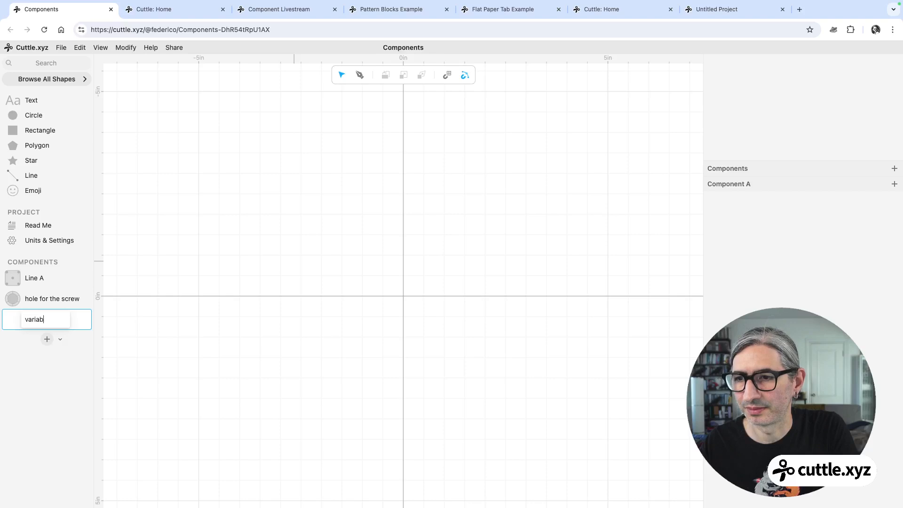
type("le hole")
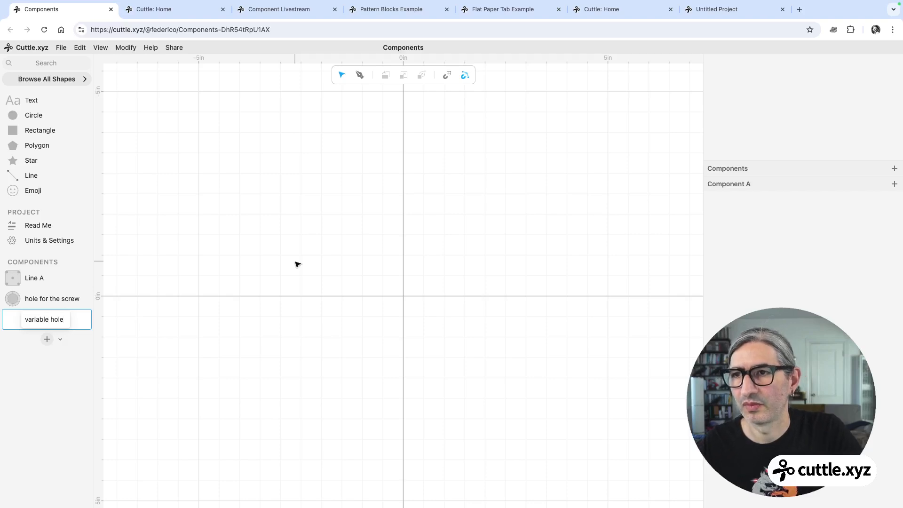
left_click_drag(20, 115, 403, 296)
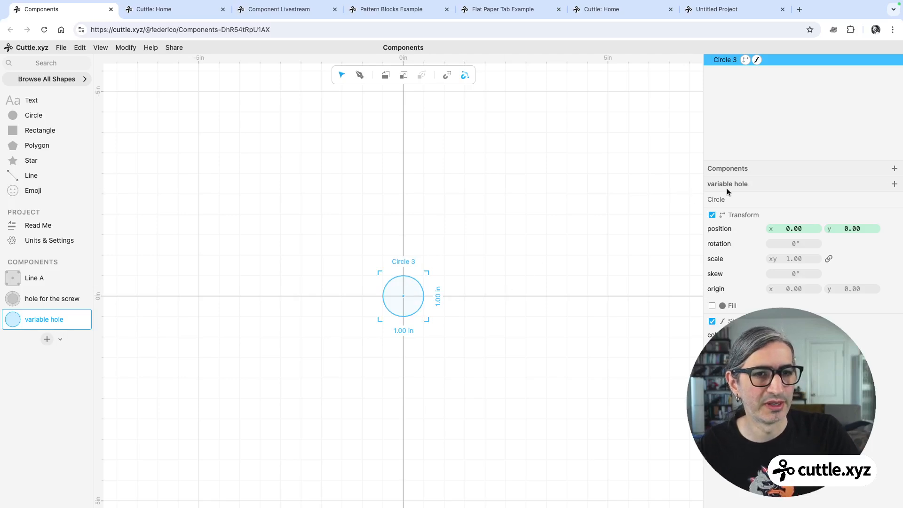
Add a parameter named size with a value of 0.75 to the variable hole component.
left_click(894, 184)
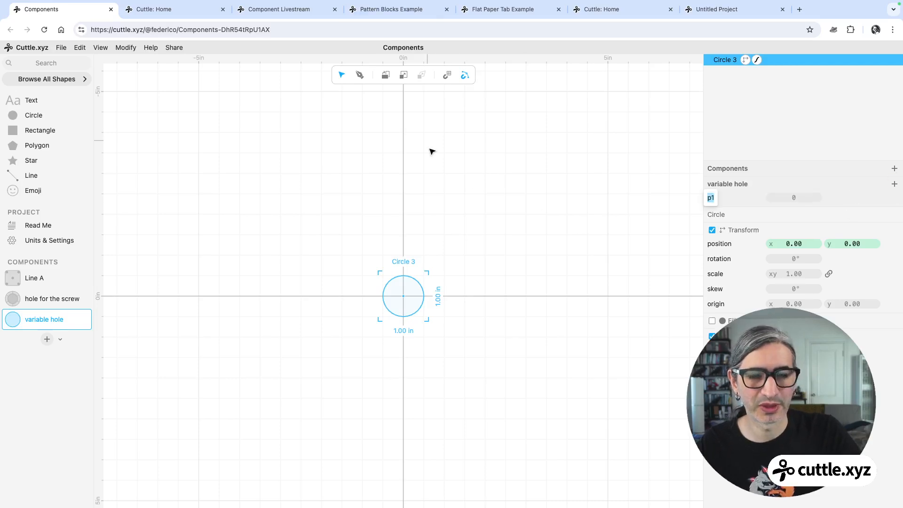
type("s")
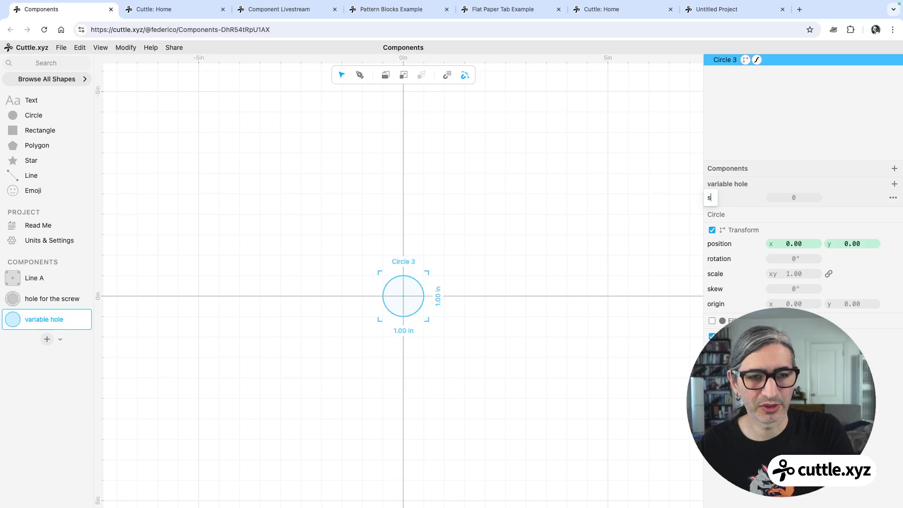
type("ize")
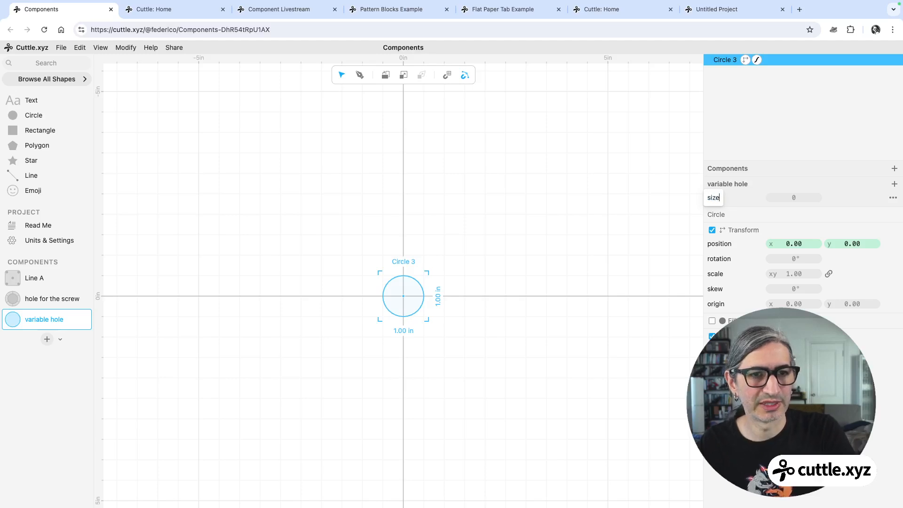
left_click(796, 197)
type("0.75")
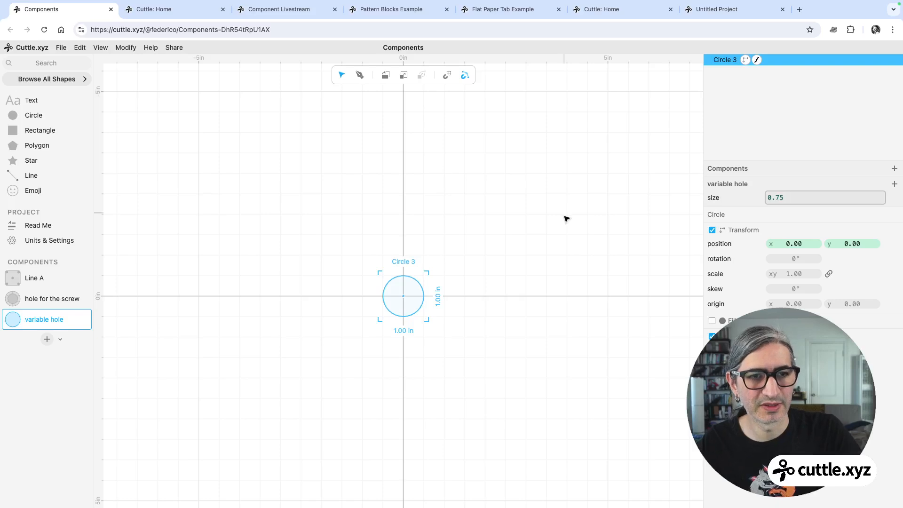
left_click(611, 216)
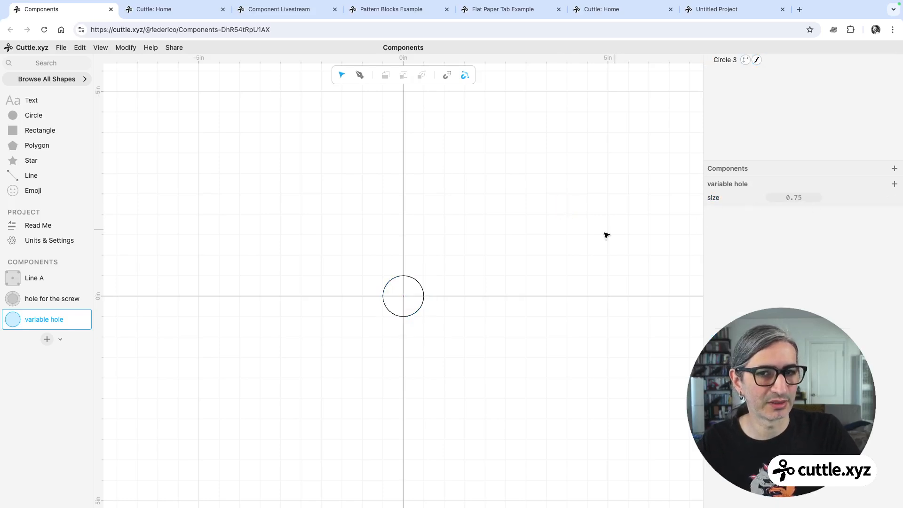
Bind the circle's scale to the size parameter.
left_click(423, 290)
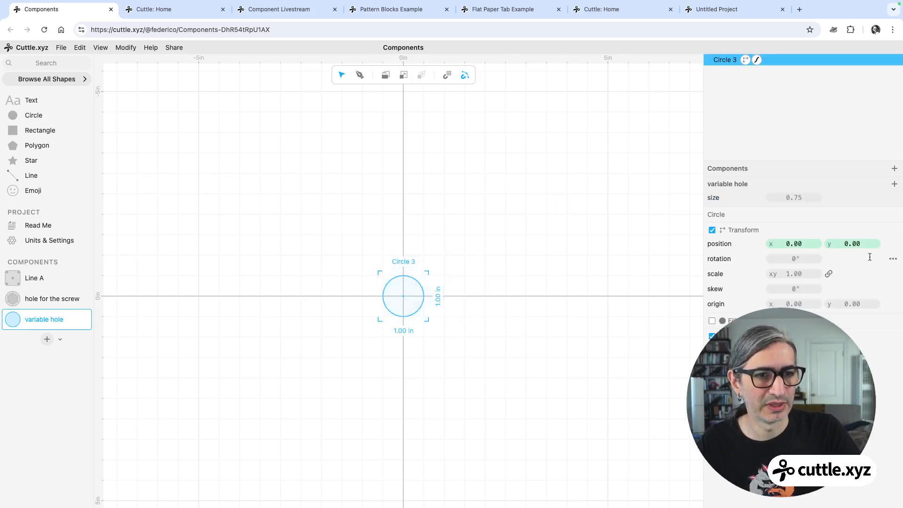
left_click(793, 273)
type("size")
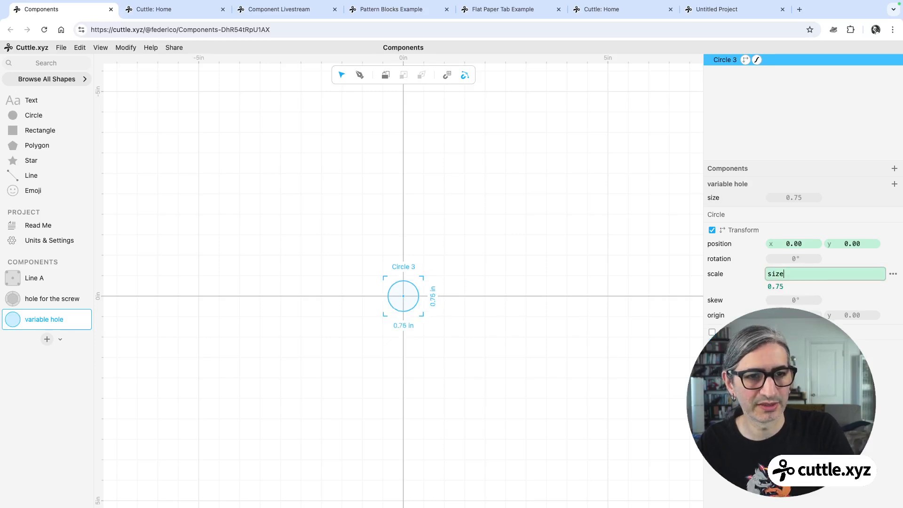
left_click(588, 247)
Scrub the size parameter to test how the circle resizes.
scroll(458, 309, "up", 3)
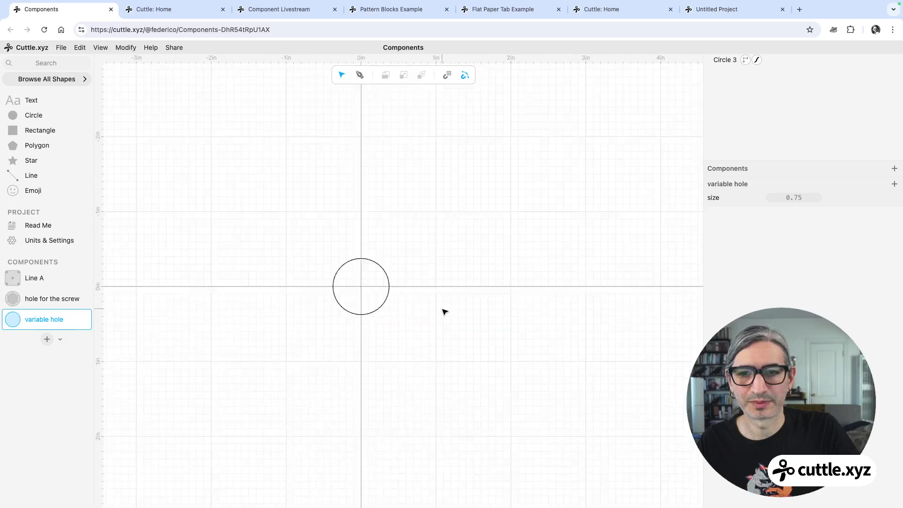
scroll(442, 309, "up", 1)
middle_click_drag(411, 298, 446, 289)
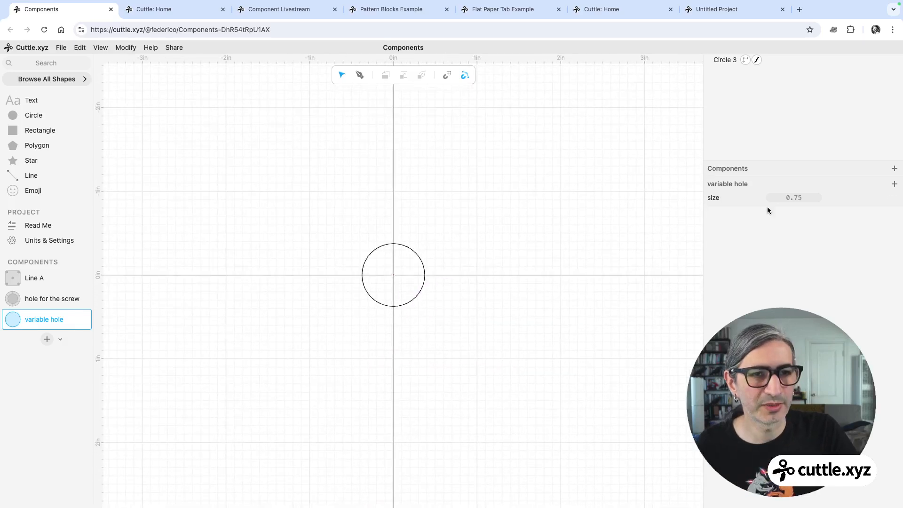
left_click_drag(792, 197, 850, 204)
Change the circle's stroke colour to blue.
left_click(409, 238)
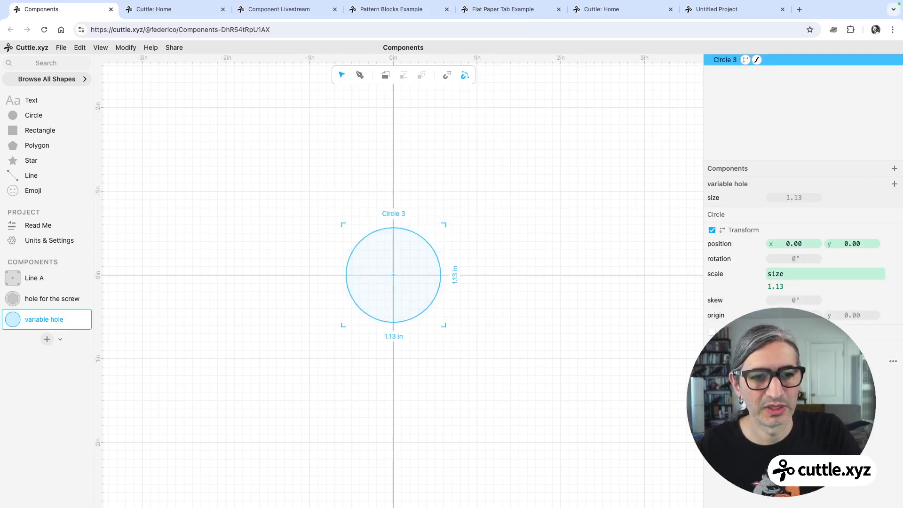
left_click(770, 361)
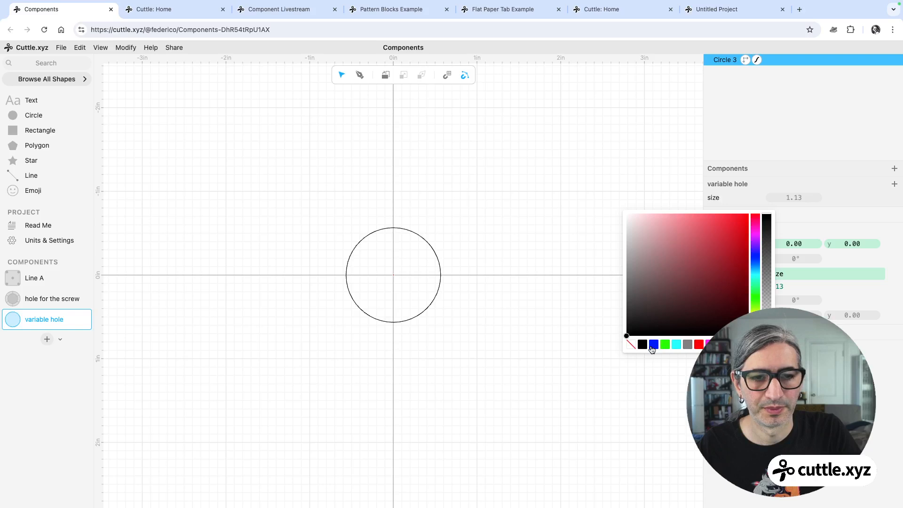
left_click(652, 345)
left_click(529, 333)
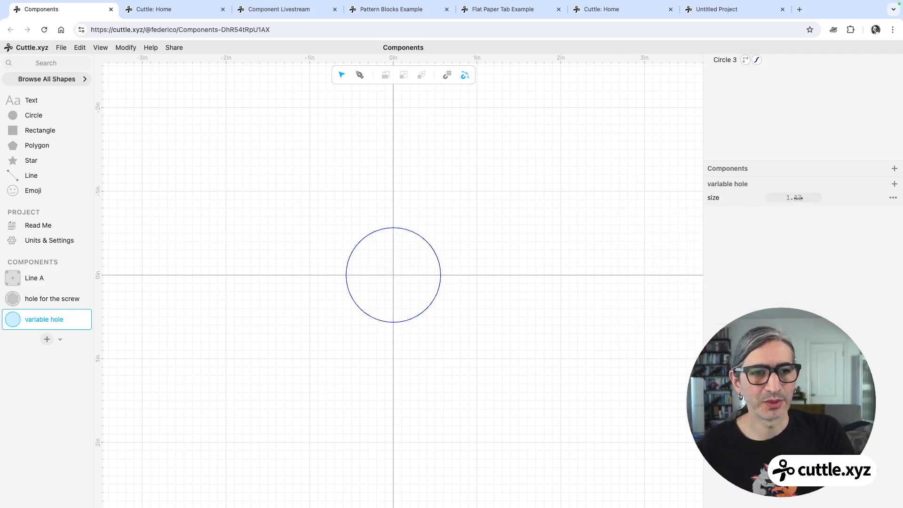
Set the size parameter to 1.
mouse_move(798, 198)
left_mouse_down()
mouse_move(784, 196)
mouse_move(799, 198)
left_mouse_up()
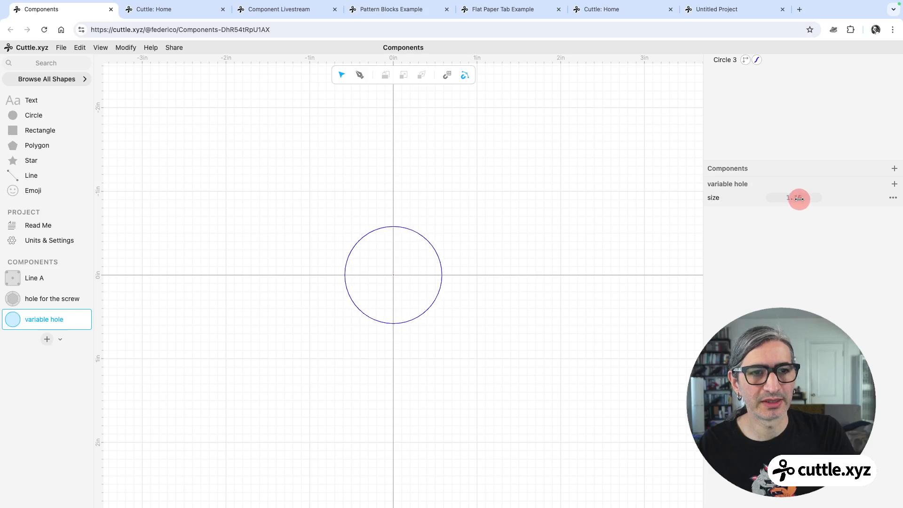
left_click(797, 199)
type("1")
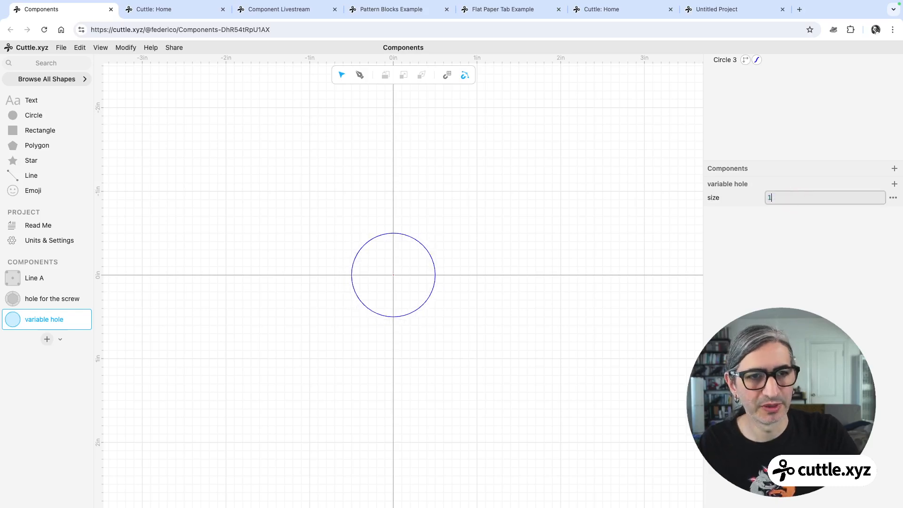
key("Return")
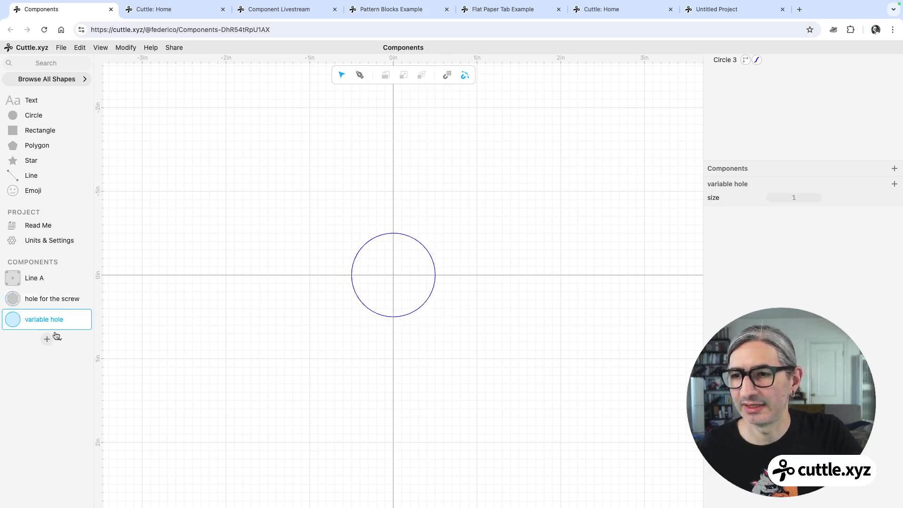
Open the Line A component and place a variable hole instance on the top-left corner hole.
left_click(46, 282)
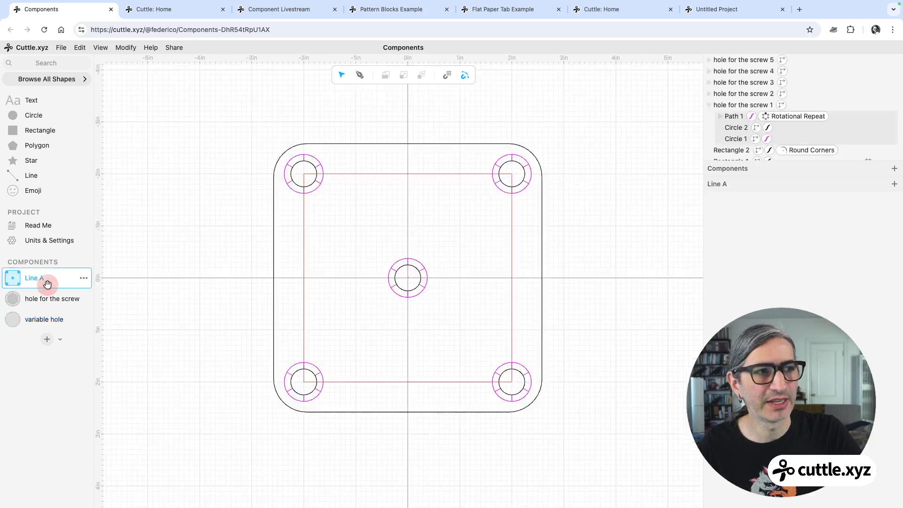
left_click(13, 320)
left_click_drag(13, 321, 303, 175)
left_click(355, 219)
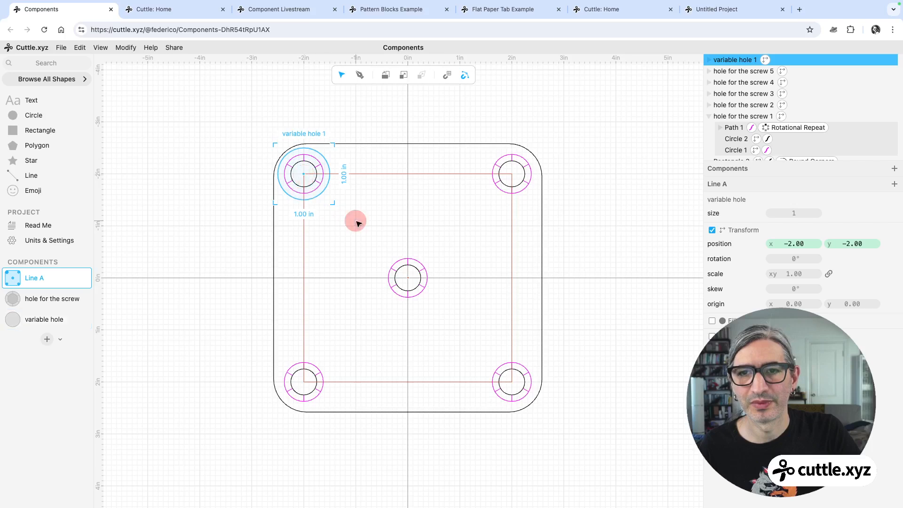
Delete all five hole for the screw instances from the plate.
left_click(319, 172)
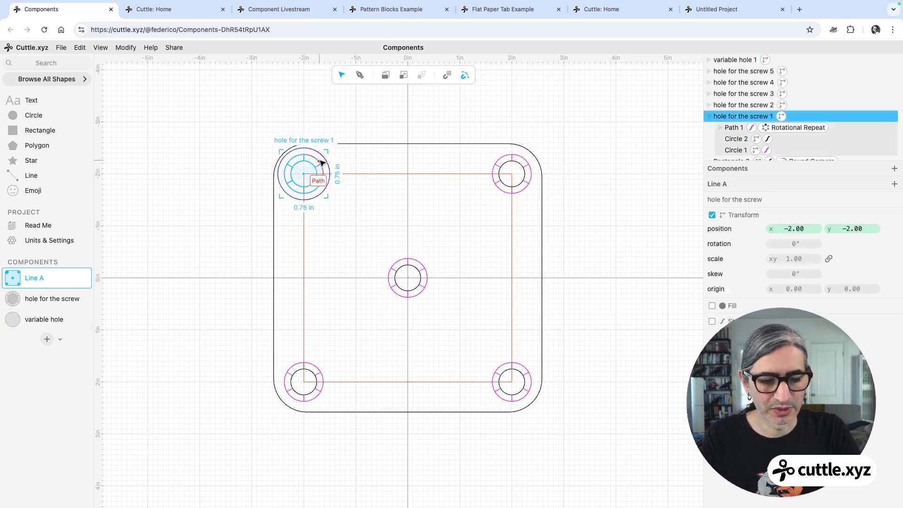
key("BackSpace")
left_click(519, 168)
key("BackSpace")
left_click(420, 267)
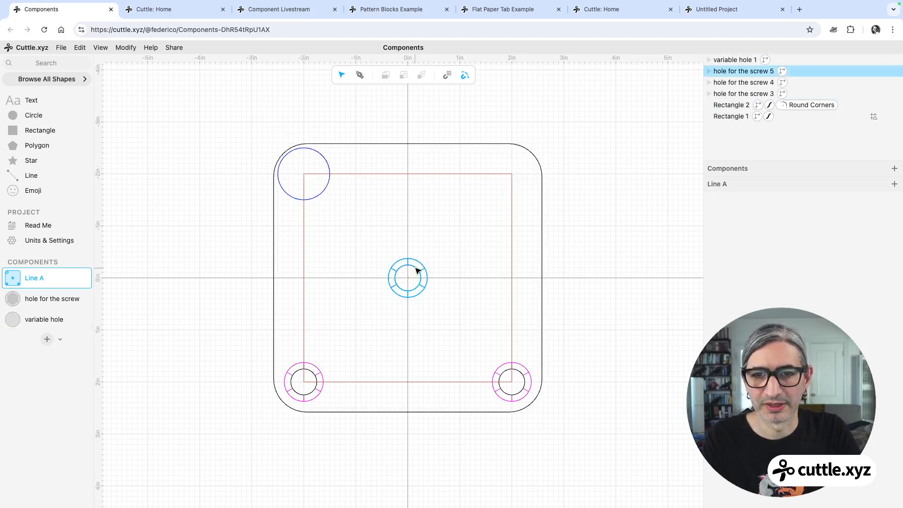
key("BackSpace")
left_click(299, 372)
key("BackSpace")
left_click(519, 374)
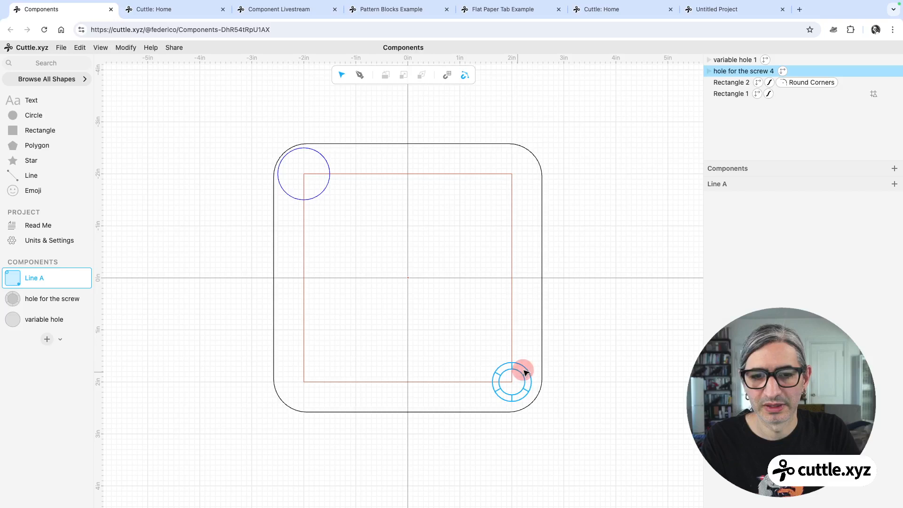
key("BackSpace")
Place a variable hole at the top-right corner and set its size to 0.5.
left_click_drag(14, 320, 511, 176)
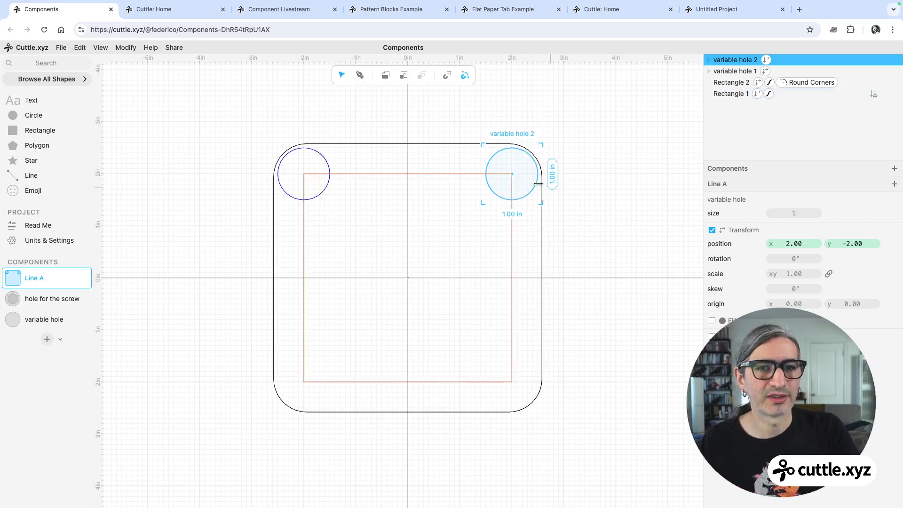
left_click(795, 213)
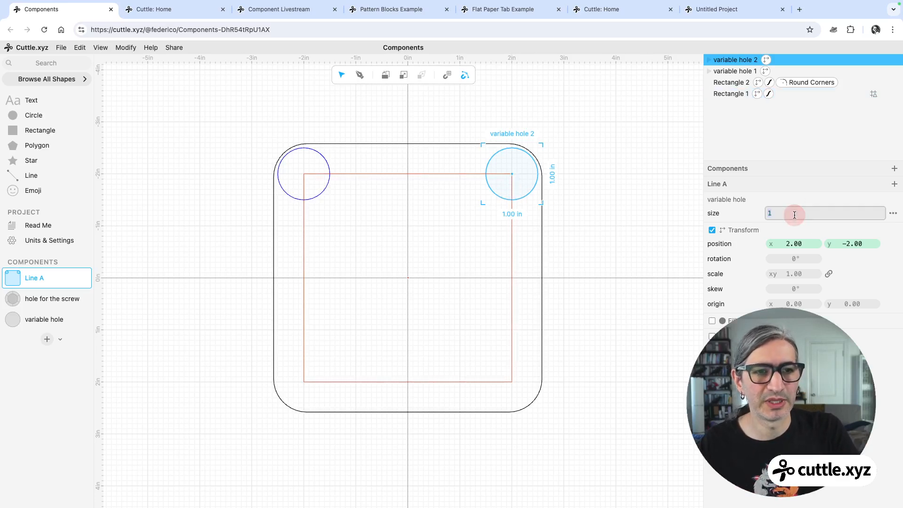
type("0.5")
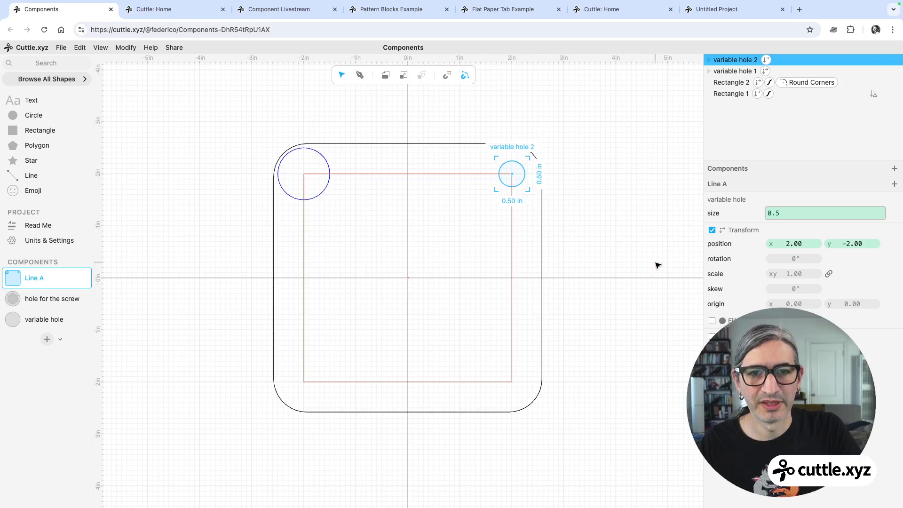
left_click(657, 265)
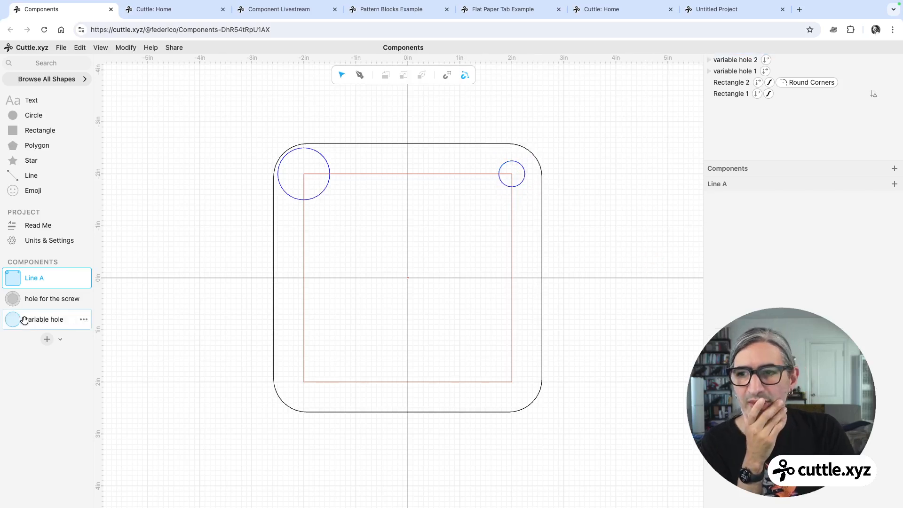
Place a variable hole at the bottom-left corner and set its size to 0.7.
left_click_drag(26, 318, 304, 382)
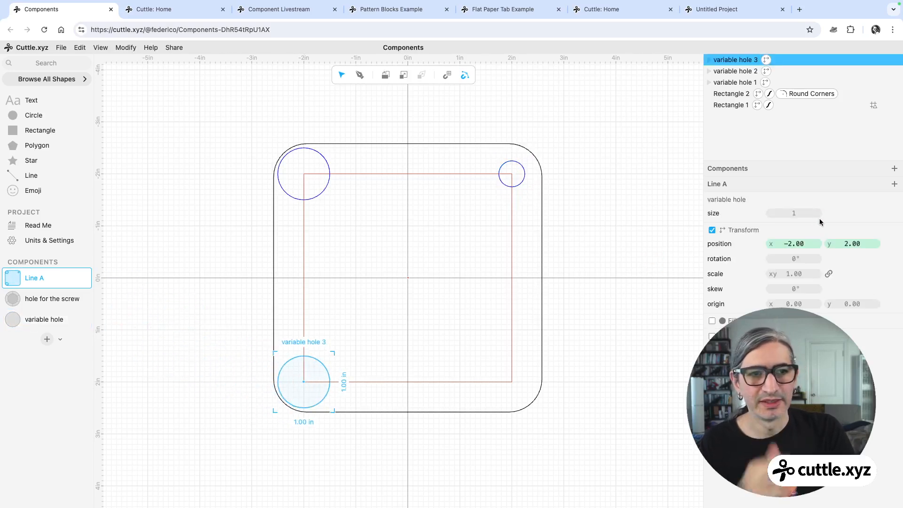
left_click(794, 214)
type("0")
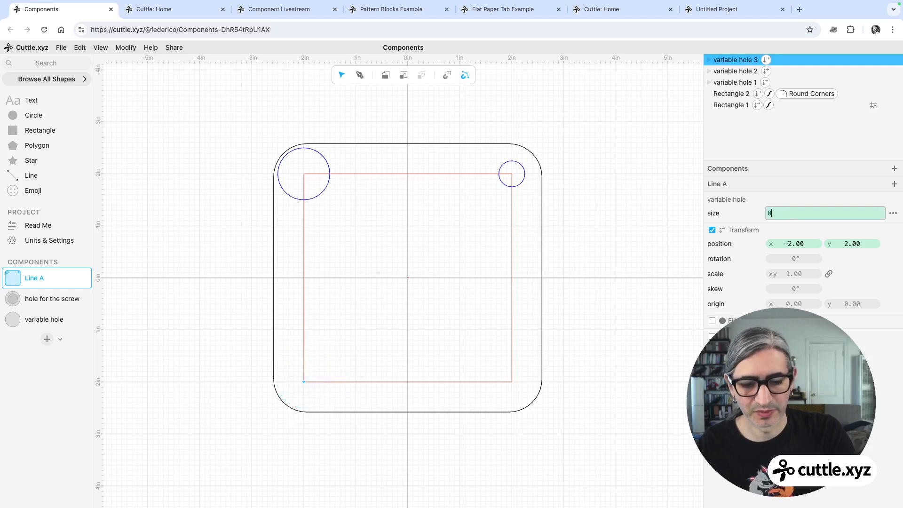
type(".7")
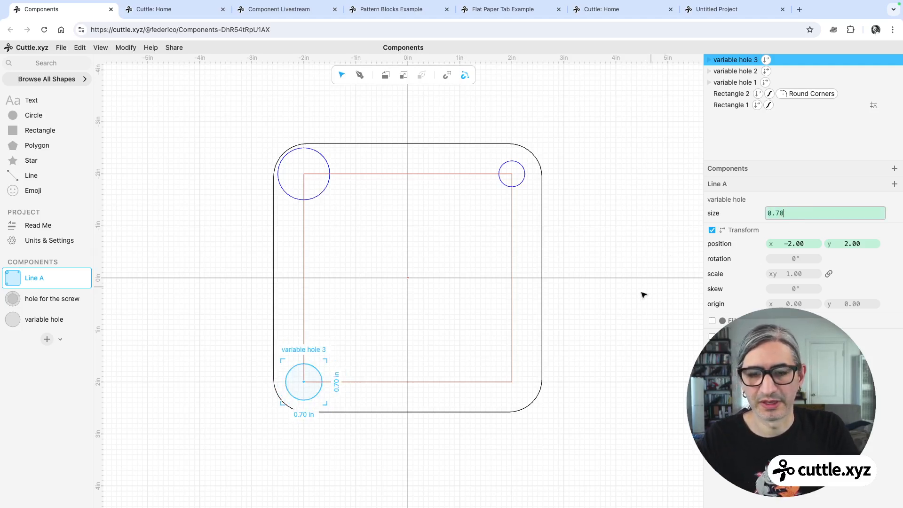
left_click(551, 317)
left_click(570, 316)
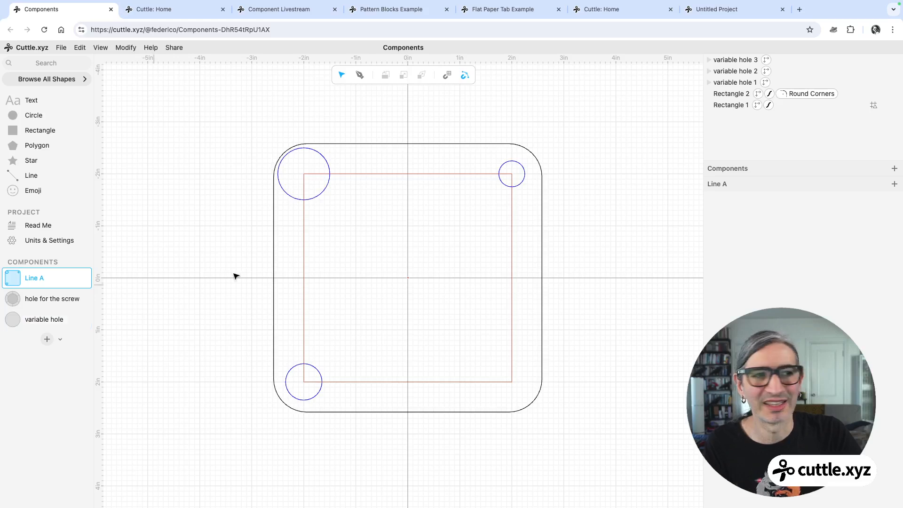
Place a variable hole at the bottom-right corner and scrub its scale smaller.
left_click(523, 178)
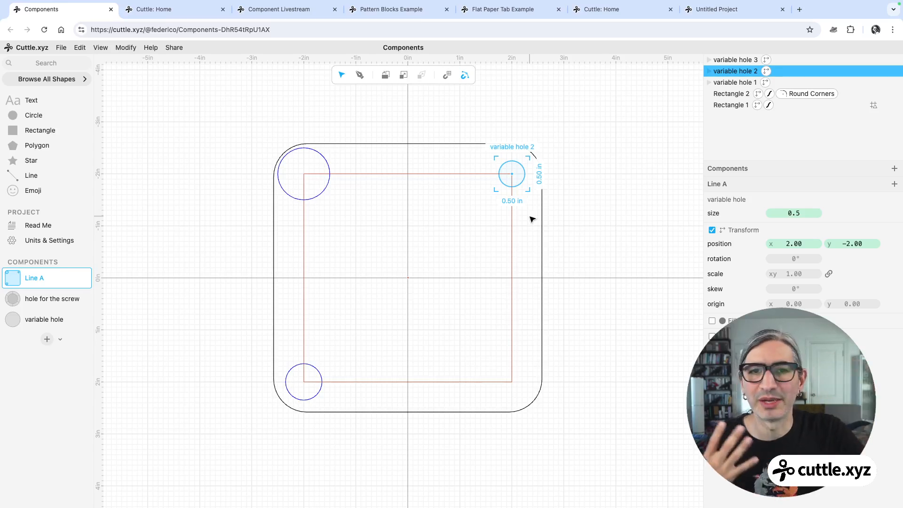
left_click_drag(14, 319, 512, 381)
left_click_drag(795, 274, 710, 292)
left_click(624, 299)
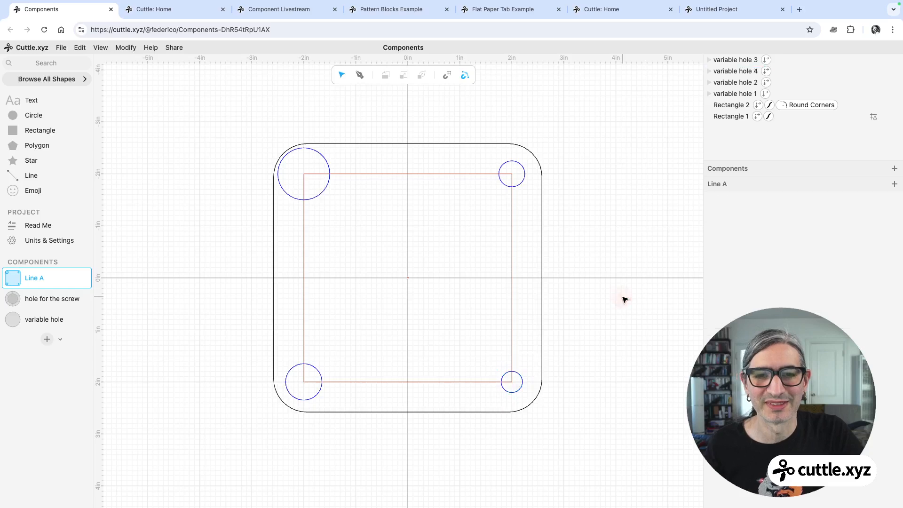
Create a new component and add the Connected text shape found by searching for con.
scroll(595, 316, "up", 2, "ctrl")
left_click_drag(577, 307, 594, 279)
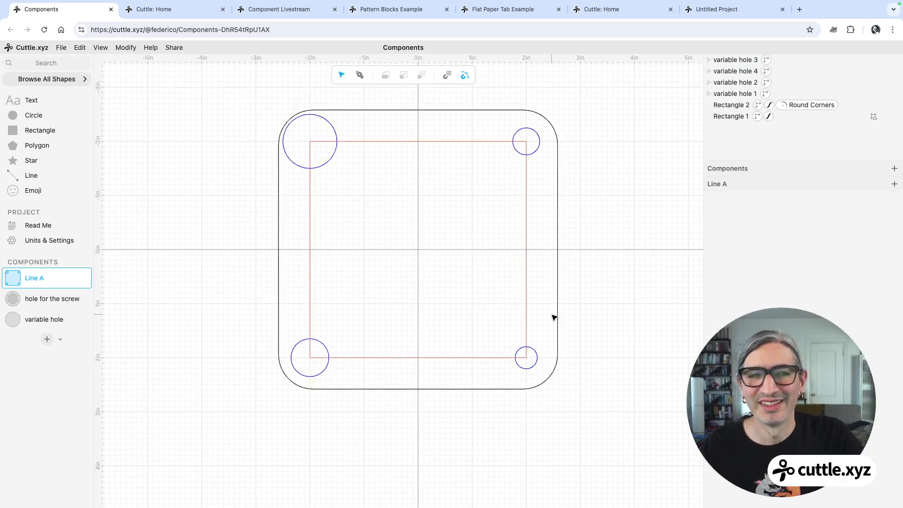
left_click(48, 340)
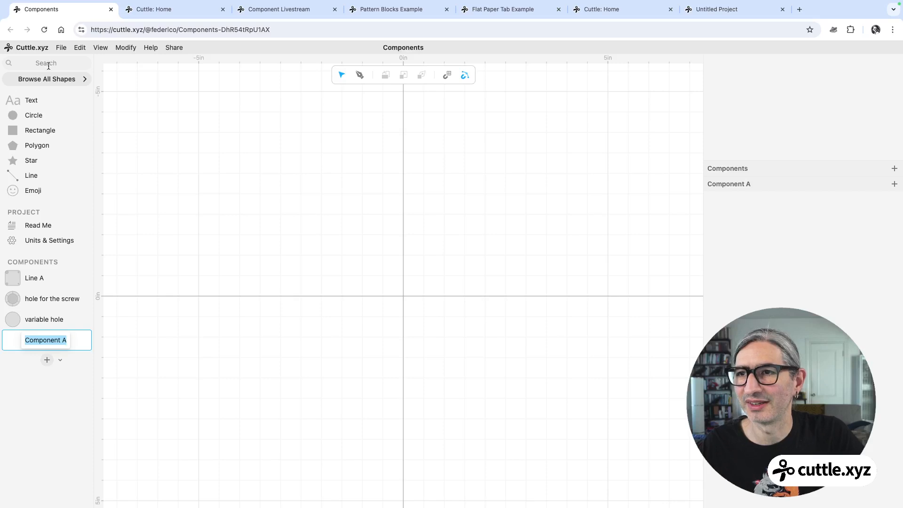
left_click(21, 60)
type("con")
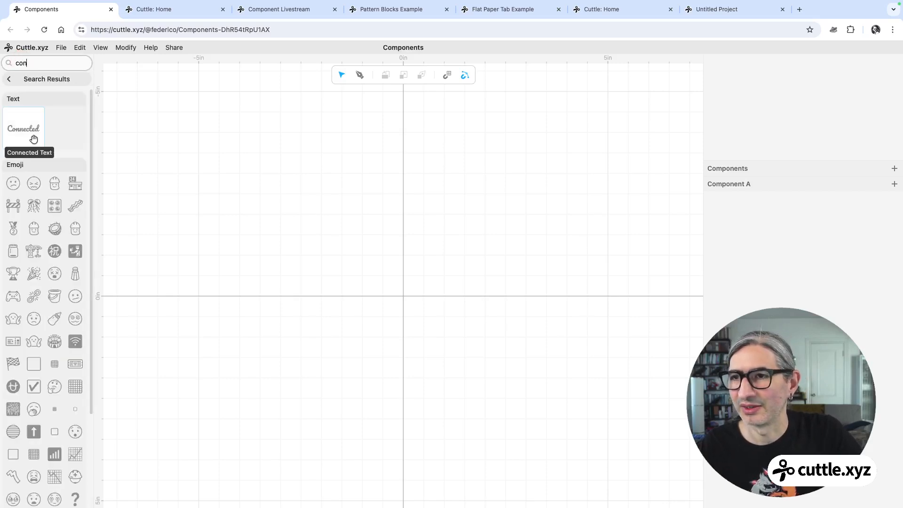
left_click_drag(29, 134, 403, 288)
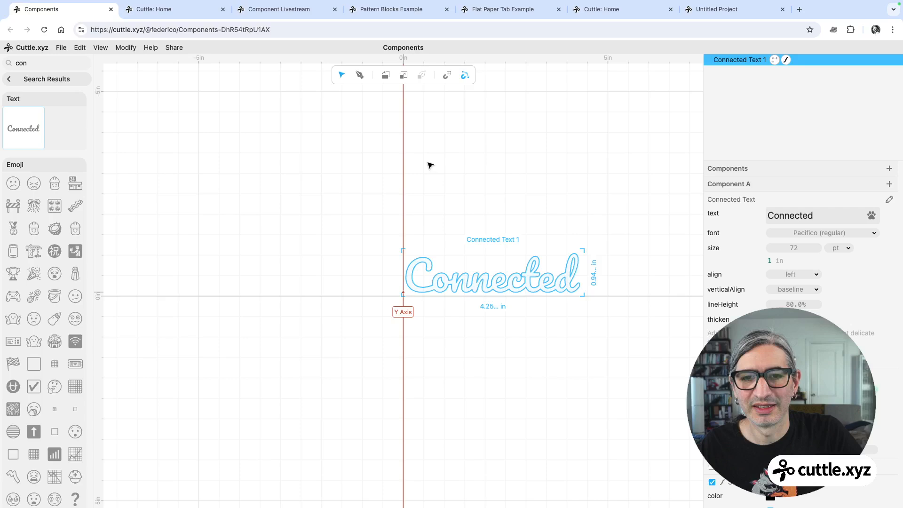
left_click(289, 169)
scroll(427, 200, "up", 2)
middle_click_drag(444, 210, 354, 153)
scroll(353, 153, "down", 1)
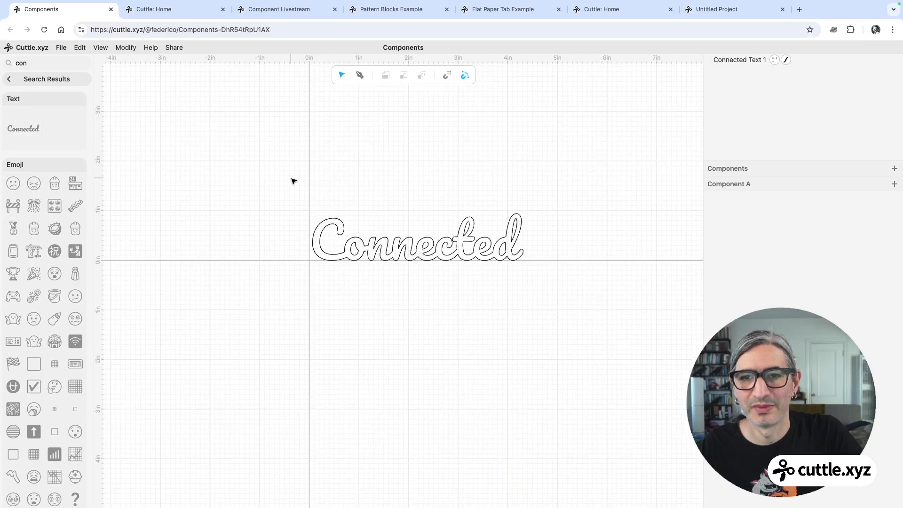
Select the Connected text and extract its text as a parameter named name.
left_click_drag(298, 177, 532, 301)
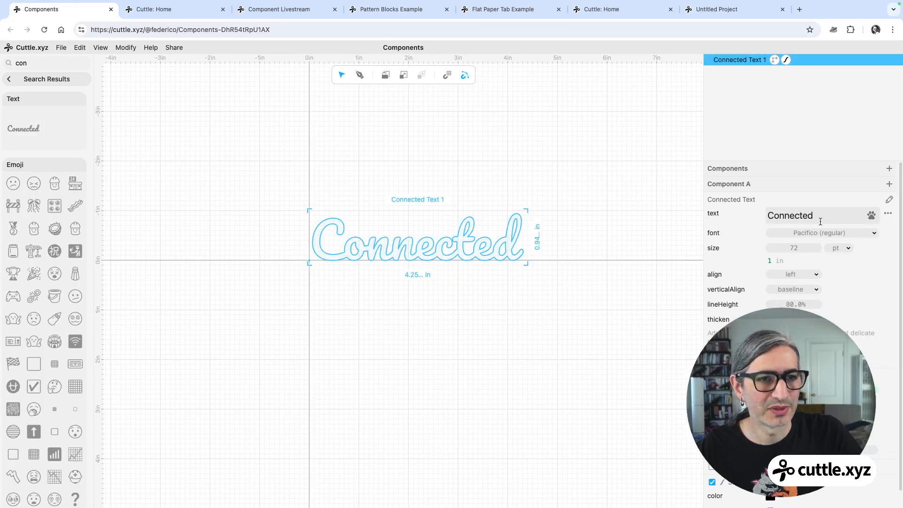
left_click(889, 216)
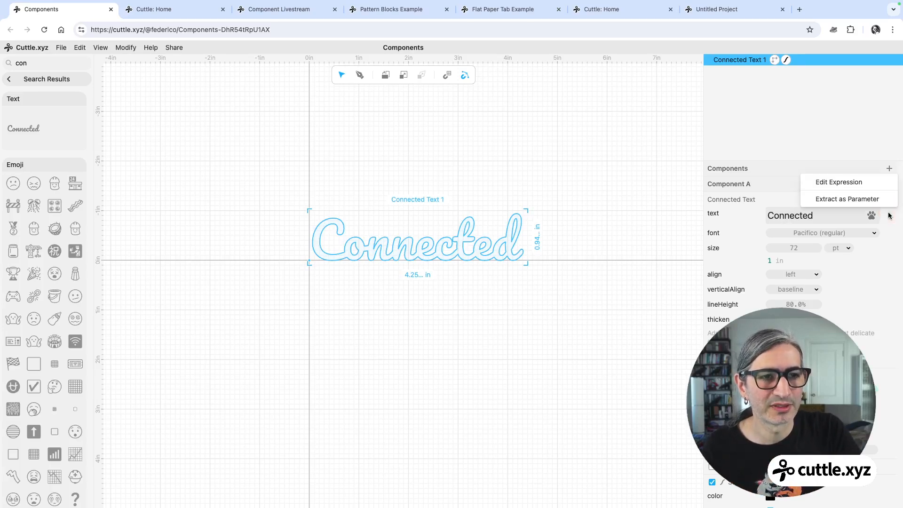
left_click(860, 199)
type("name")
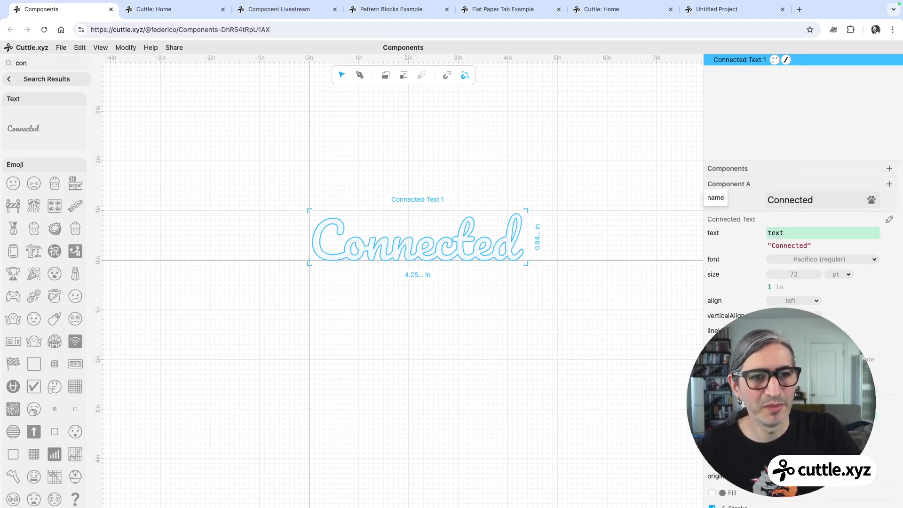
key("Return")
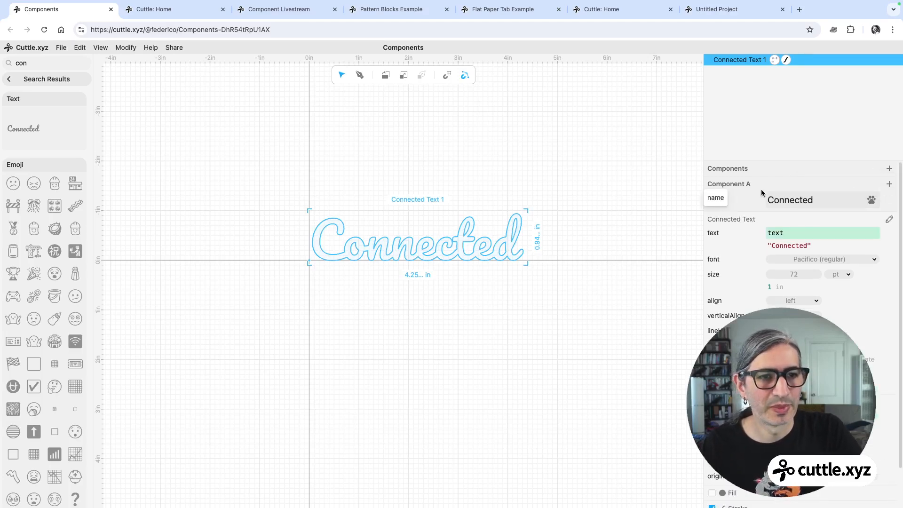
Set the name parameter's value to a first name so the text updates.
double_click(823, 203)
type("Fede")
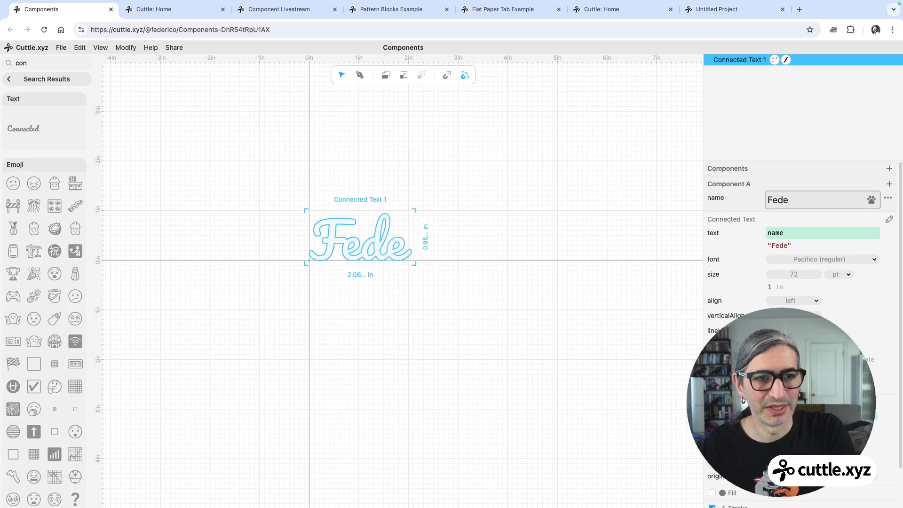
type("rico")
left_click(560, 311)
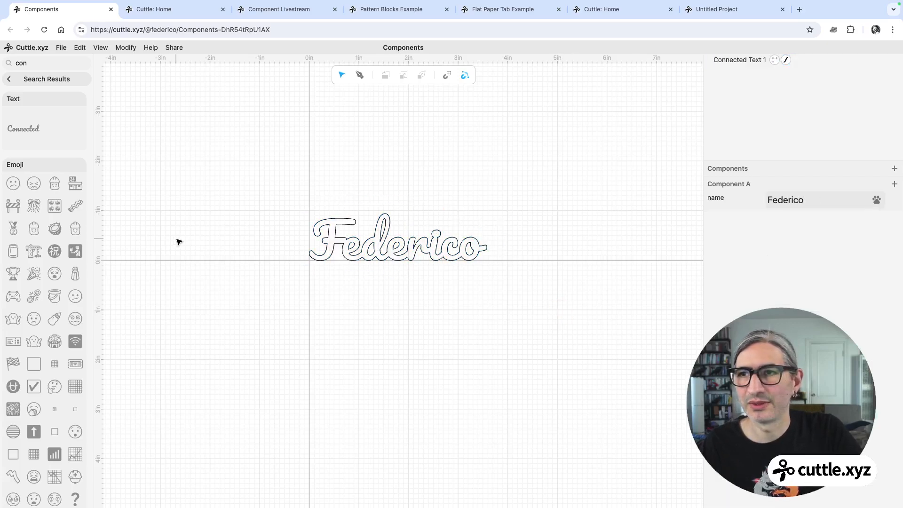
Rename the component to Variable Name.
left_click(26, 79)
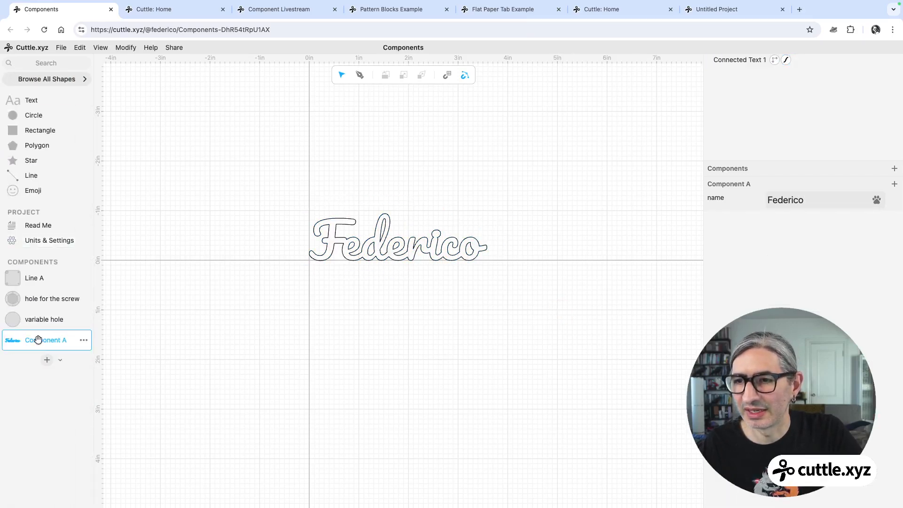
double_click(39, 340)
type("Nm")
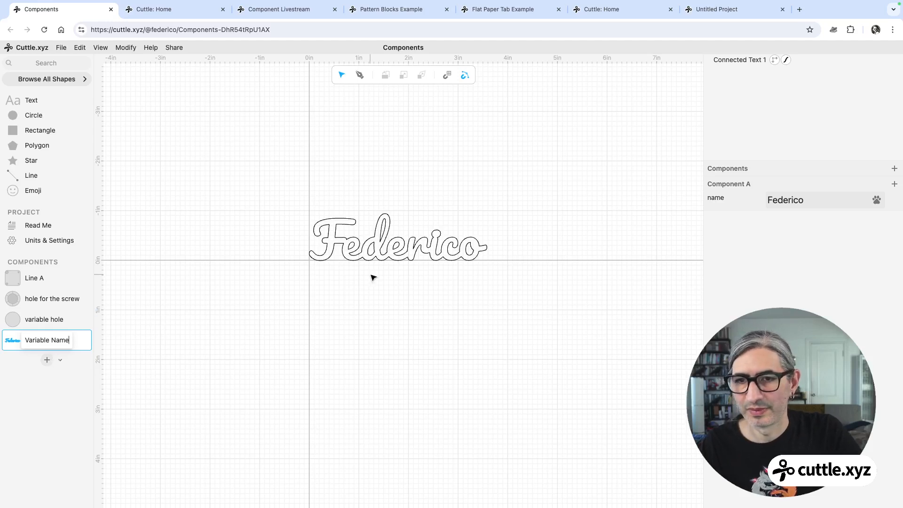
key("Return")
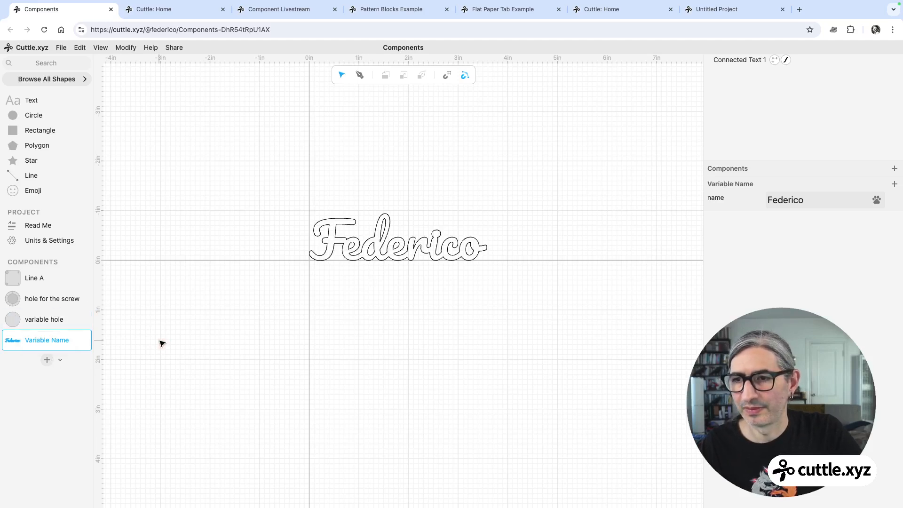
Enable fill on the text and set its fill color to magenta.
left_click(347, 266)
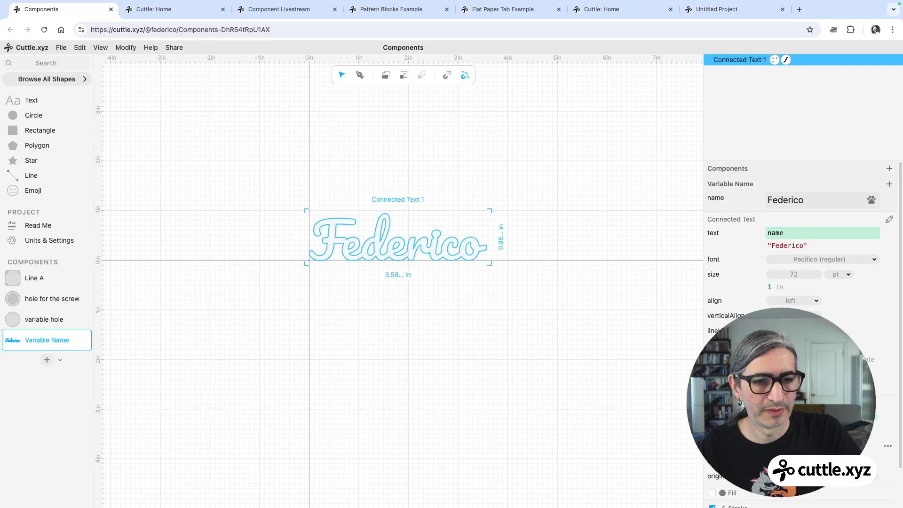
left_click(713, 493)
scroll(799, 282, "down", 3)
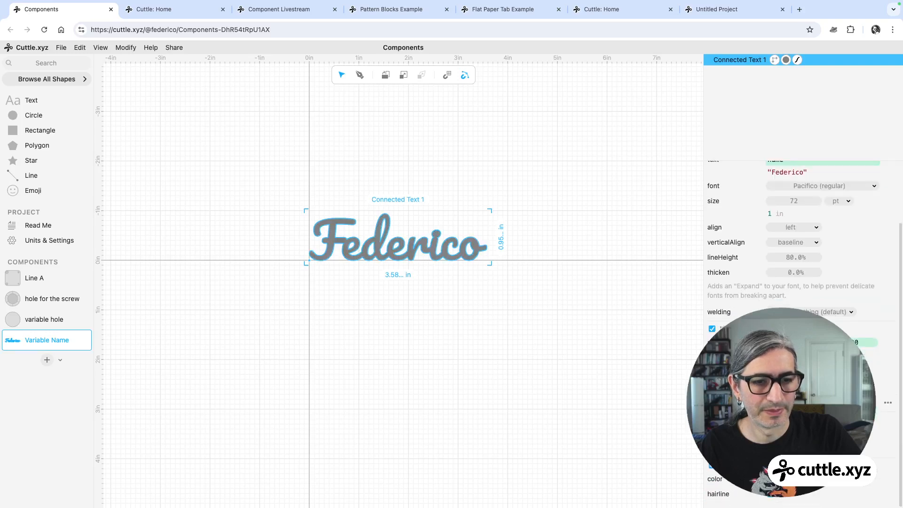
left_click(770, 448)
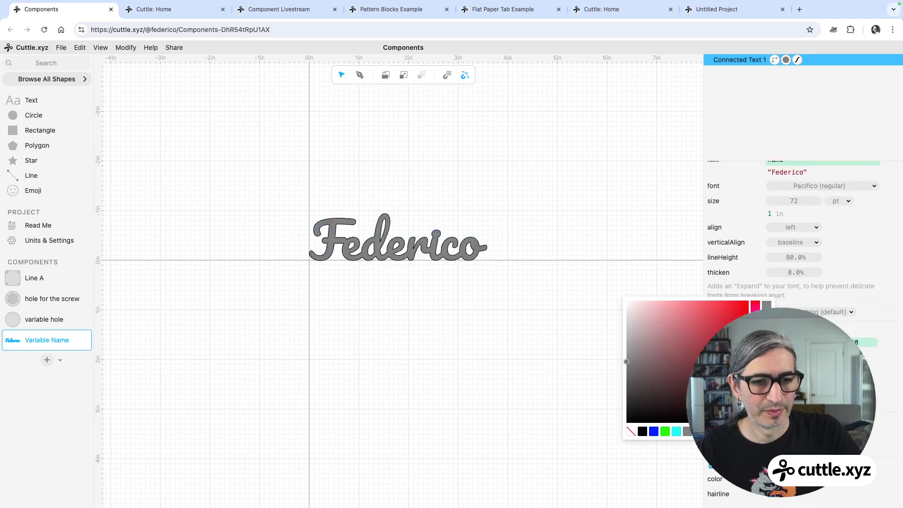
left_click(710, 431)
left_click(425, 374)
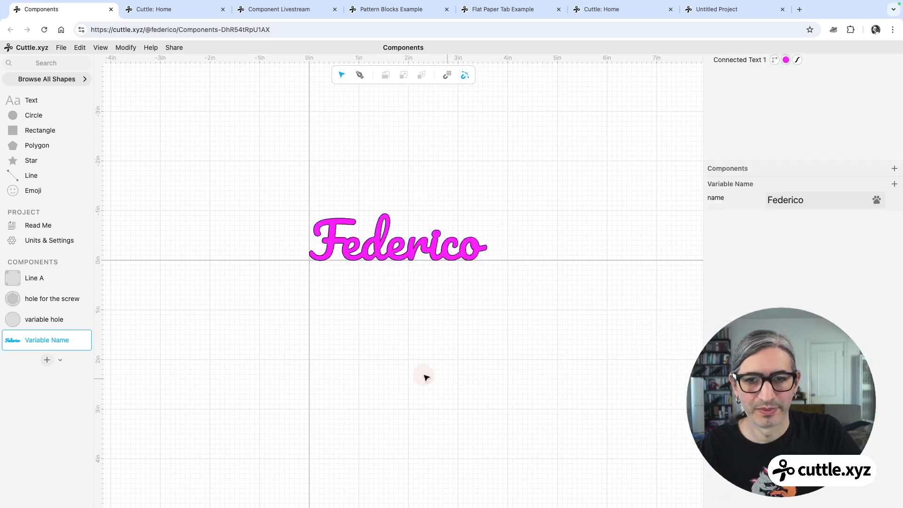
Create a new component and place three Variable Name instances stacked vertically in it.
left_click(41, 359)
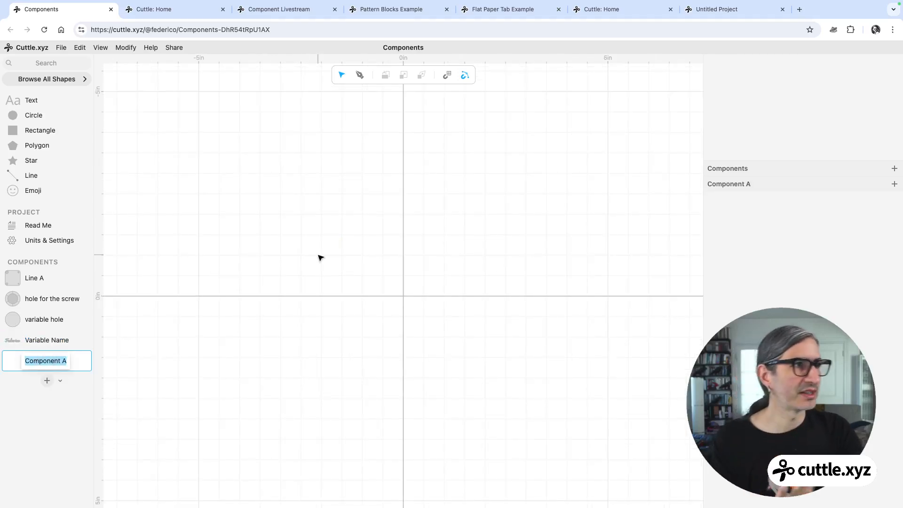
left_click_drag(29, 339, 403, 175)
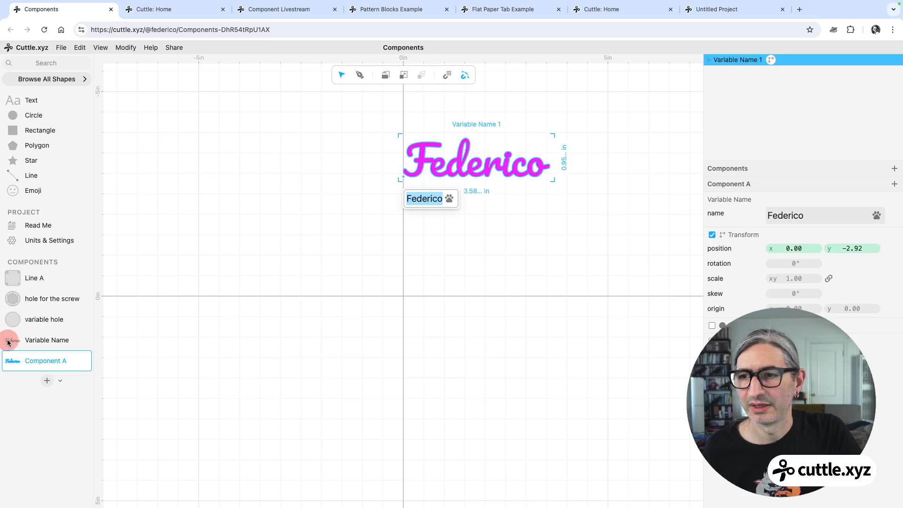
left_click_drag(8, 342, 401, 240)
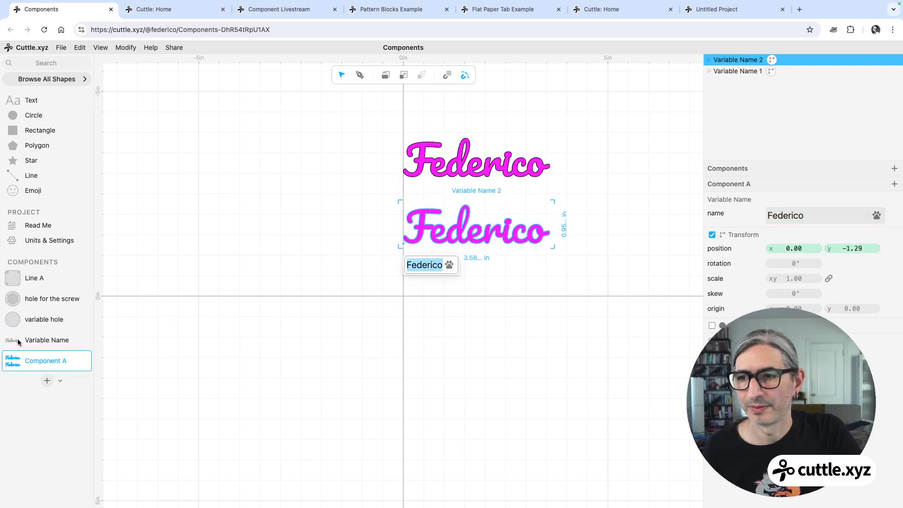
left_click_drag(19, 342, 403, 299)
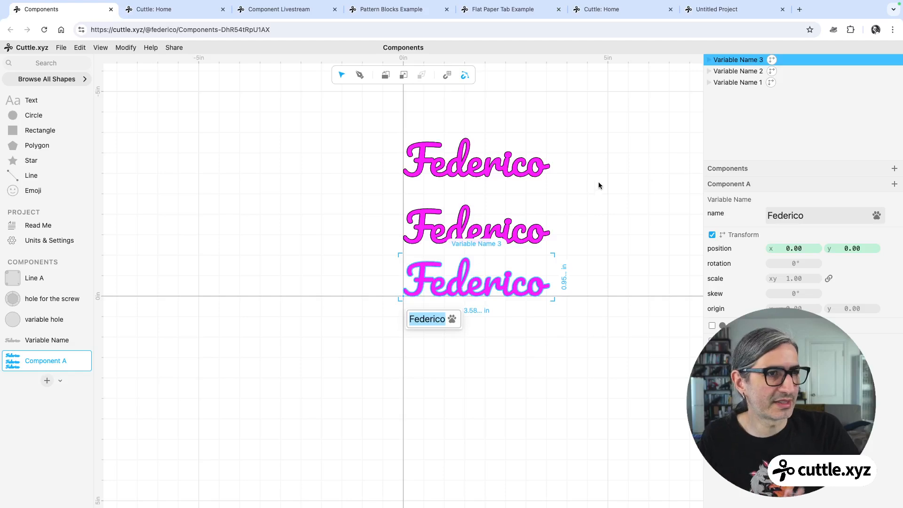
Change the middle instance's name parameter to a different first name.
left_click(512, 226)
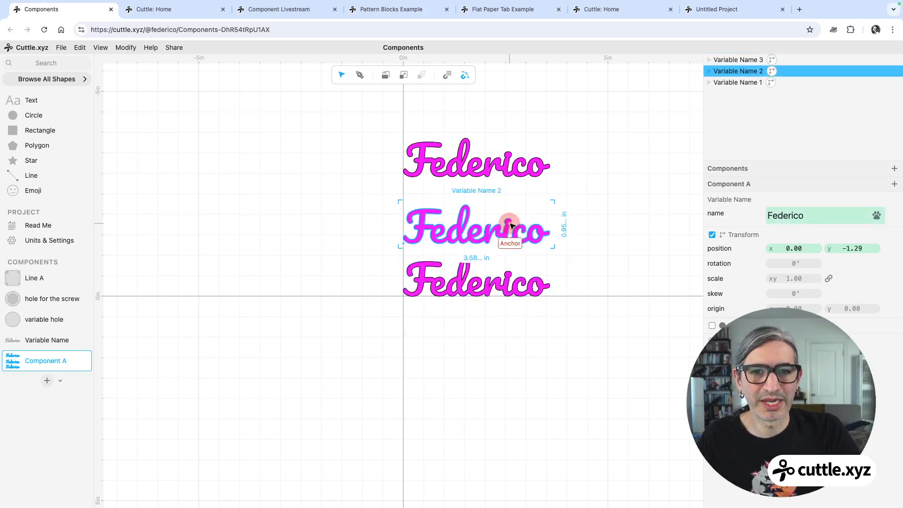
left_click(807, 218)
type("NaT")
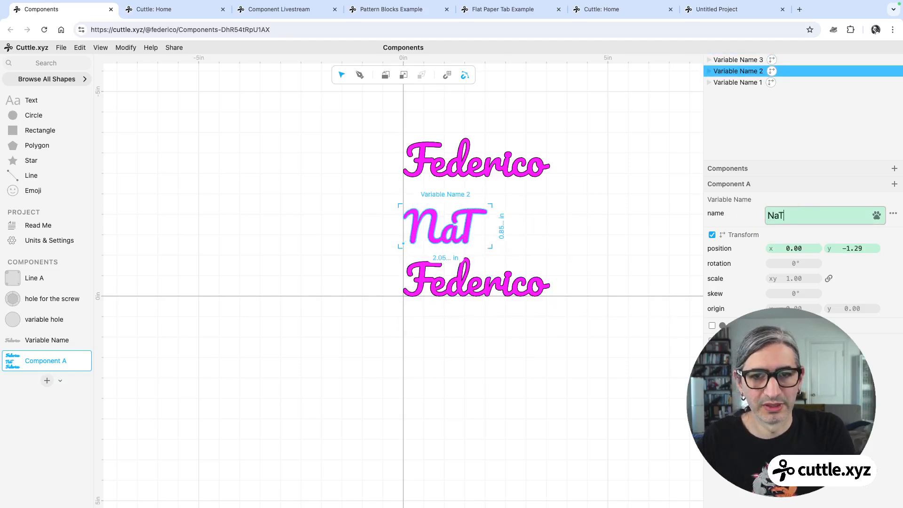
type("A")
key("BackSpace")
key("BackSpace")
key("Caps_Lock")
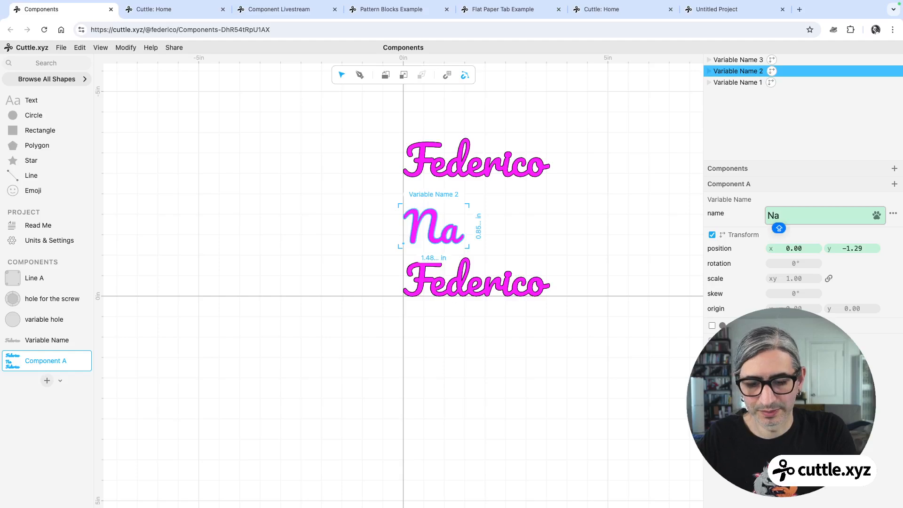
type("T")
key("Caps_Lock")
key("BackSpace")
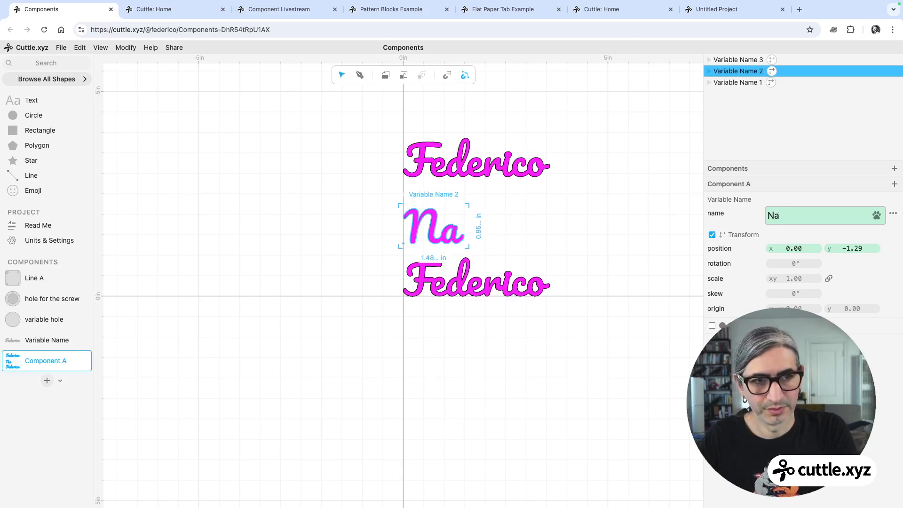
type("talia")
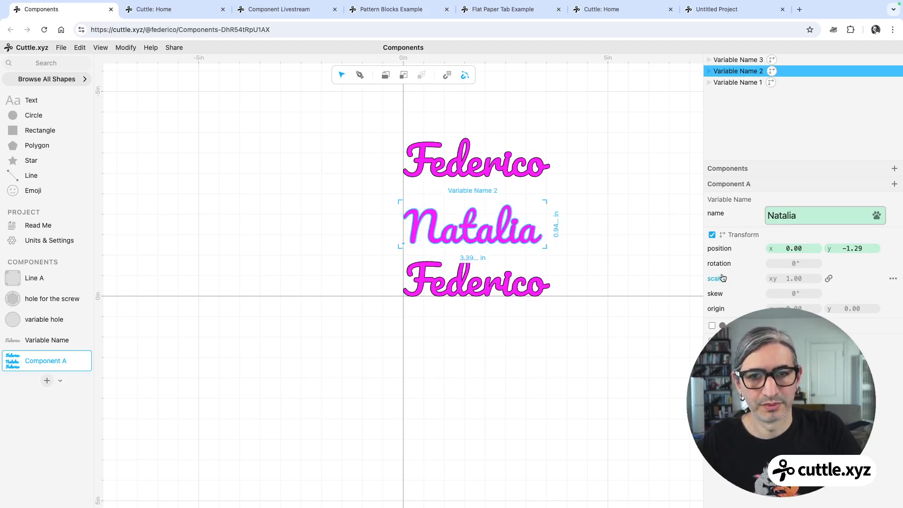
Change the bottom instance's name parameter to another first name.
left_click(737, 60)
double_click(767, 211)
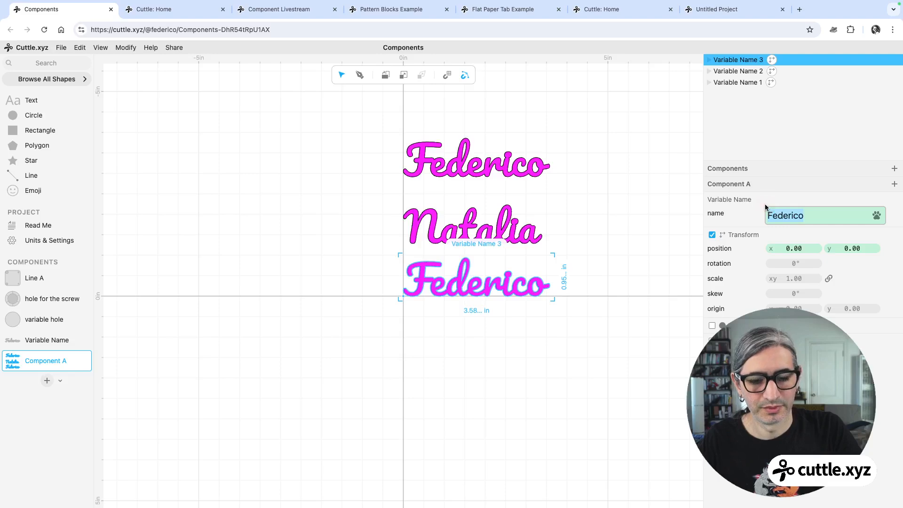
type("Sooki")
left_click(461, 425)
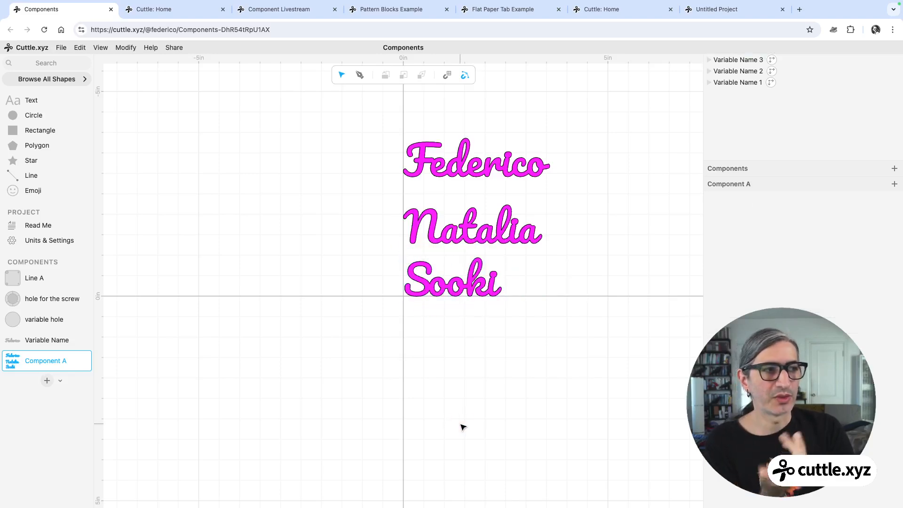
scroll(532, 332, "up", 2)
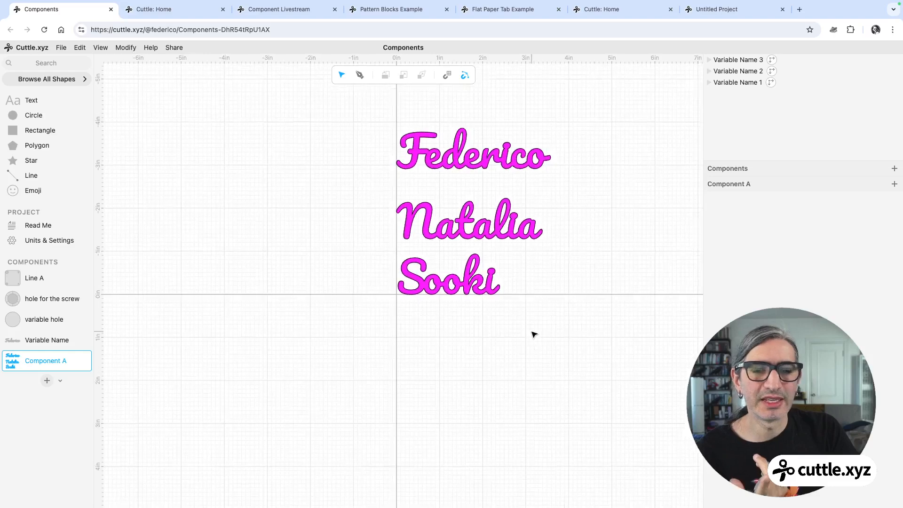
middle_click_drag(531, 338, 524, 369)
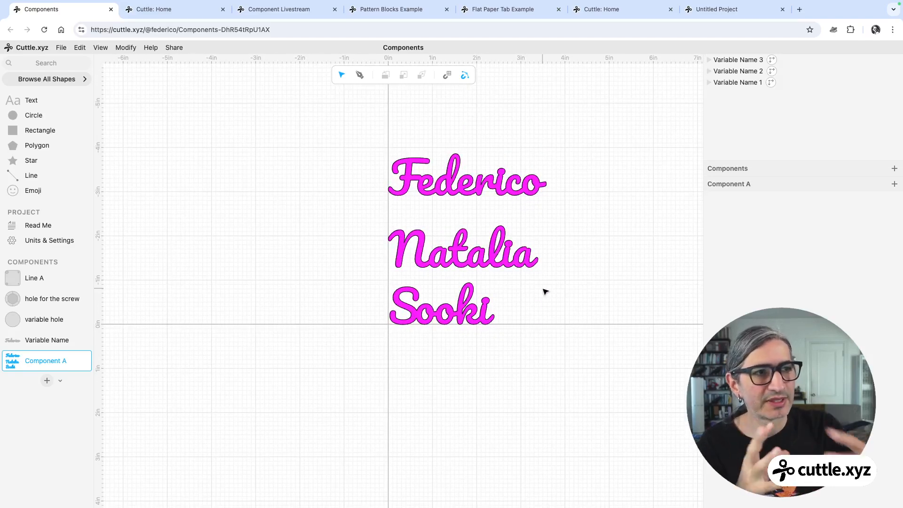
left_click(544, 182)
left_click(673, 167)
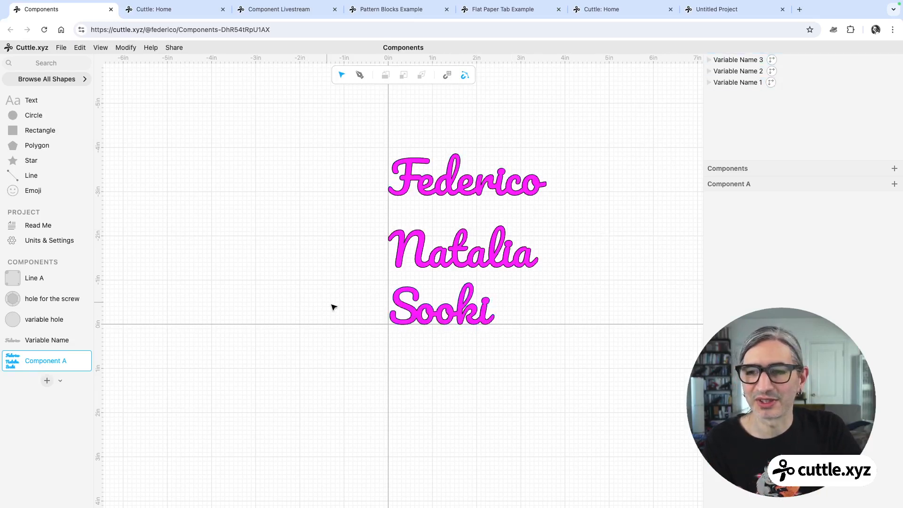
Open the Variable Name component and change the text's fill color to yellow.
left_click(55, 340)
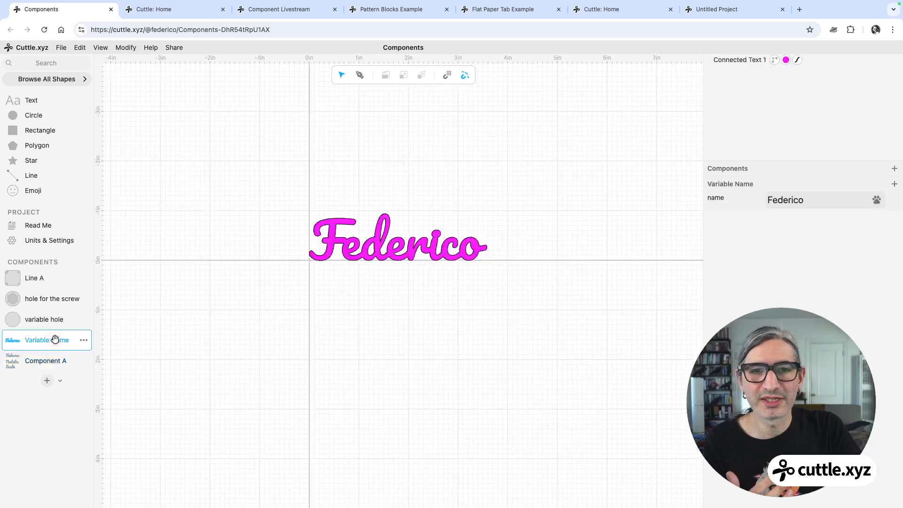
left_click(786, 60)
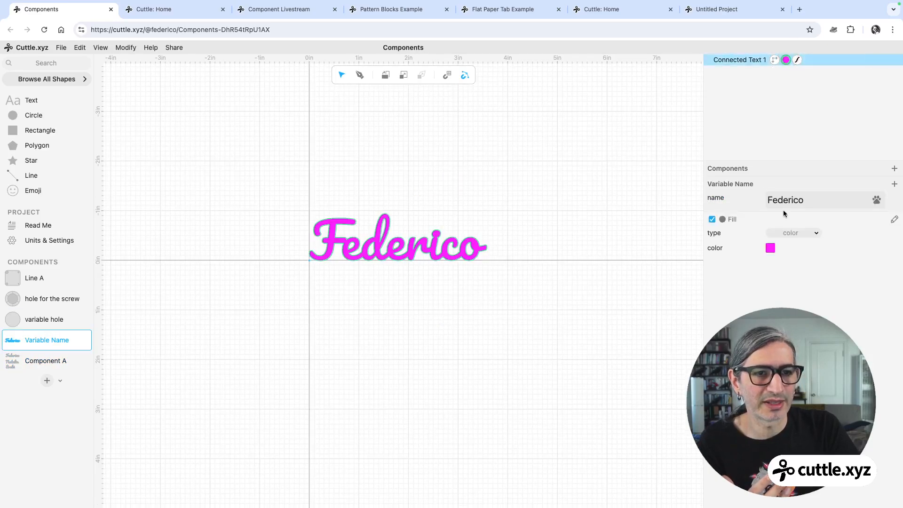
left_click(769, 247)
left_click(722, 232)
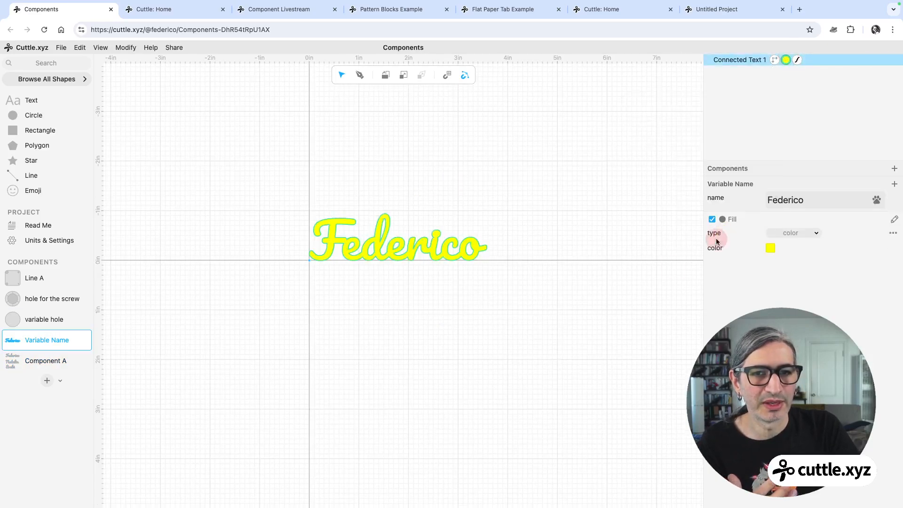
left_click(652, 271)
Open Component A to review the three name instances.
left_click(38, 359)
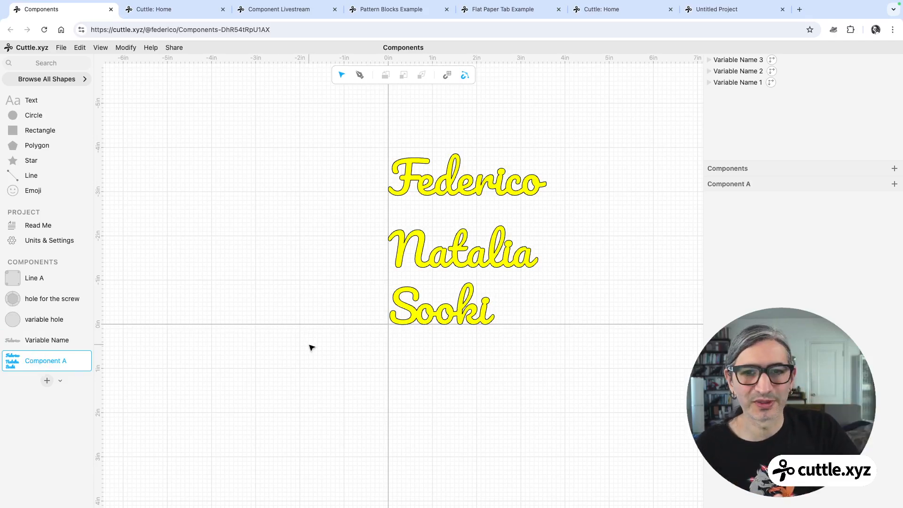
left_click(523, 309)
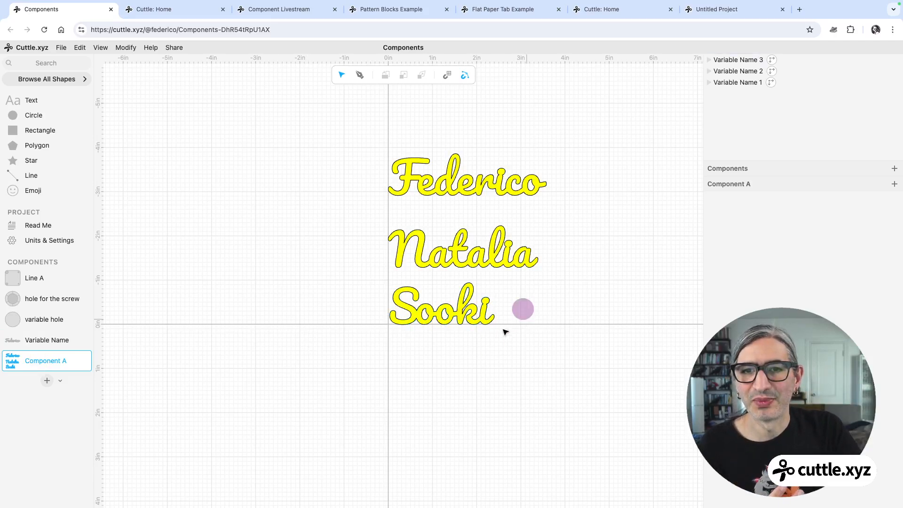
scroll(503, 329, "up", 1, "ctrl")
scroll(506, 324, "right", 1)
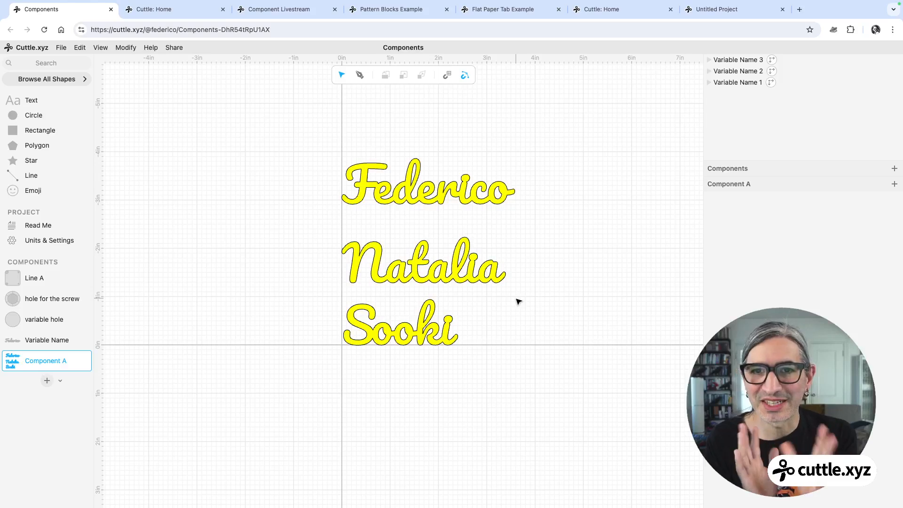